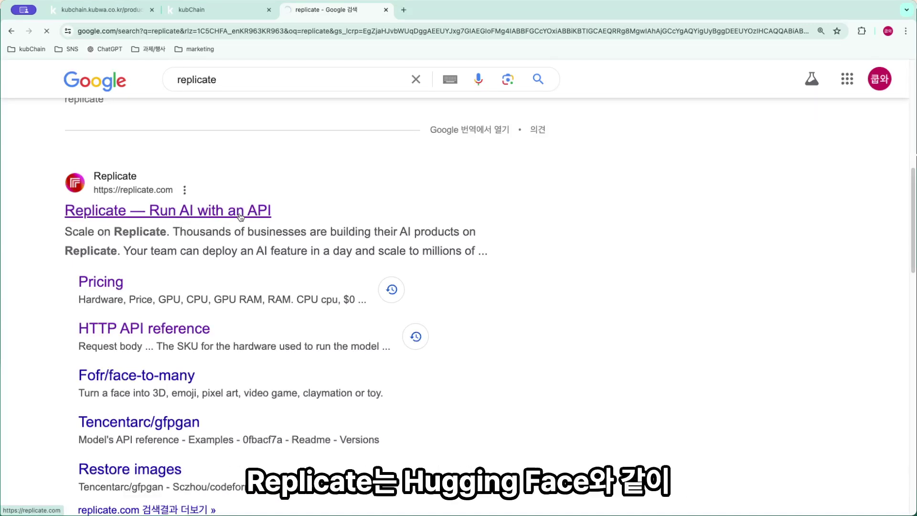
- Open the Replicate website from the search results and copy the Default API token from the account's API tokens page
click(241, 217)
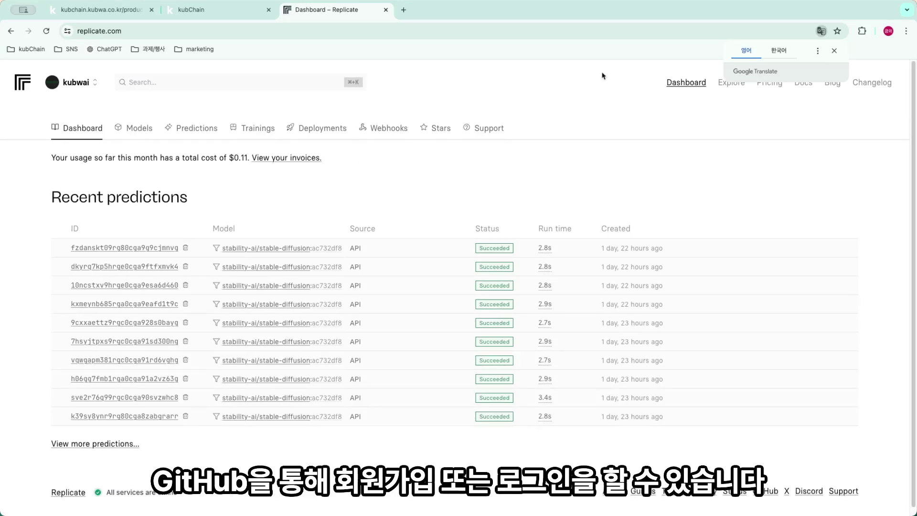
click(836, 52)
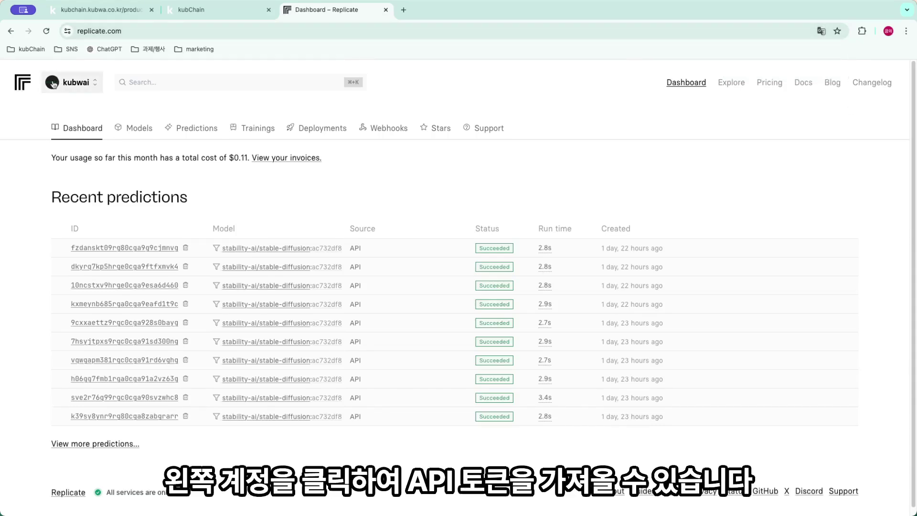
click(73, 85)
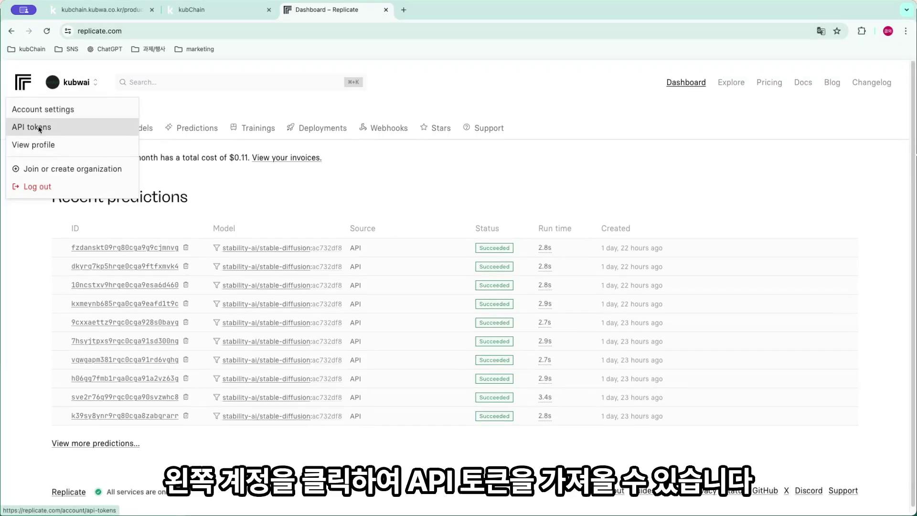
click(74, 132)
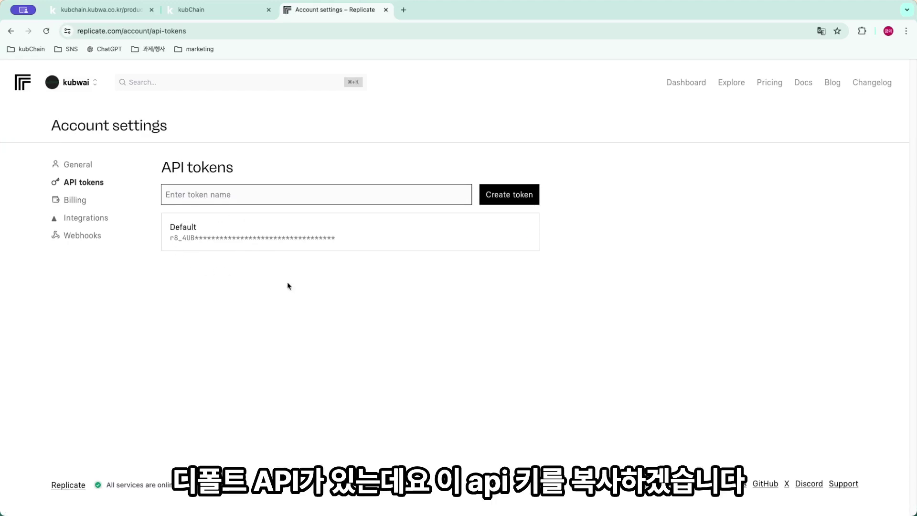
mouse_move(473, 222)
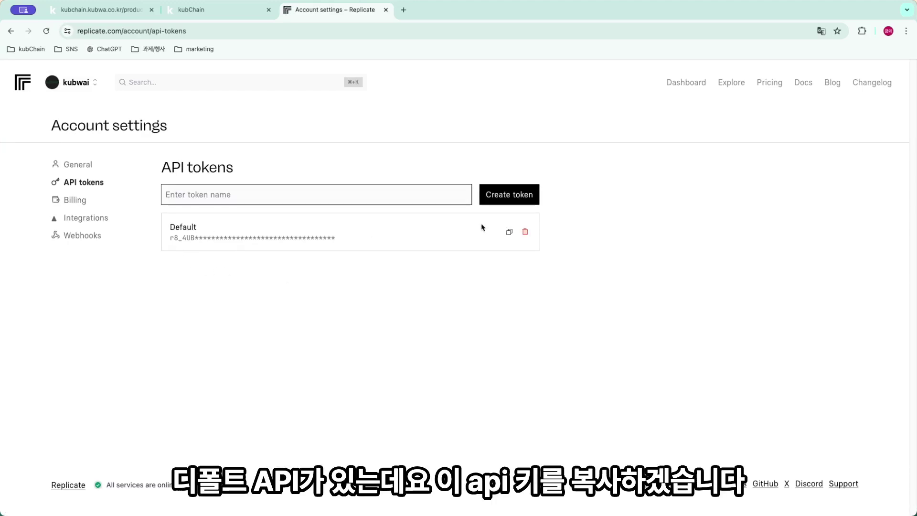
click(509, 233)
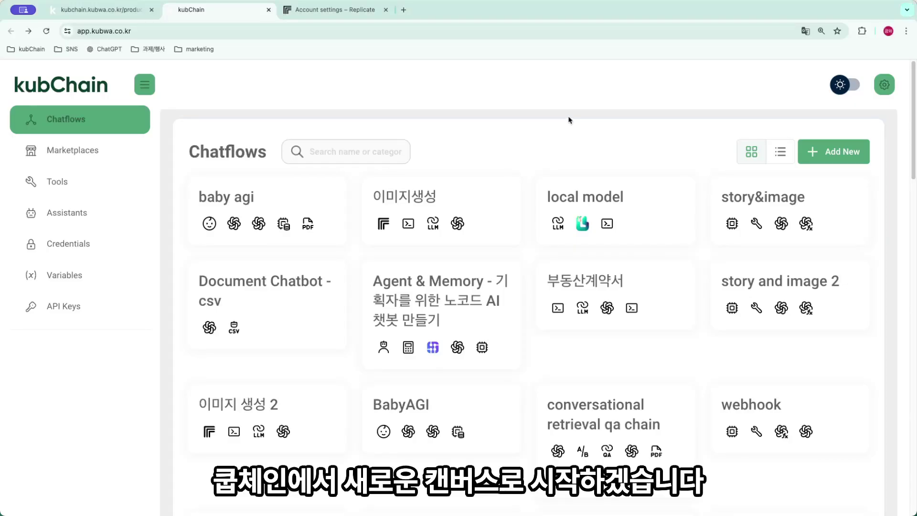
- Create a new chatflow in kubChain and add a Replicate node from the LLMs category to the canvas
click(858, 154)
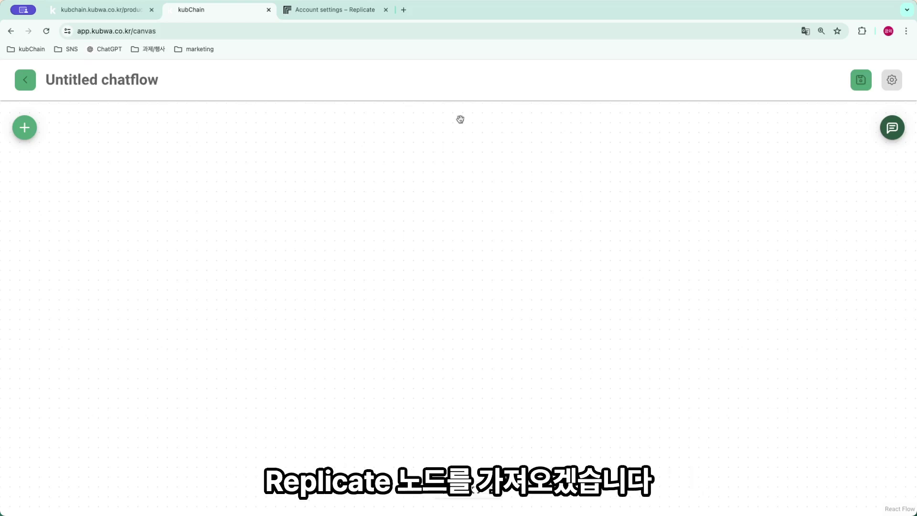
click(24, 128)
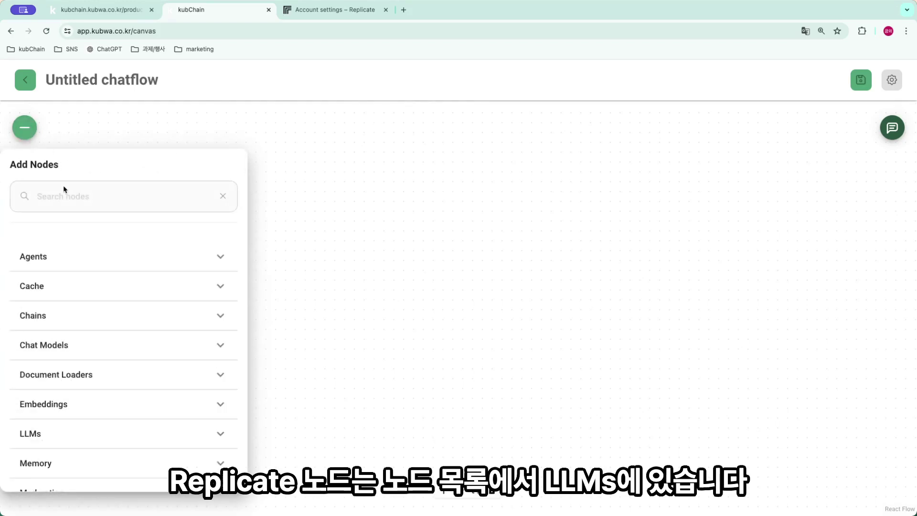
click(125, 438)
scroll(158, 407, down, 5)
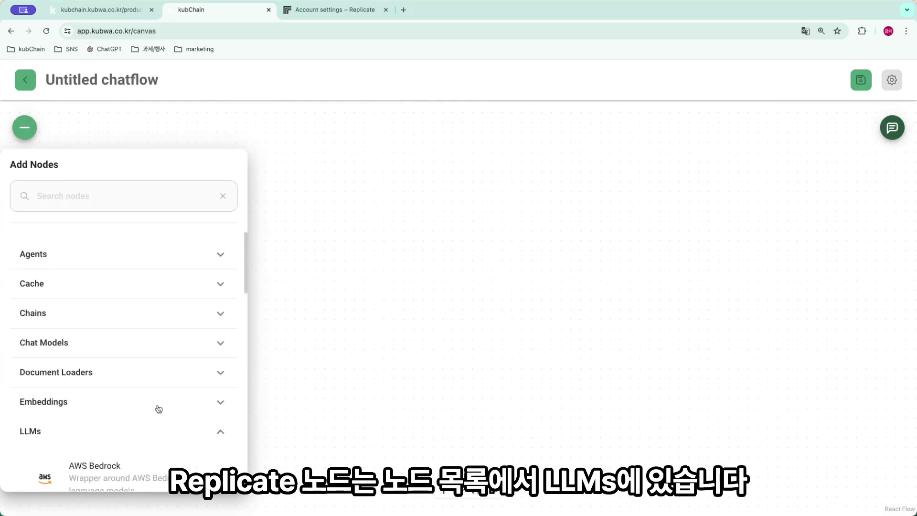
scroll(158, 405, down, 3)
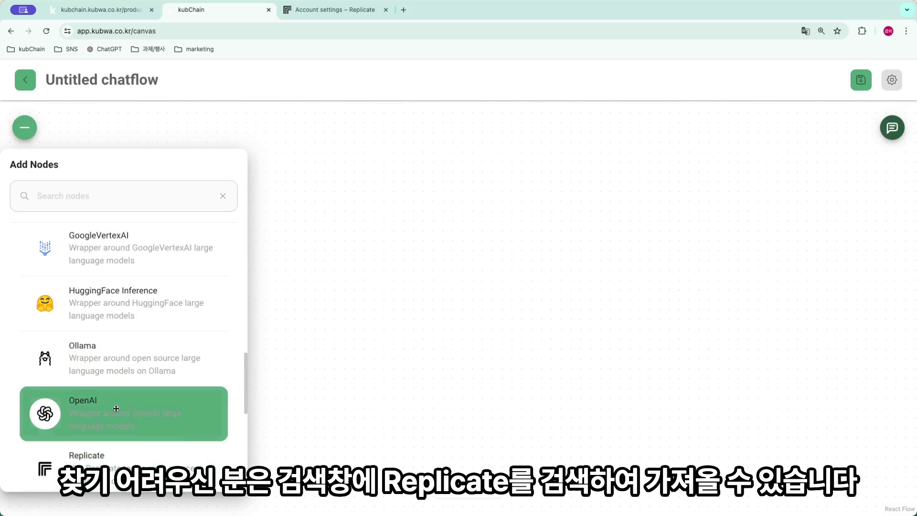
scroll(115, 406, down, 1)
drag(107, 439, 401, 159)
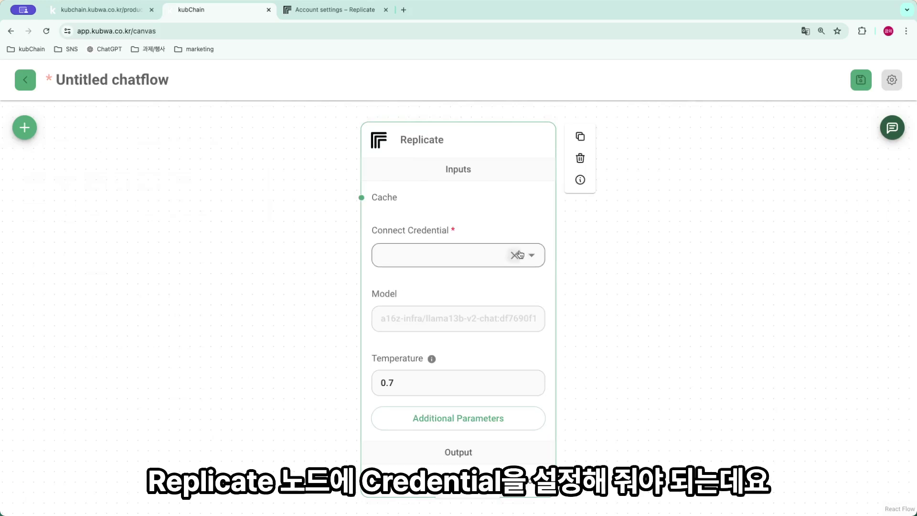
click(534, 265)
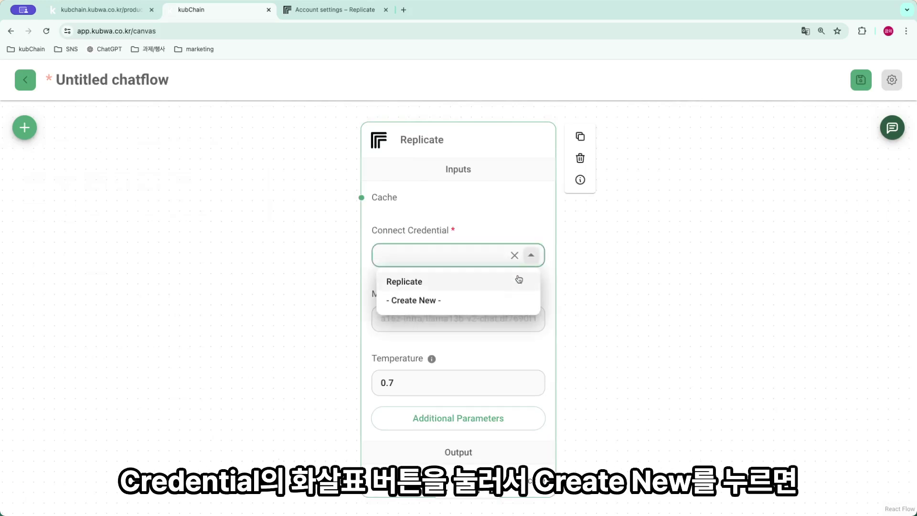
click(432, 311)
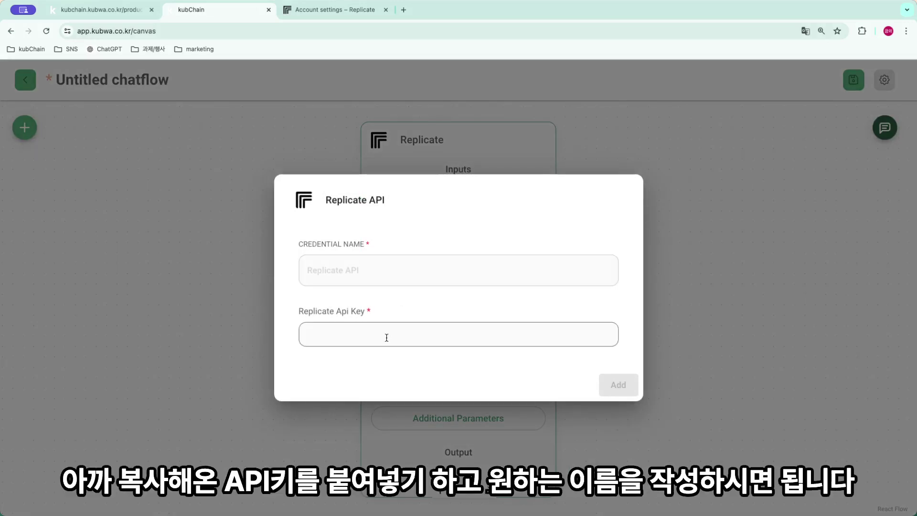
click(386, 337)
key(super+v)
click(388, 269)
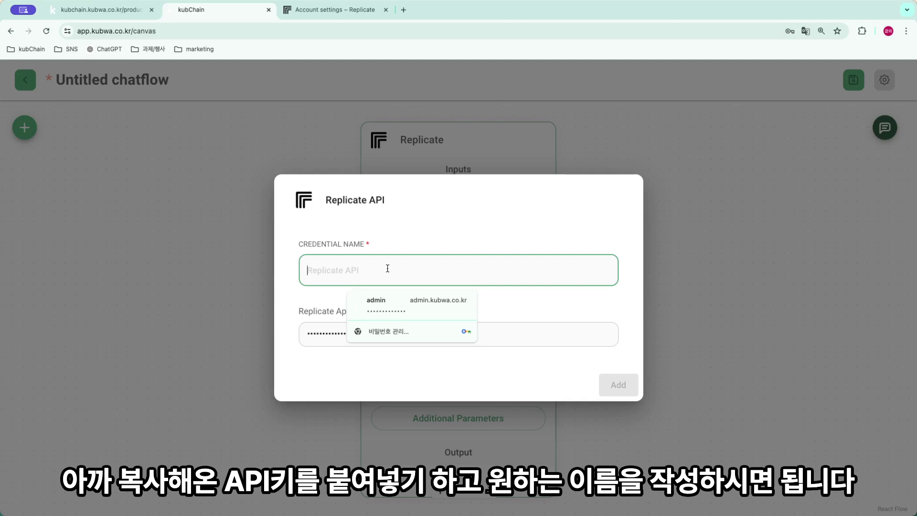
click(696, 256)
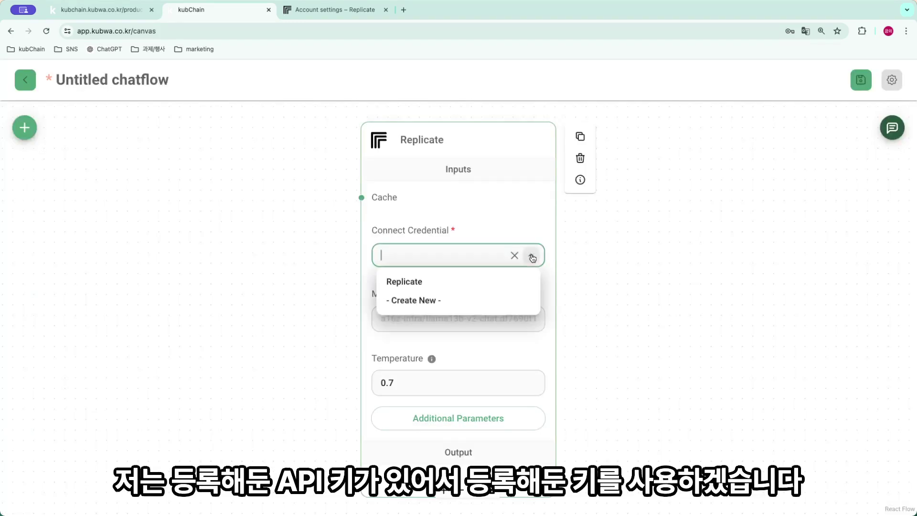
- Connect the Replicate node to the saved credential named Replicate
click(423, 283)
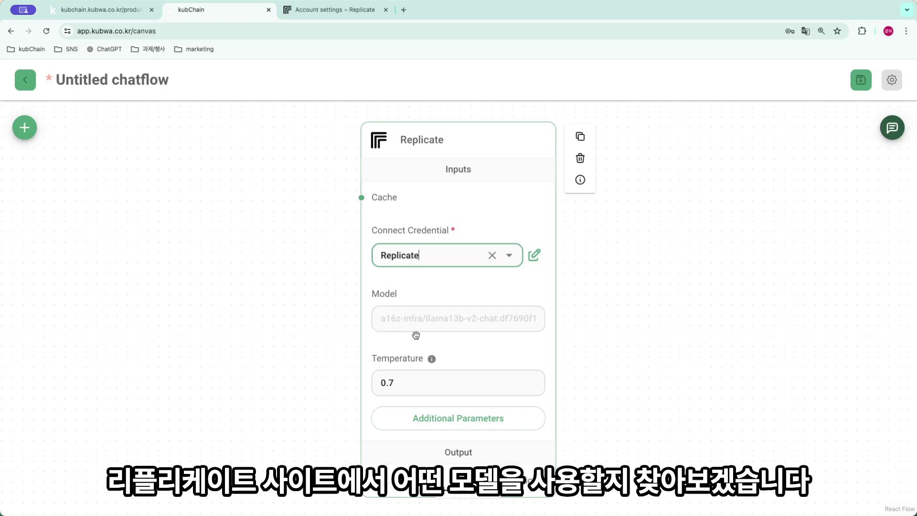
- Switch to the Replicate site, browse the Explore models and view the stability-ai/stable-diffusion-3 page
click(306, 12)
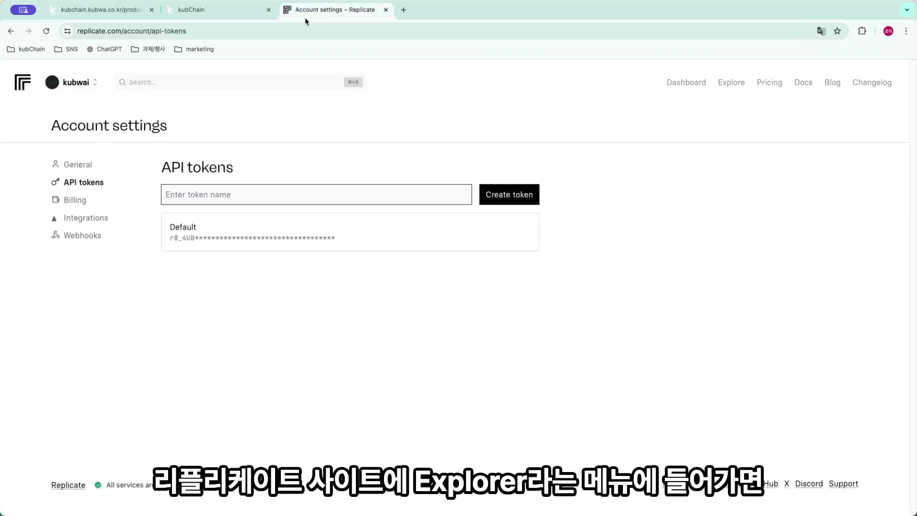
click(736, 88)
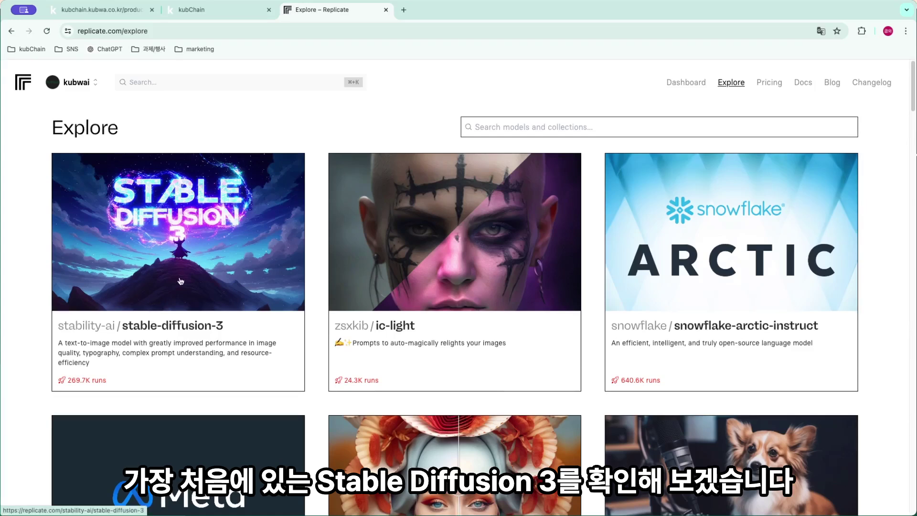
click(206, 285)
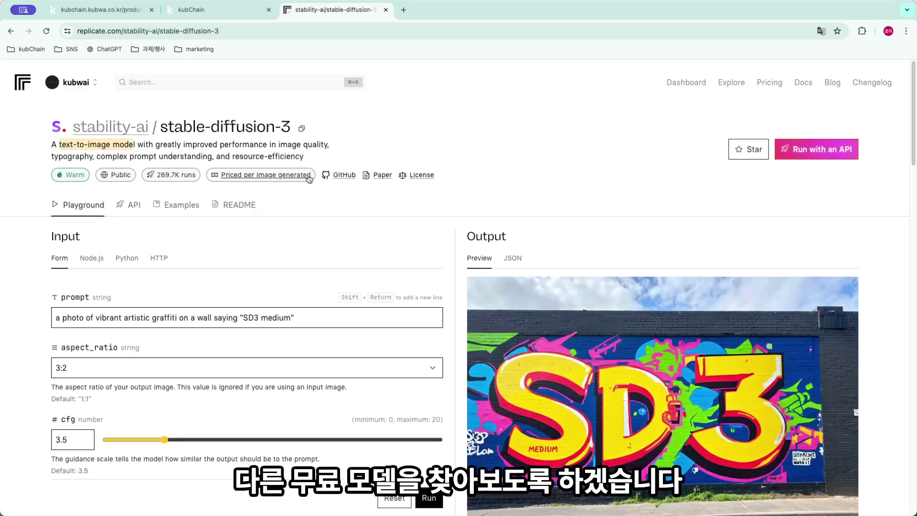
- Search Replicate's models for "text to image" and open the stability-ai/stable-diffusion model page
click(733, 83)
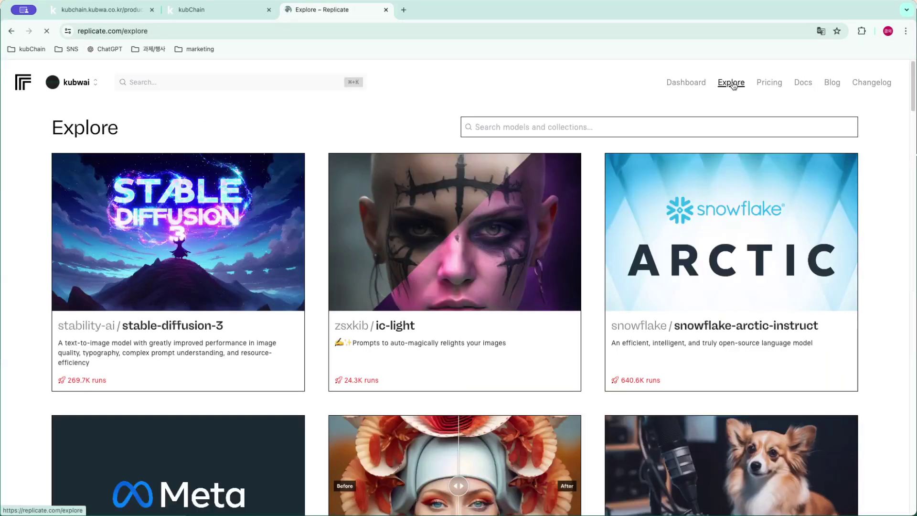
click(526, 130)
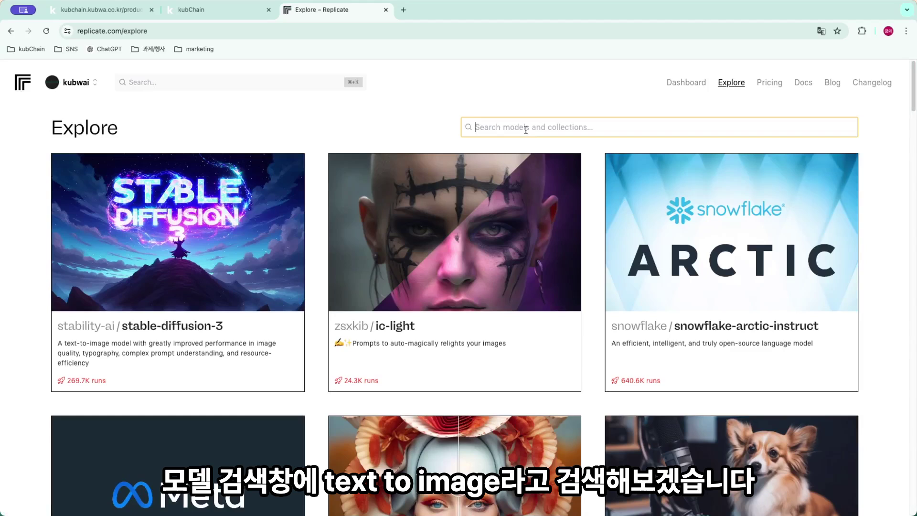
text(t)
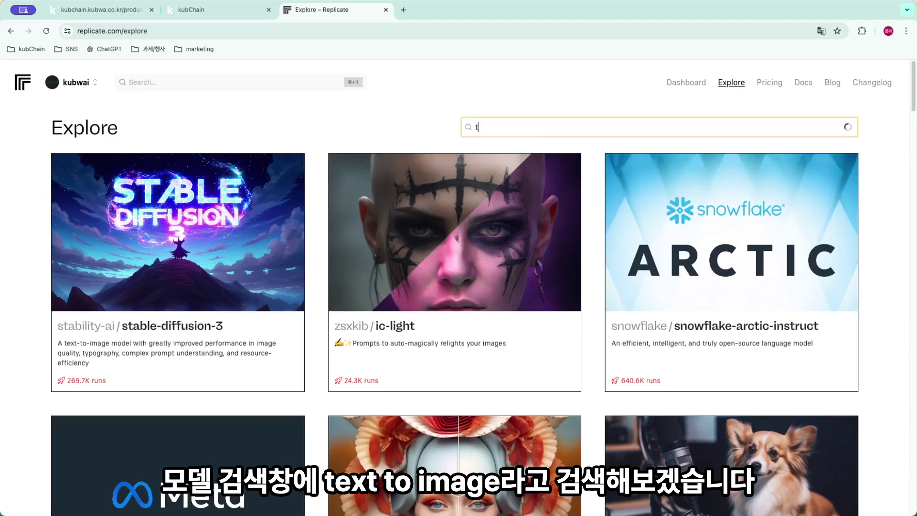
text(ext to image)
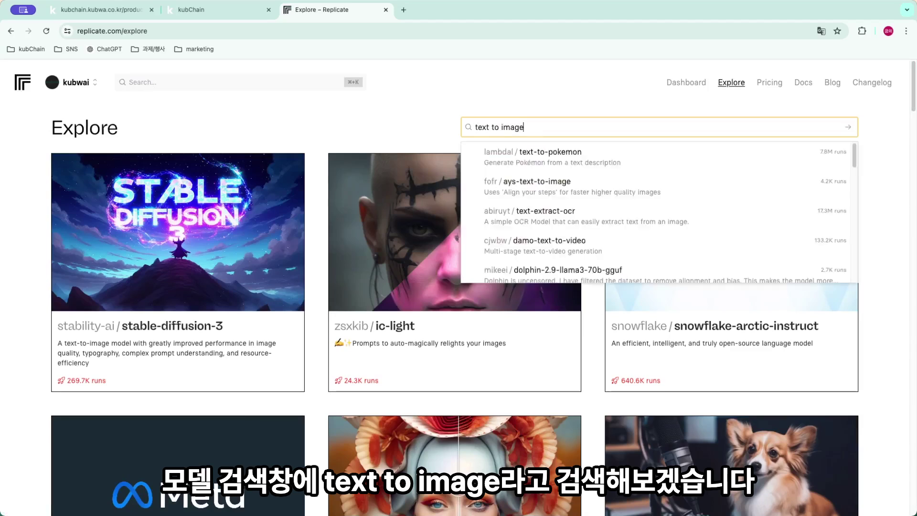
key(Return)
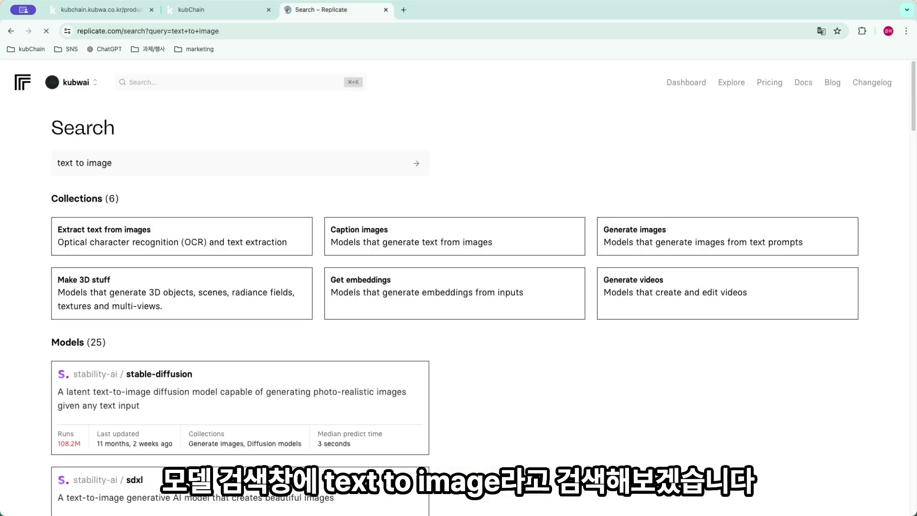
scroll(325, 184, down, 1)
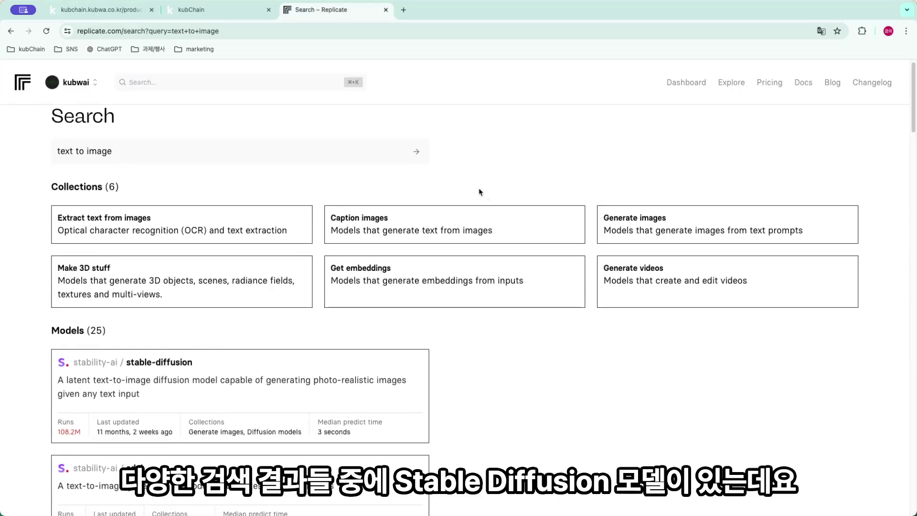
click(167, 366)
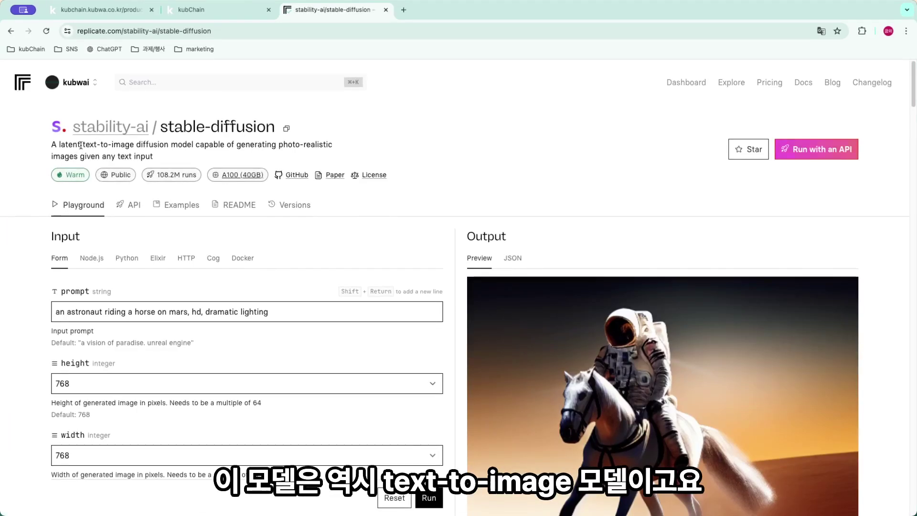
drag(81, 144, 134, 143)
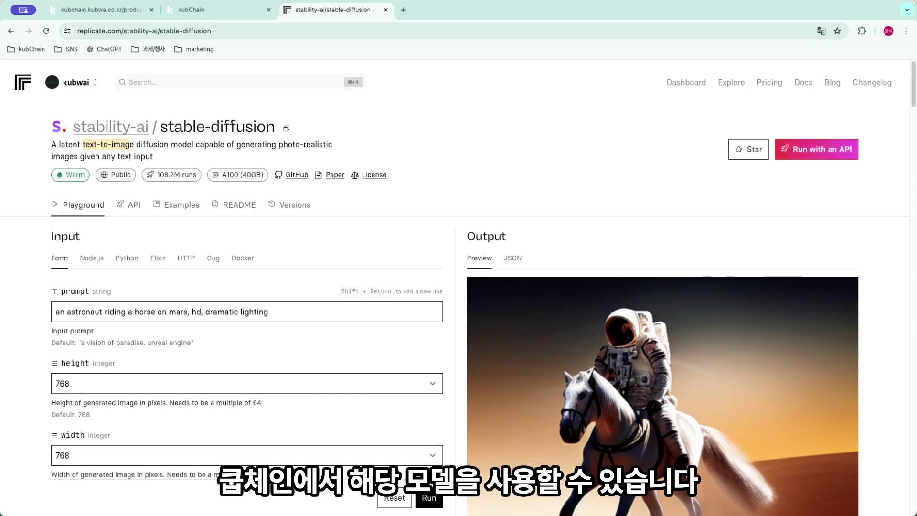
- Open version ac732df8 of the stable-diffusion model and copy its full model identifier
click(302, 206)
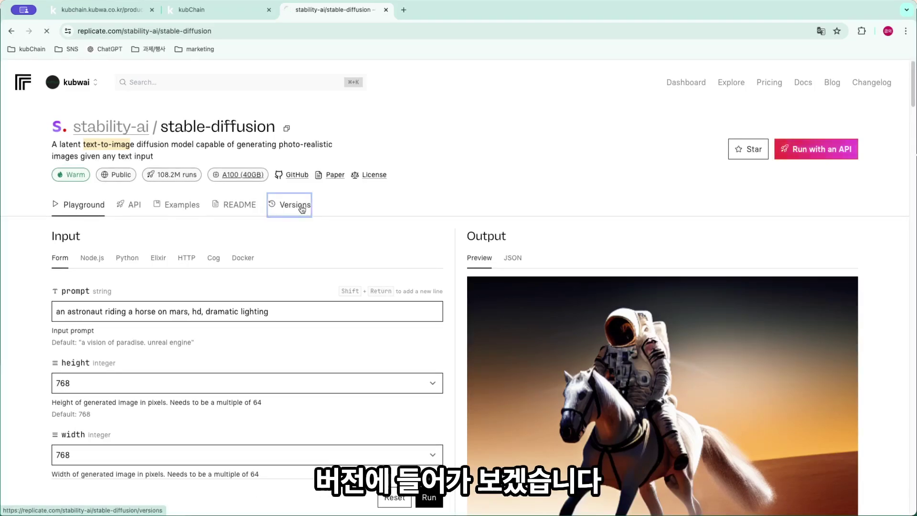
click(210, 255)
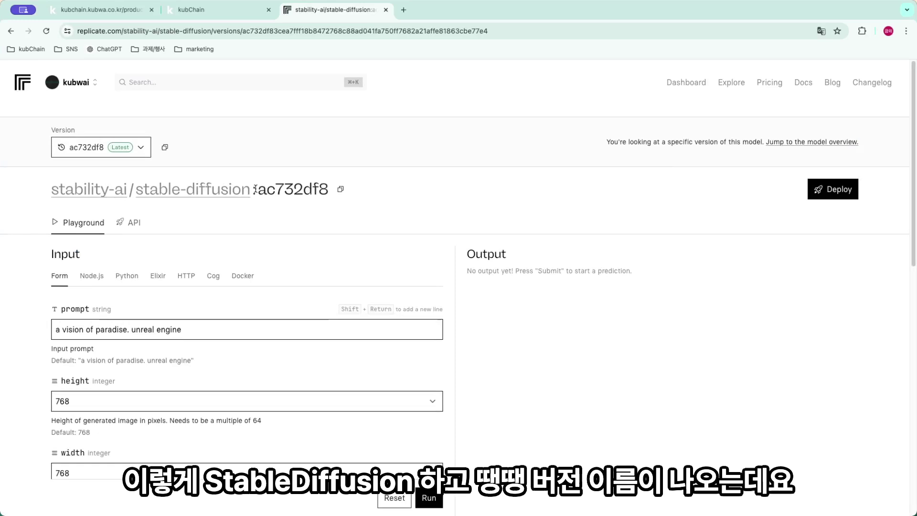
click(339, 190)
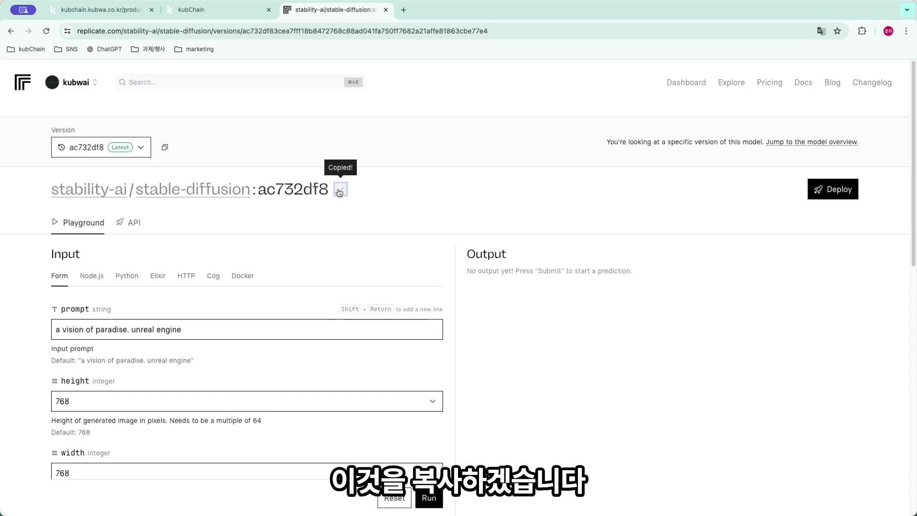
- Return to kubChain and paste the copied stability-ai/stable-diffusion version identifier as the Replicate node's model
key(ctrl+shift+Tab)
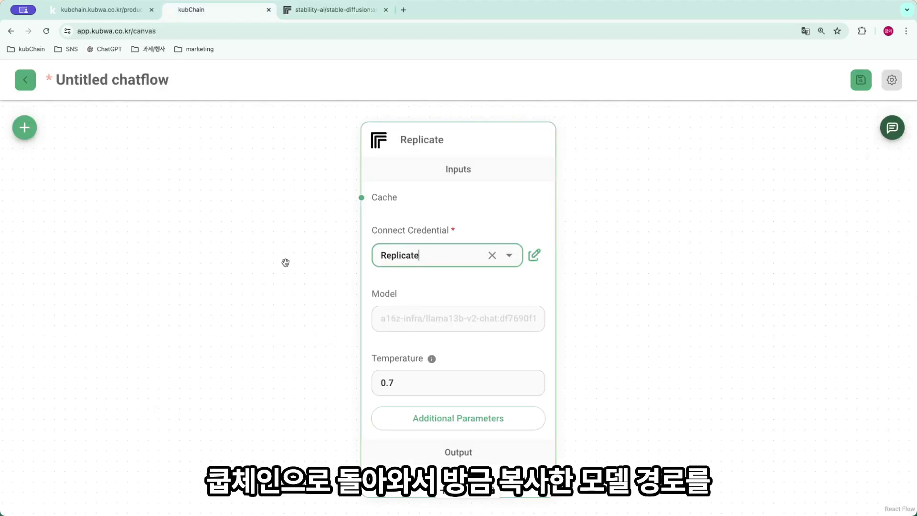
click(430, 319)
key(super+v)
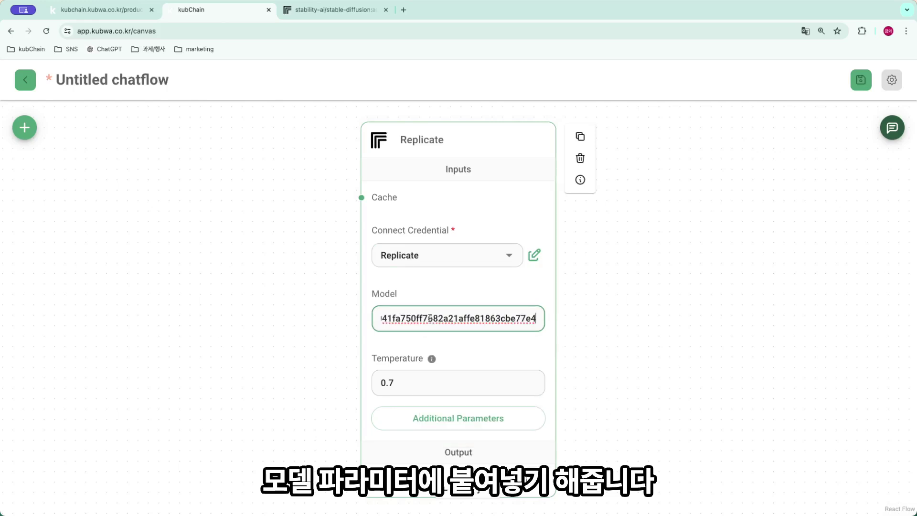
click(437, 297)
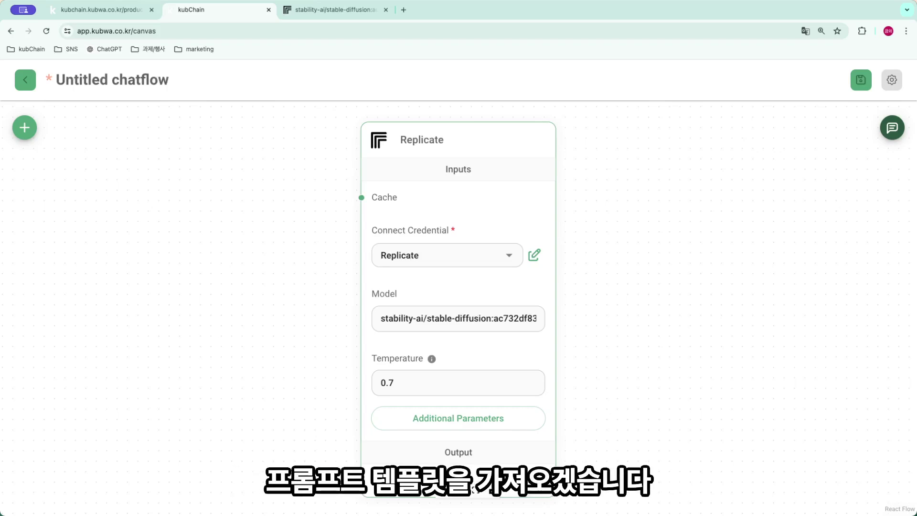
- Add a Prompt Template node from the Prompts node category to the canvas beside the Replicate node
click(28, 127)
click(69, 432)
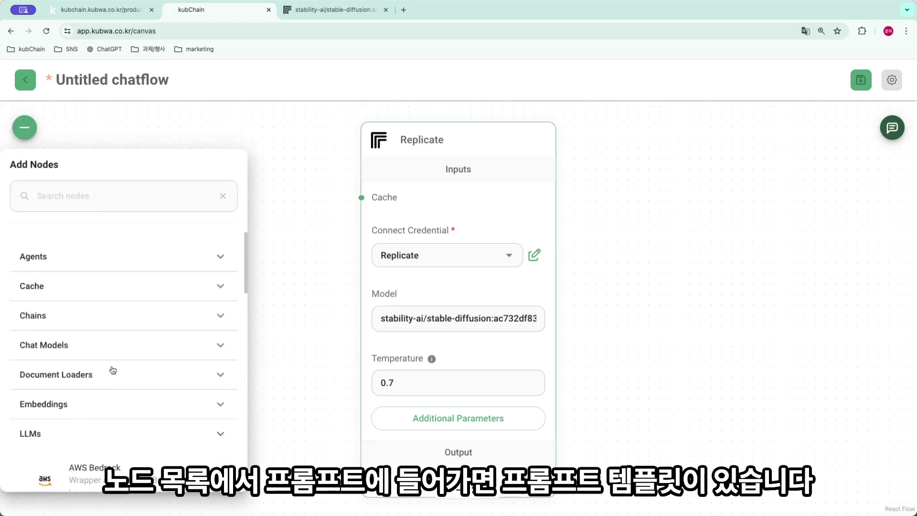
scroll(124, 354, down, 4)
click(53, 293)
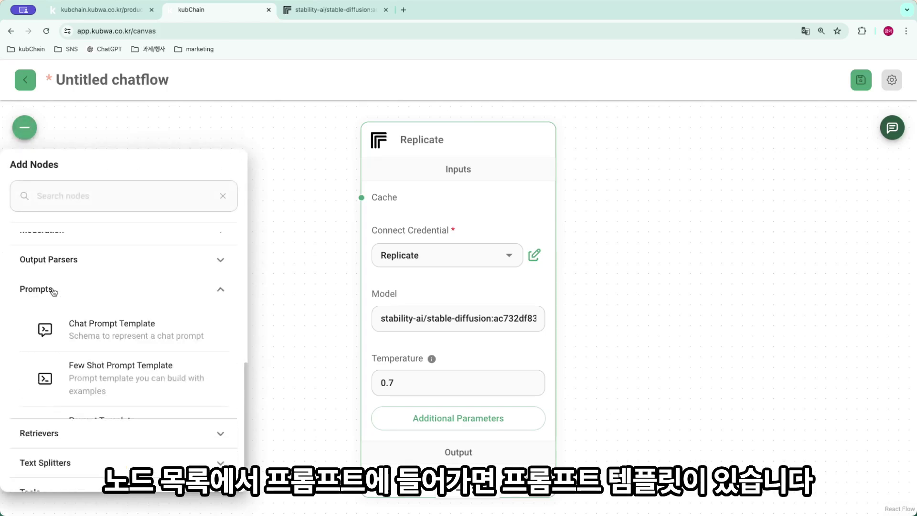
drag(108, 432, 687, 286)
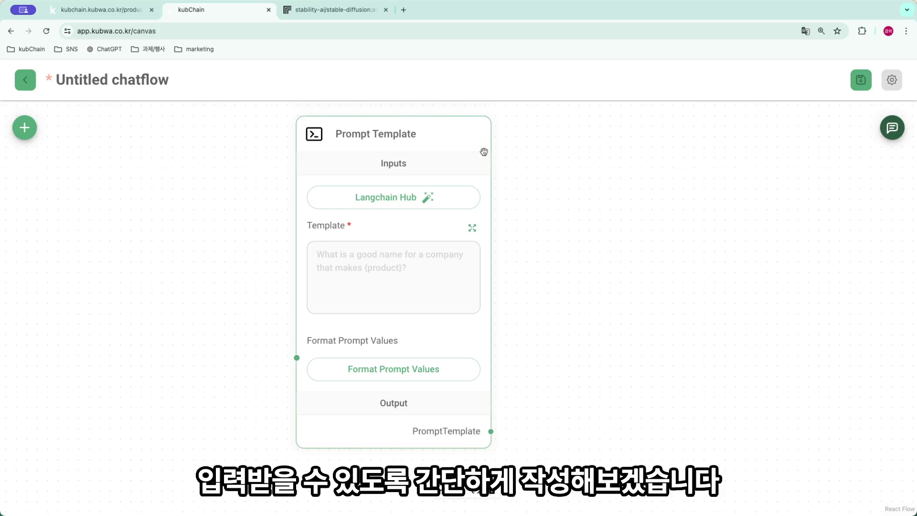
- Write "generate image {prompt}" as the Prompt Template node's template and save it
click(473, 229)
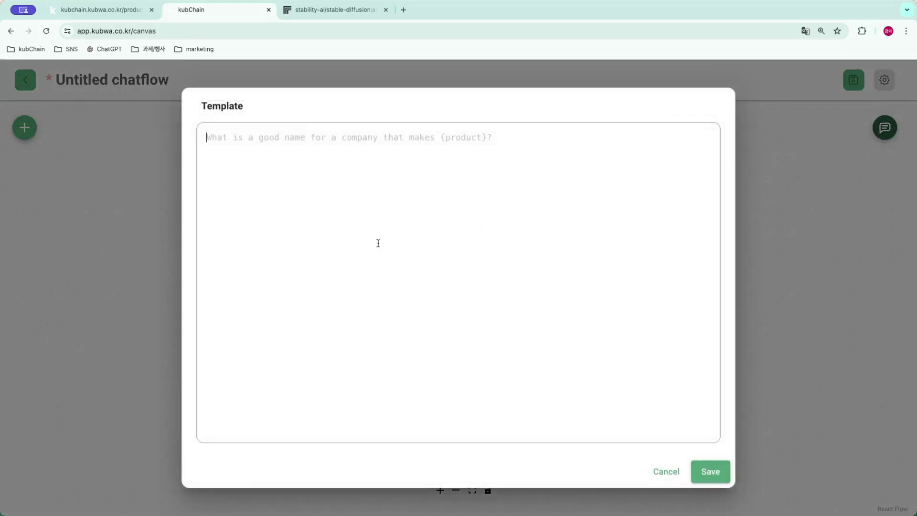
text(gene)
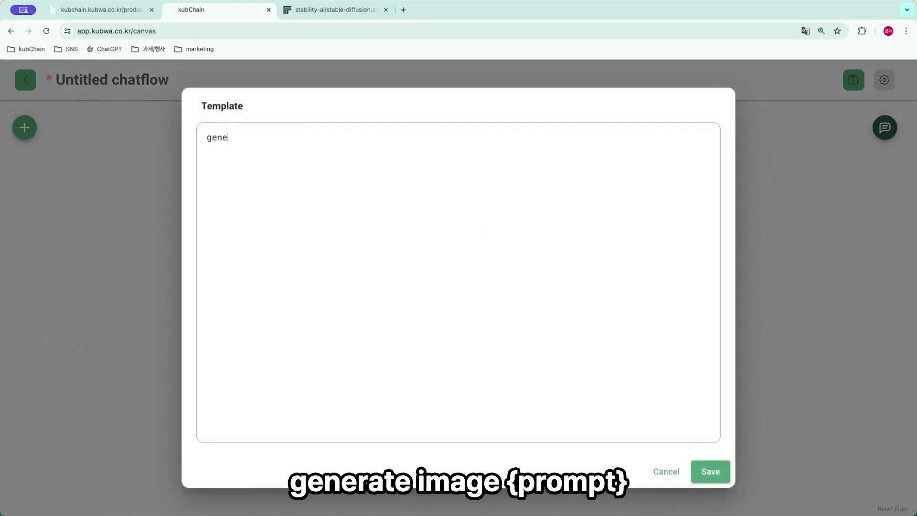
text(rate image {prompt)
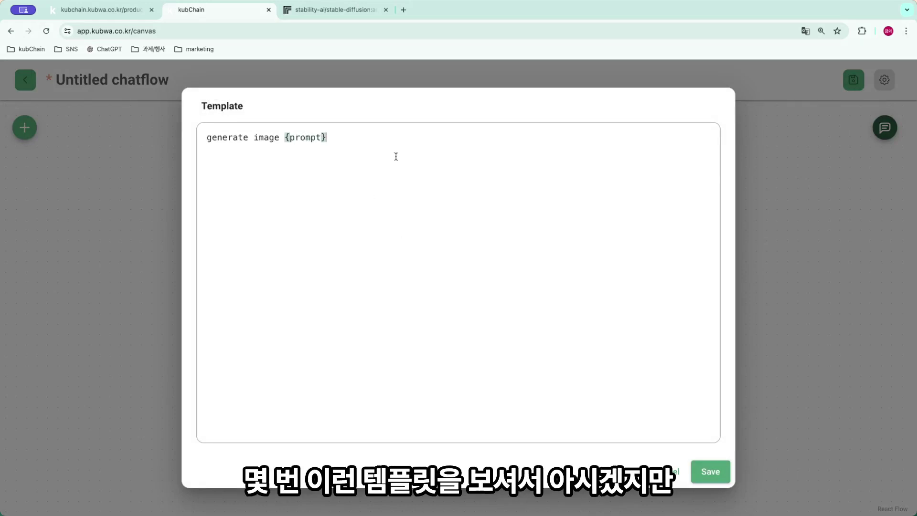
mouse_move(284, 139)
mouse_down()
mouse_move(327, 139)
mouse_move(283, 139)
mouse_up()
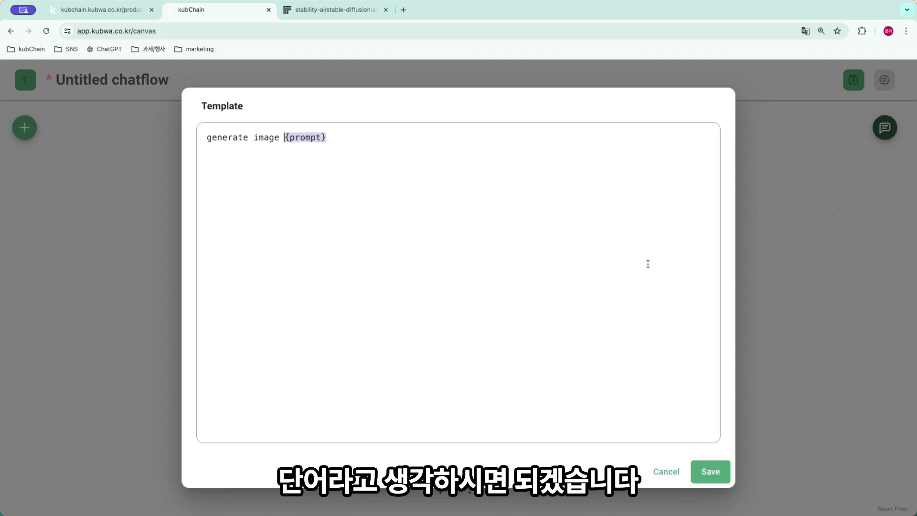
click(715, 472)
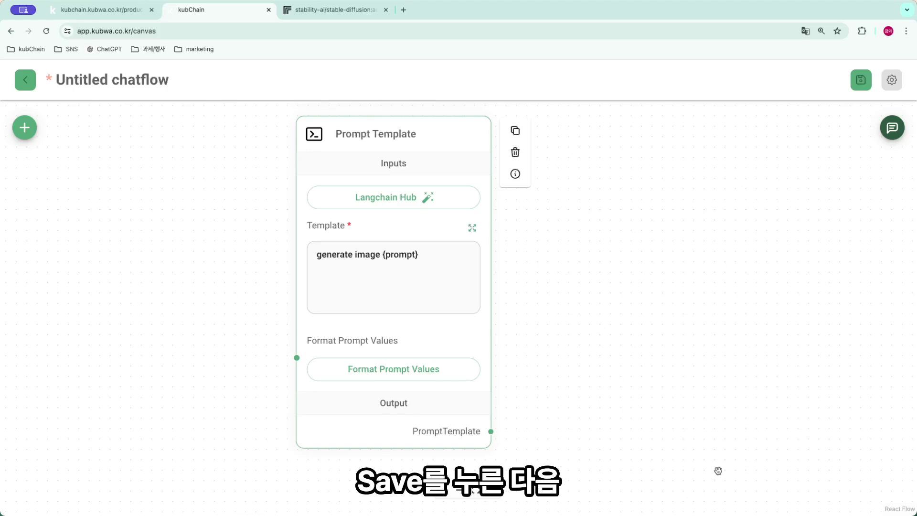
- Assign the question variable to the prompt key in the Prompt Template's format prompt values
click(389, 371)
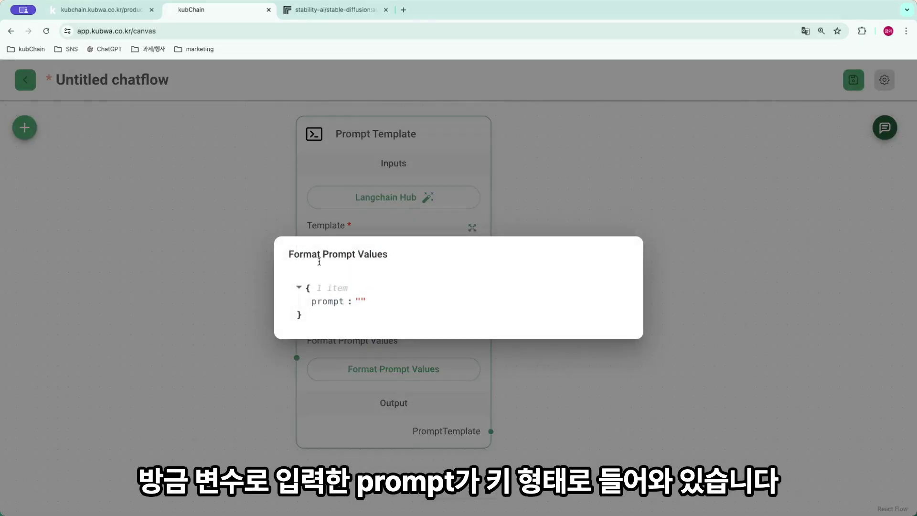
mouse_move(326, 309)
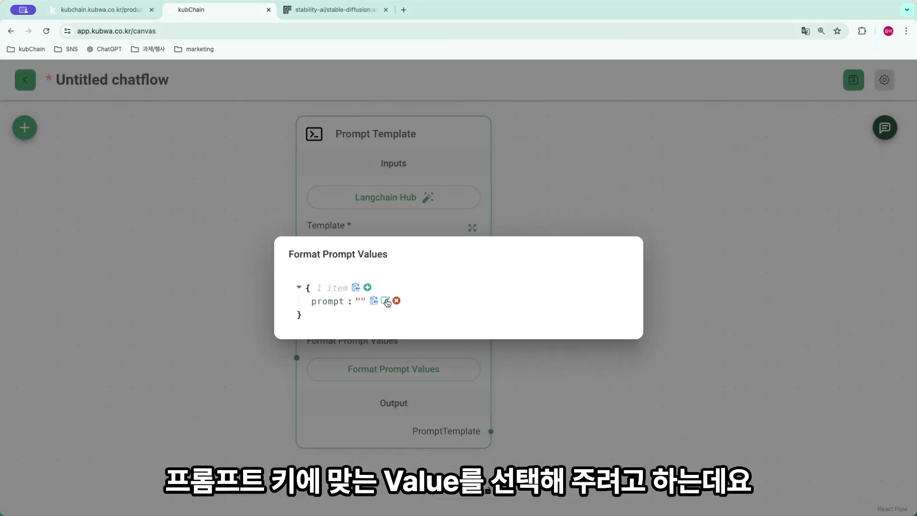
click(386, 301)
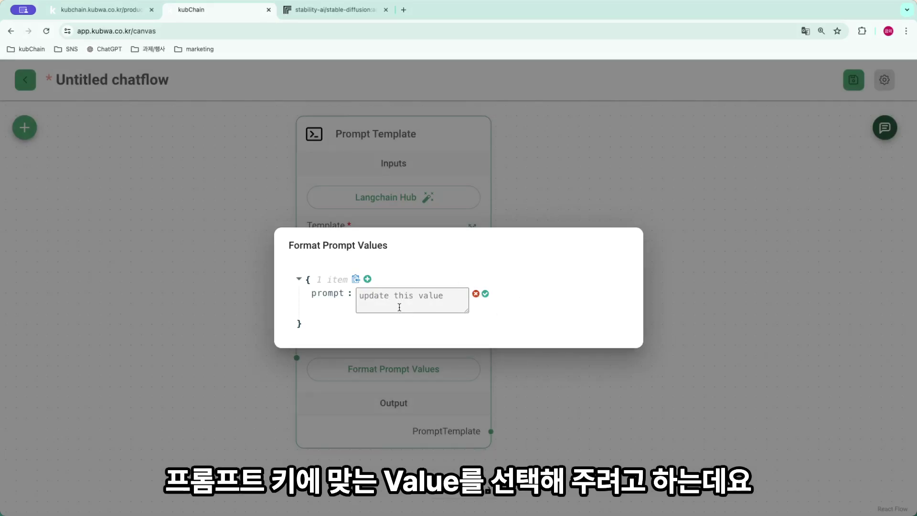
click(400, 307)
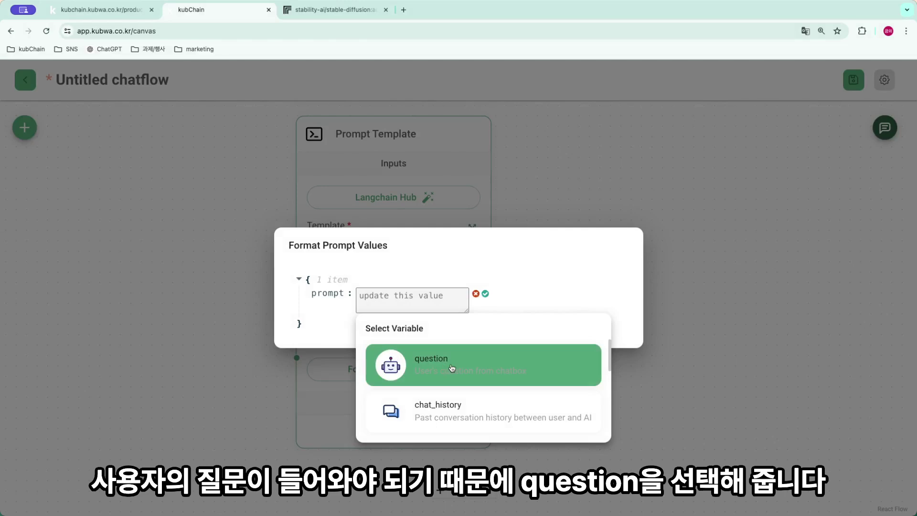
click(452, 367)
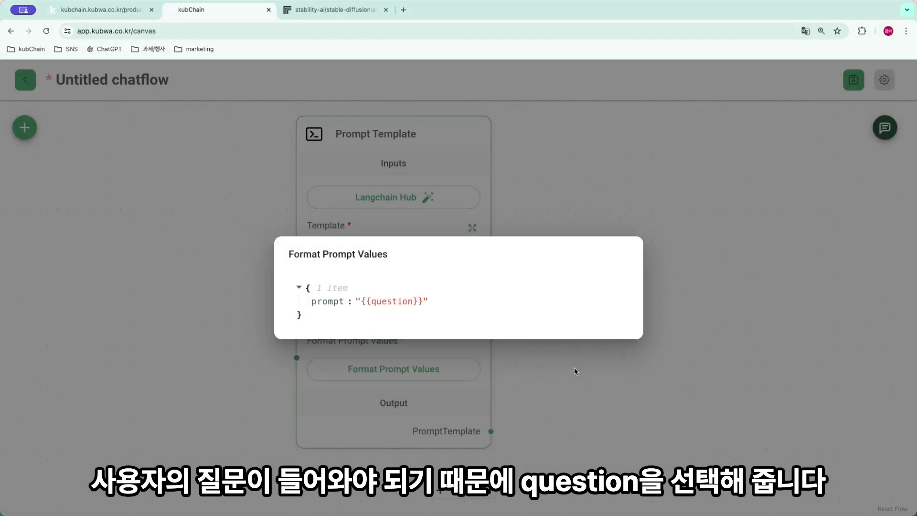
click(574, 369)
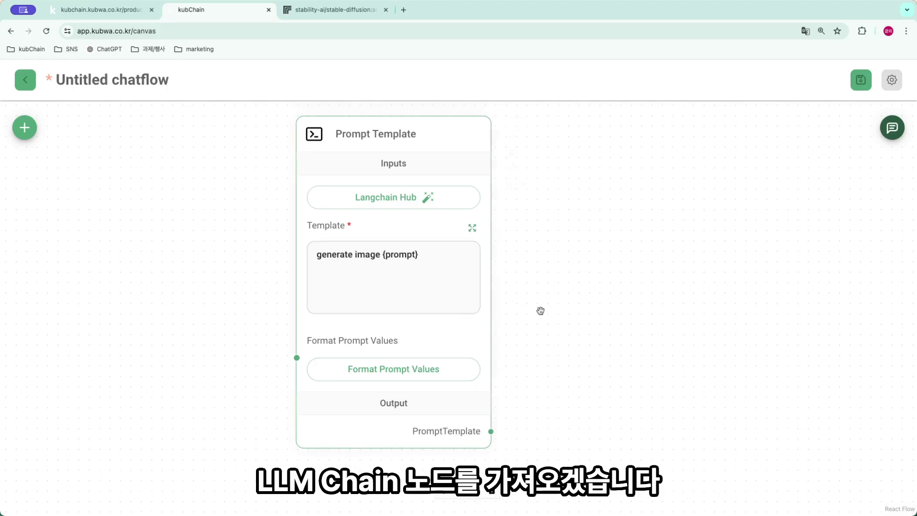
- Add an LLM Chain node from the Chains node category to the canvas beside the Prompt Template
click(27, 133)
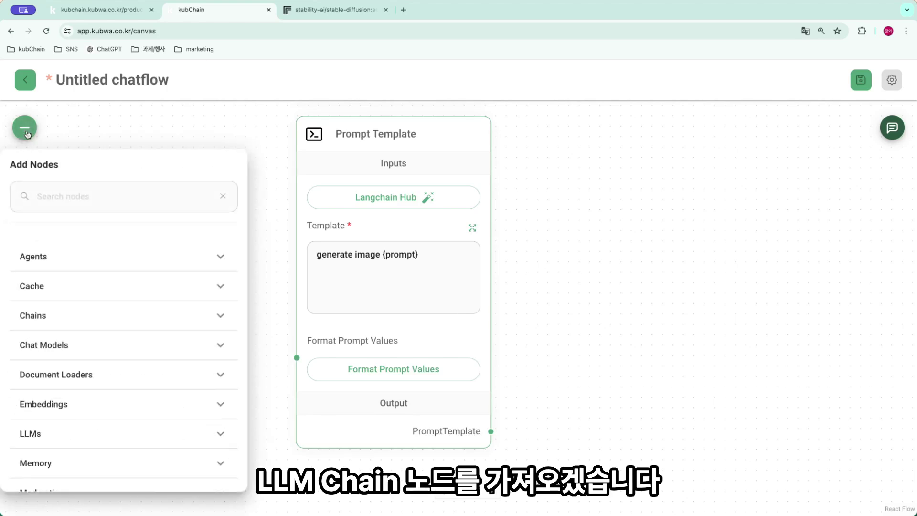
click(79, 315)
scroll(104, 323, down, 10)
scroll(106, 321, up, 1)
scroll(106, 321, up, 5)
drag(103, 272, 774, 206)
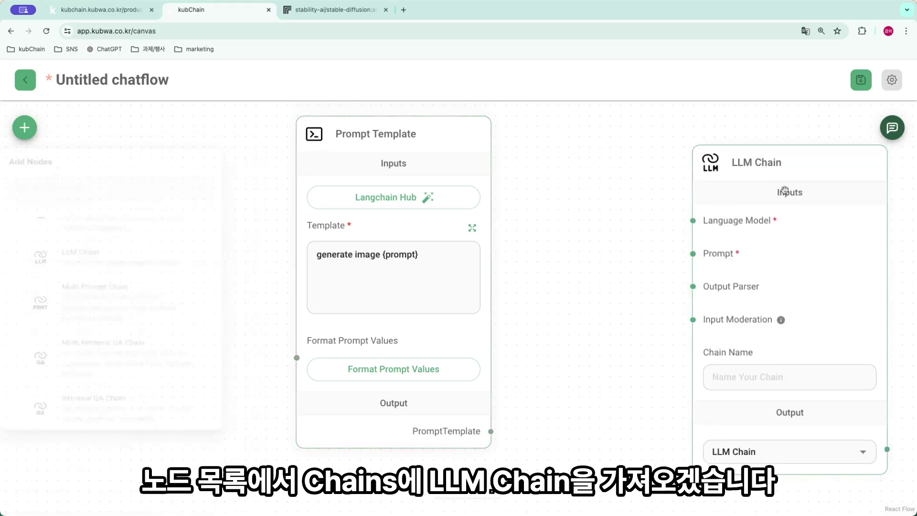
- Connect the LLM Chain's Language Model input to the Replicate output and its Prompt input to the Prompt Template output
drag(612, 228, 253, 422)
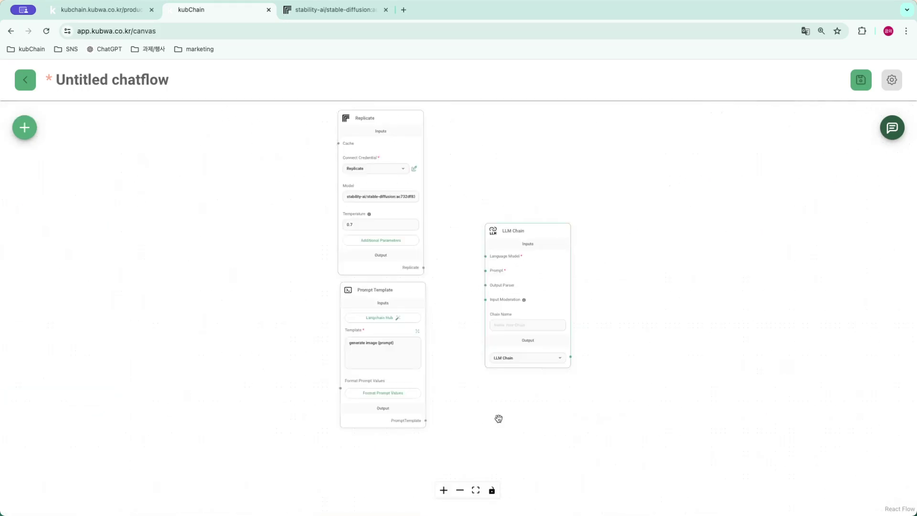
drag(485, 257, 424, 267)
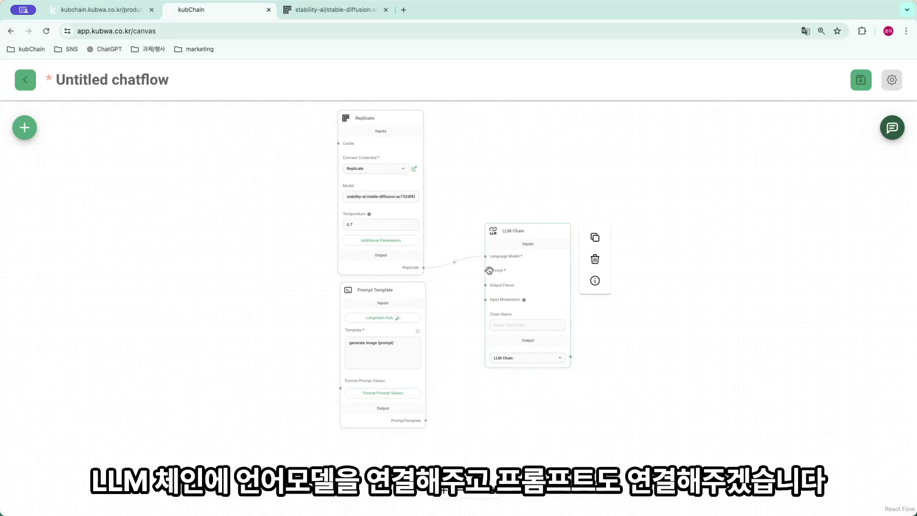
drag(490, 270, 426, 421)
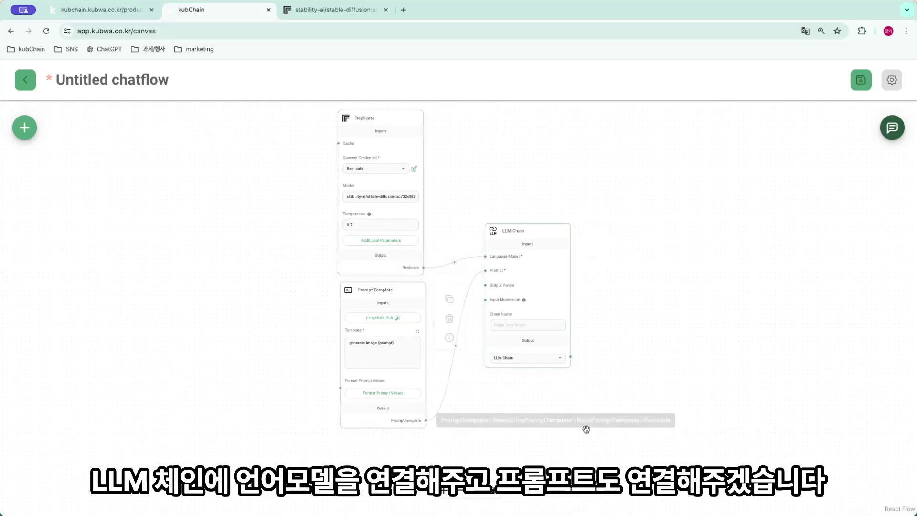
- Name the LLM Chain node's chain "이미지생성"
scroll(579, 314, up, 5)
click(445, 344)
text(dlalwl)
key(BackSpace)
key(BackSpace)
key(BackSpace)
key(BackSpace)
key(BackSpace)
key(BackSpace)
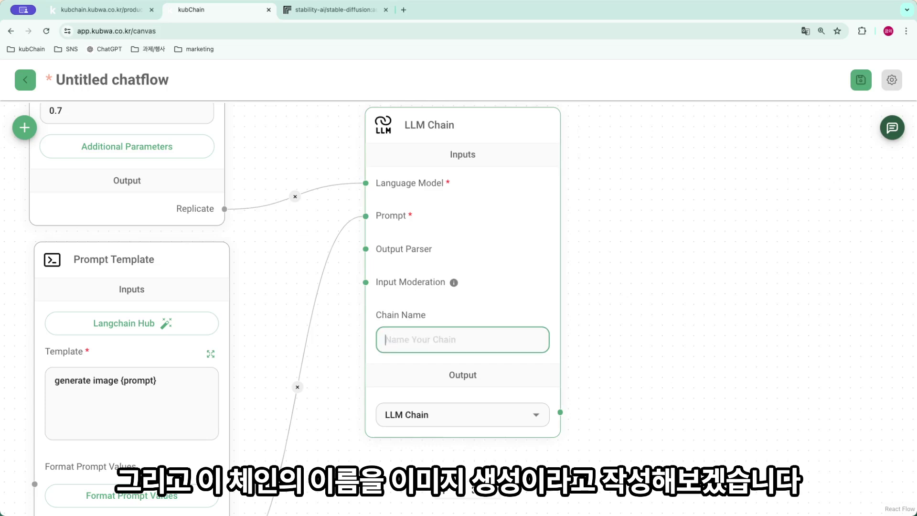
key(Caps_Lock)
text(이미지생성)
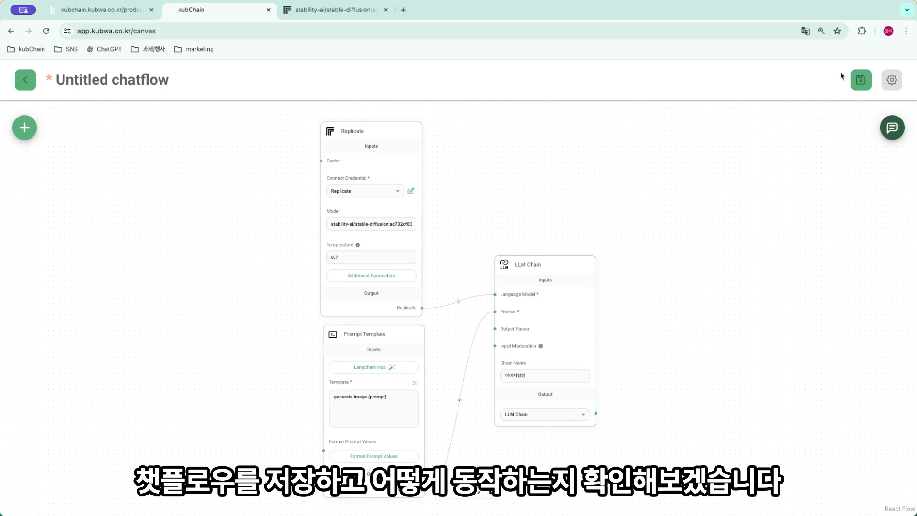
- Save the new chatflow under the name "이미지생성챗봇"
click(861, 80)
text(임미지생성챗봇)
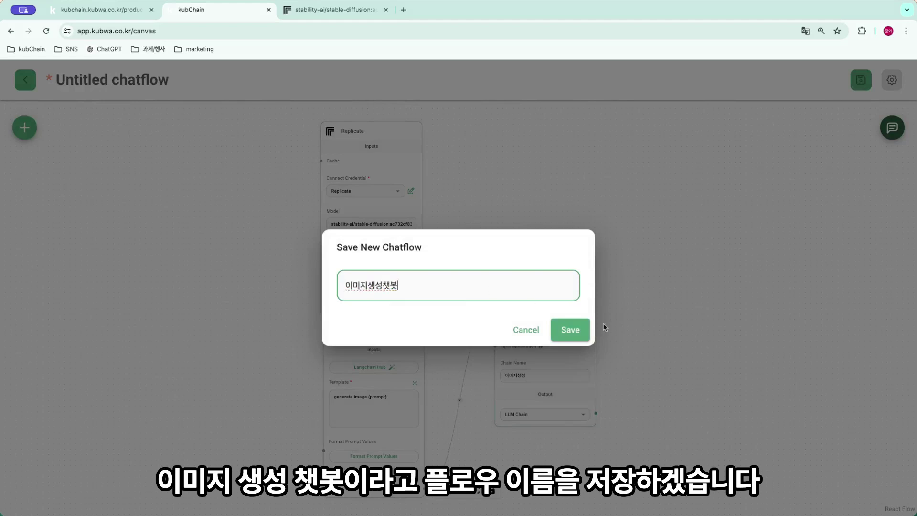
click(578, 328)
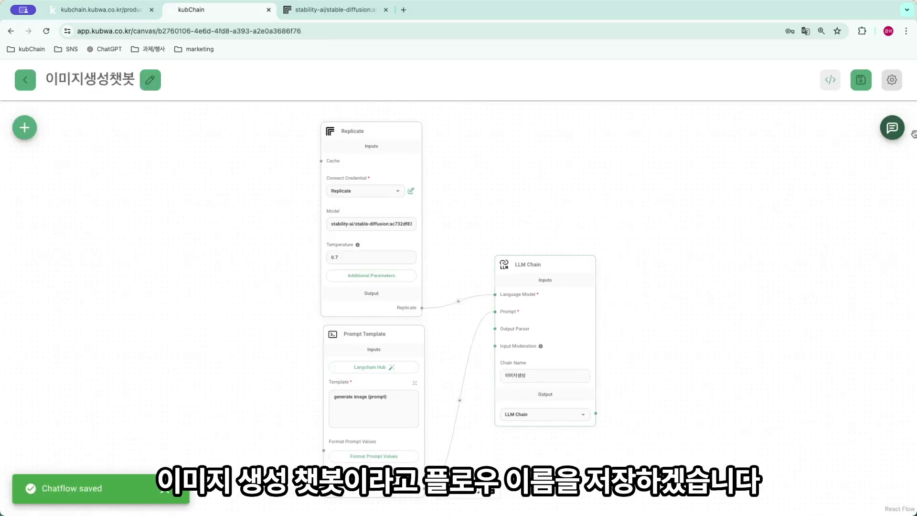
- Open the chatflow's expanded test chat and send the prompt "달에서 말을 타고 있는 우주비행사"
click(892, 127)
click(815, 130)
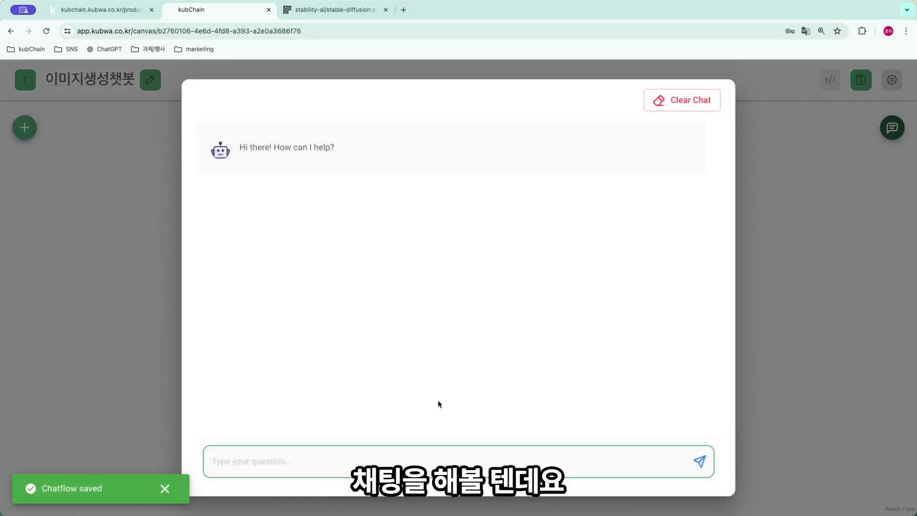
text(달에서 말을)
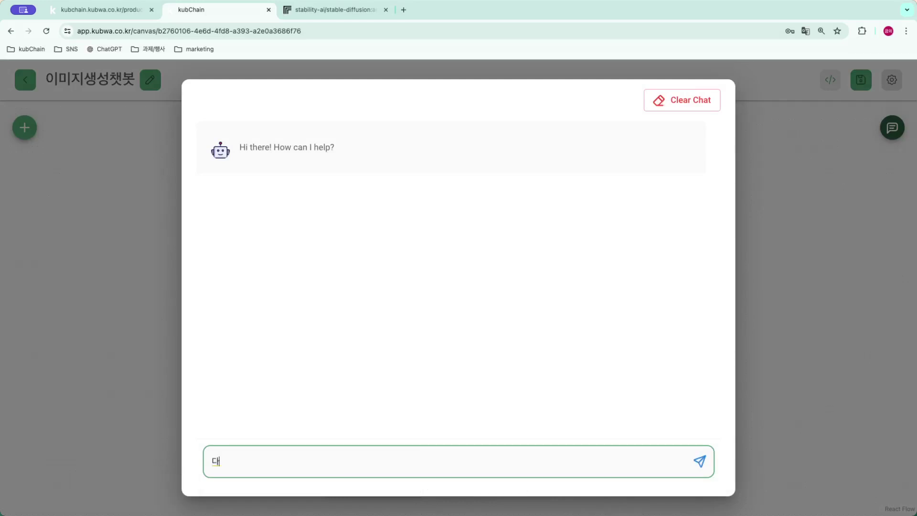
text( 타고 있는 지)
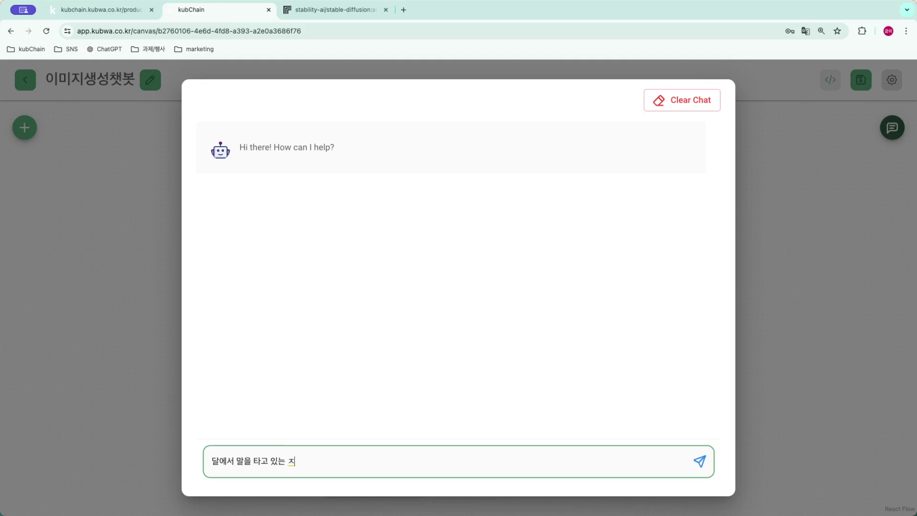
key(BackSpace)
key(BackSpace)
key(BackSpace)
key(BackSpace)
text(우주비행사)
key(Return)
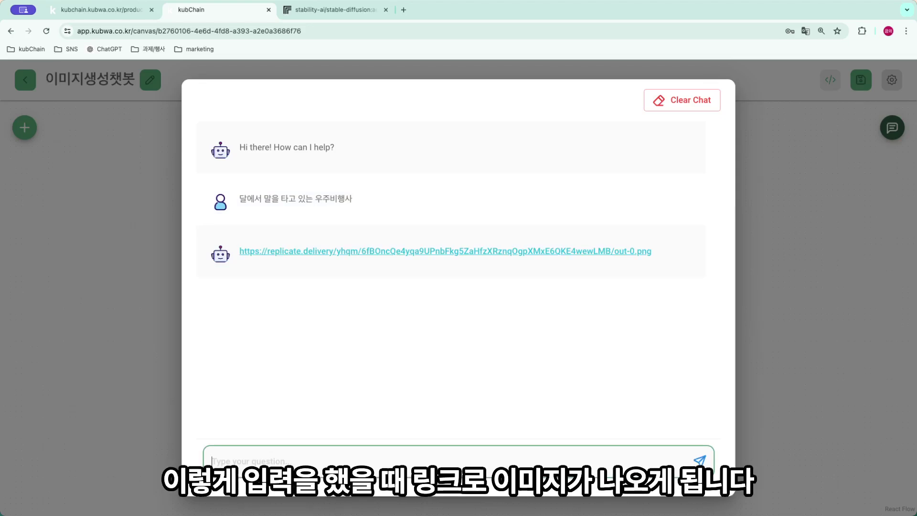
- Open the image link returned for the Korean prompt, view the image and close it
click(361, 252)
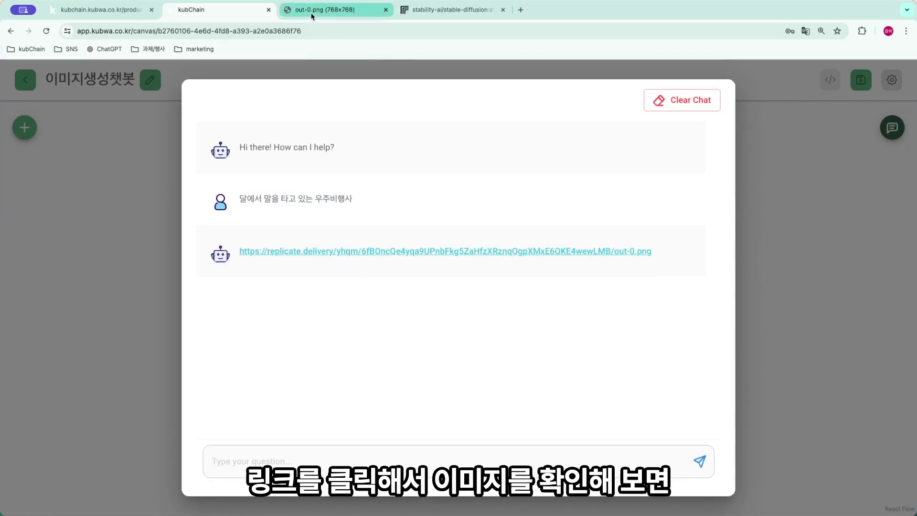
click(312, 15)
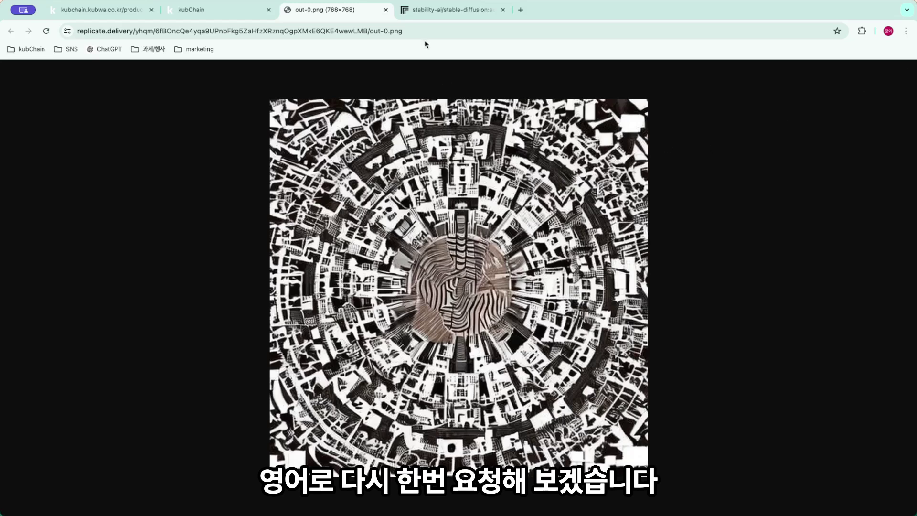
click(386, 10)
- Send the English prompt "an astronaut riding a horse on moon" in the chat
click(311, 460)
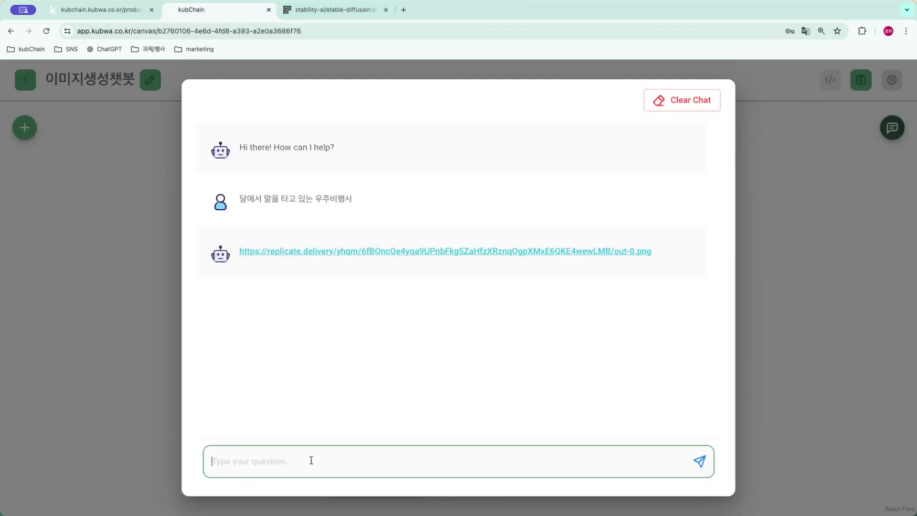
text(ㅁ)
key(BackSpace)
key(Caps_Lock)
text(a n)
text(astronaut ri)
text(ding )
text(a ho)
text(rse )
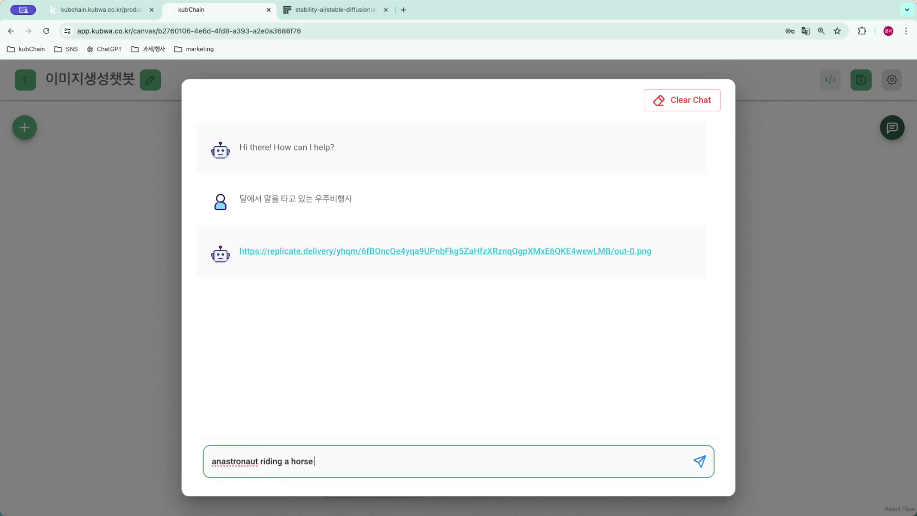
text(on moon)
key(Home)
key(Right)
key(BackSpace)
key(Right)
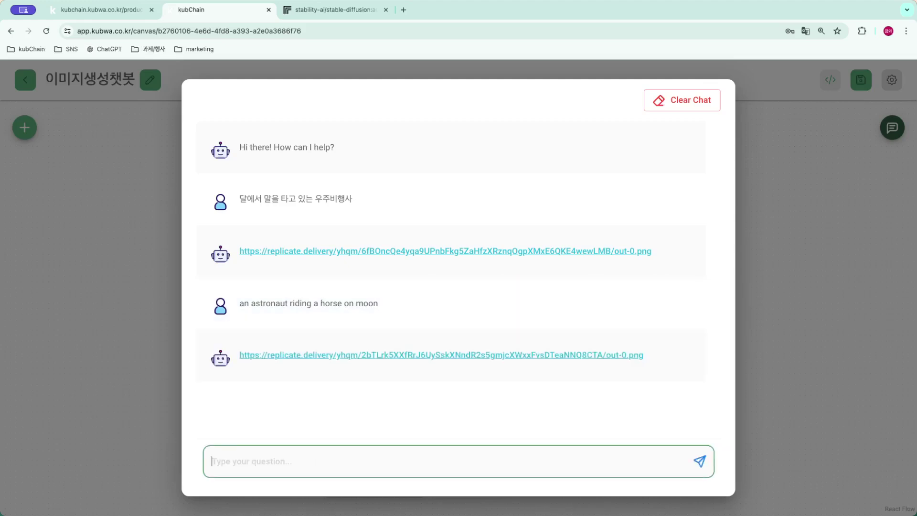
- Open the image link returned for the English prompt, view the image and return to the chat
click(363, 363)
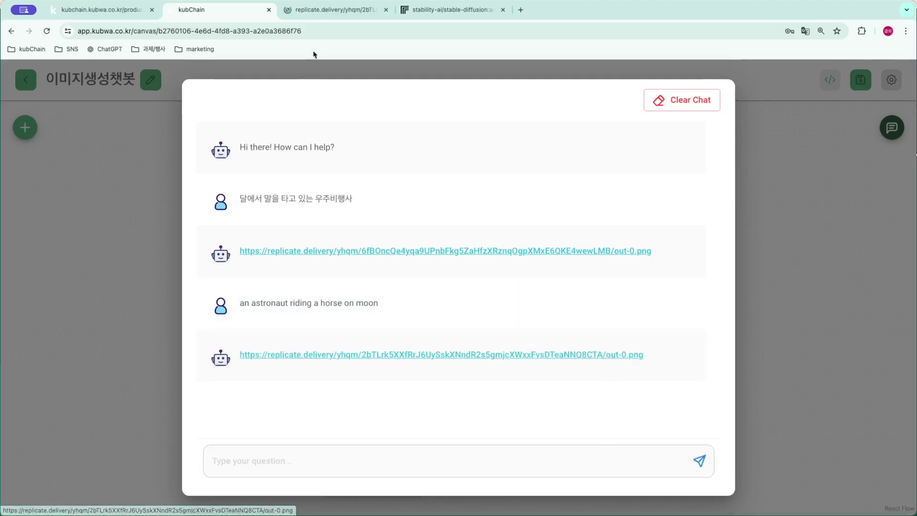
click(317, 11)
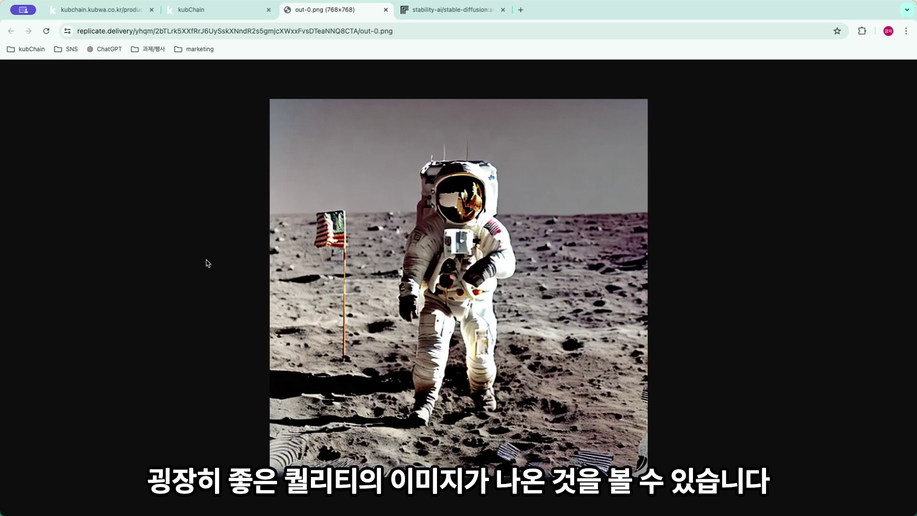
click(386, 10)
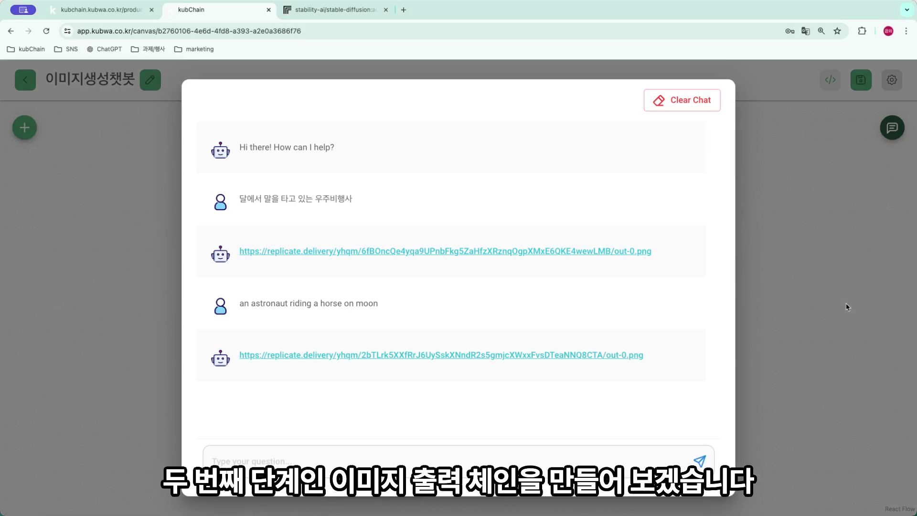
- Close the expanded chat and add a ChatOpenAI chat model node to the canvas, beside the existing LLM Chain
click(774, 300)
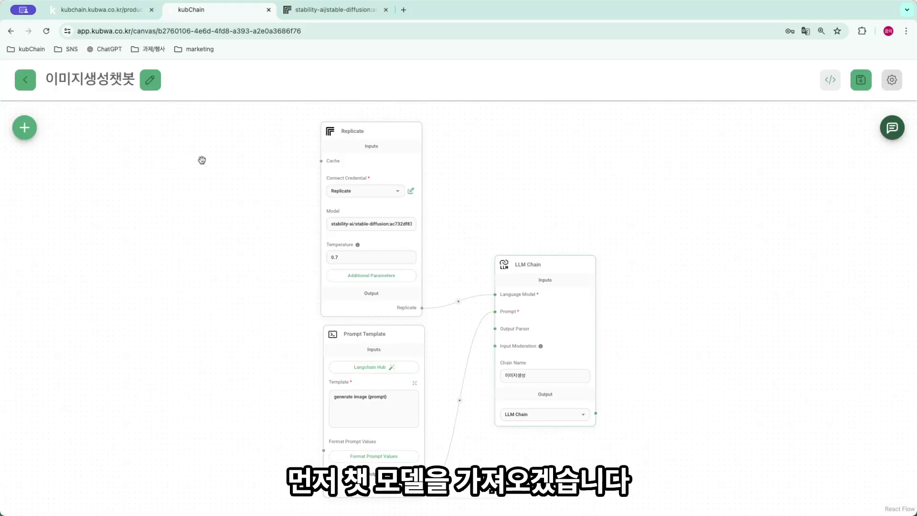
click(24, 135)
click(49, 316)
click(52, 345)
scroll(118, 356, down, 18)
drag(118, 356, 307, 279)
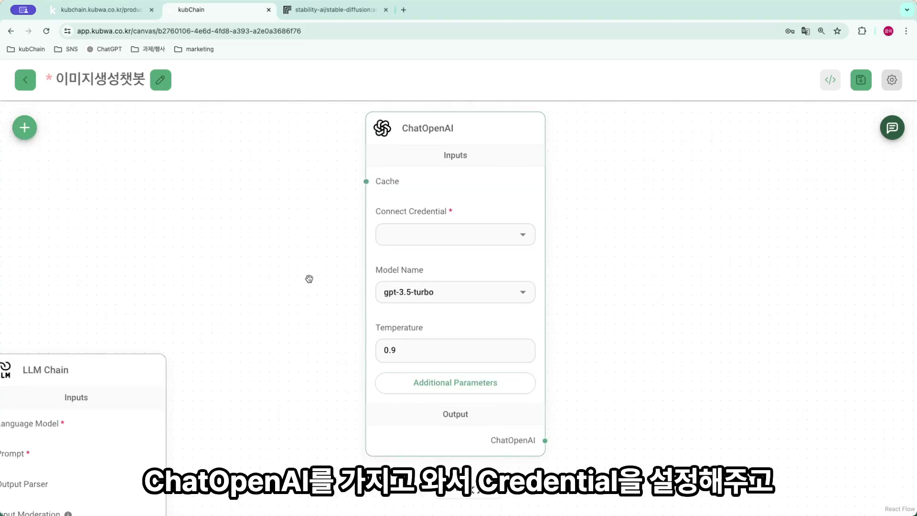
- Configure the ChatOpenAI node with the openai credential, the gpt-4 model and a temperature of 0
click(522, 236)
click(448, 262)
click(523, 292)
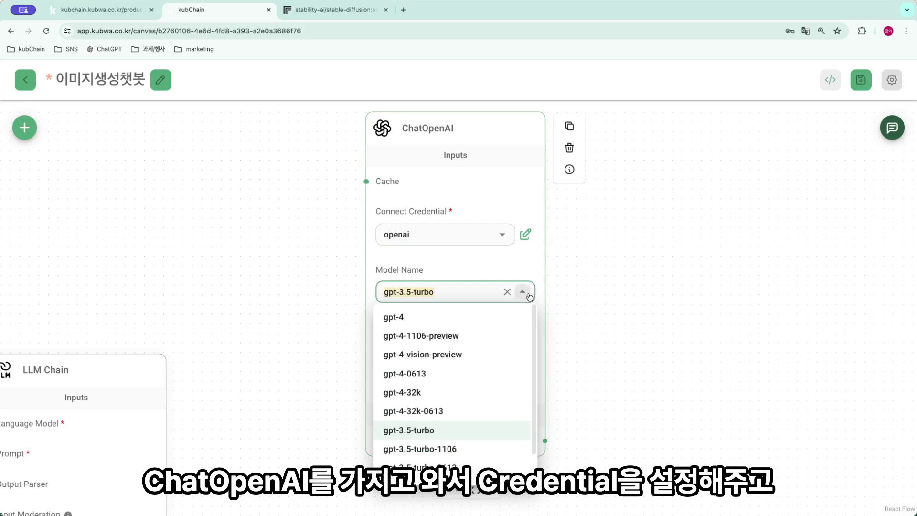
click(450, 311)
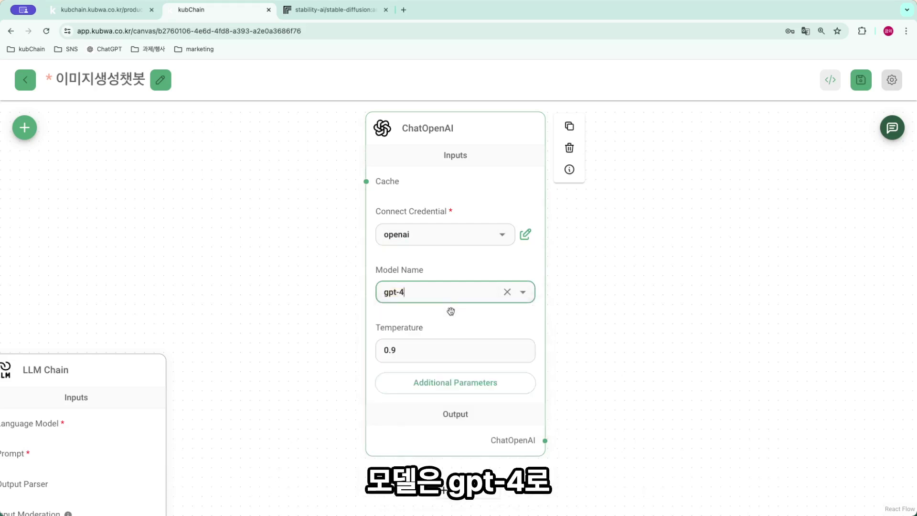
click(448, 350)
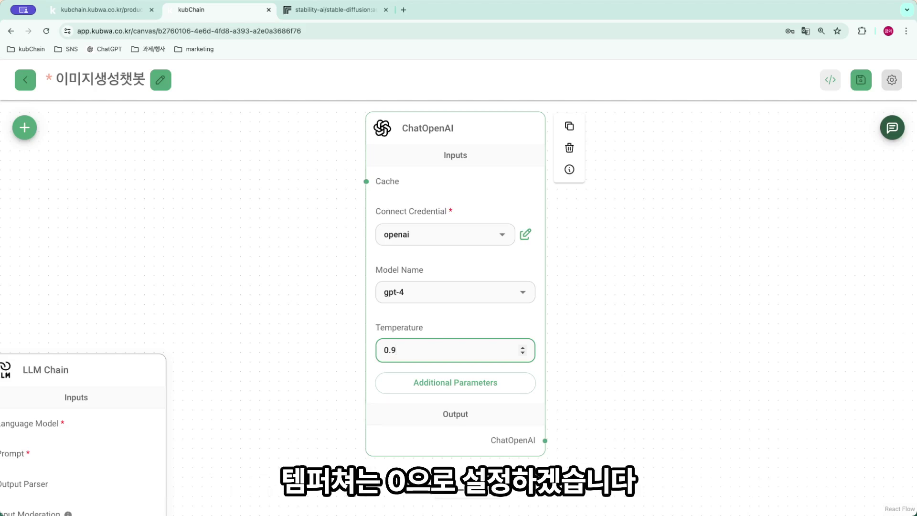
key(BackSpace)
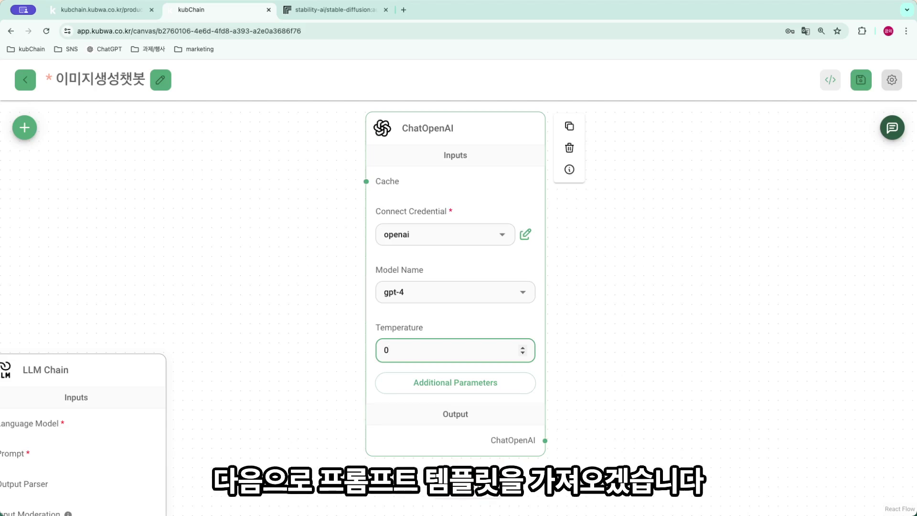
- Add a second Prompt Template node to the canvas near the ChatOpenAI node
click(25, 128)
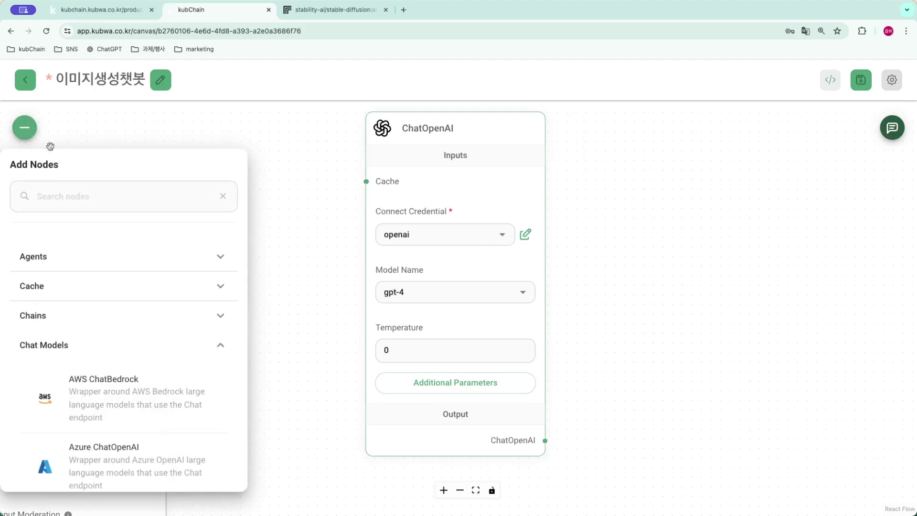
click(42, 345)
scroll(86, 416, down, 3)
click(66, 424)
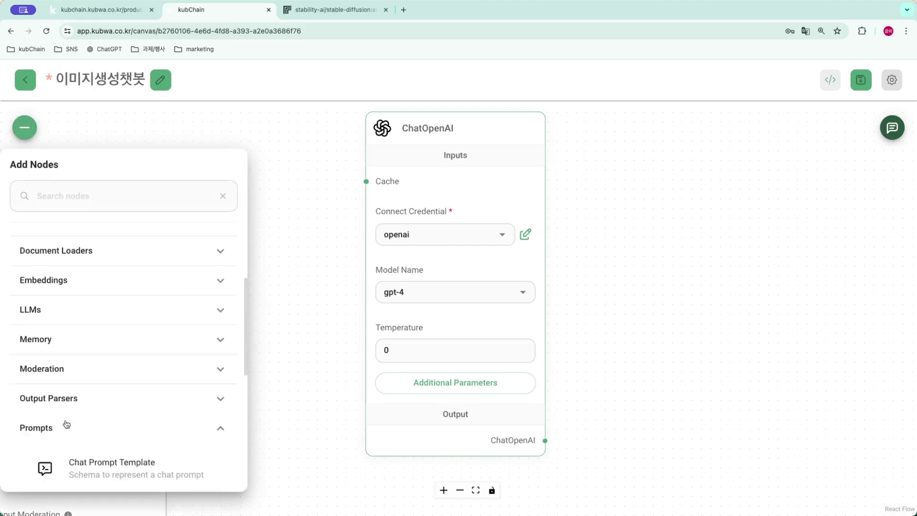
scroll(76, 392, down, 5)
drag(116, 293, 612, 266)
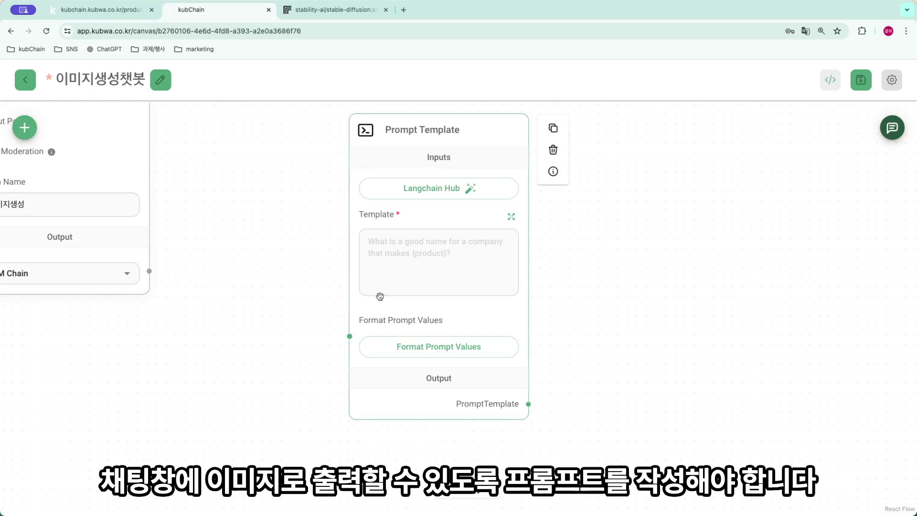
- In the new Prompt Template's expanded template editor, enter the lines "입력된 {text}를 아래와 같은 마크다운 이미지 형식으로 변환해." and "코드를 만들지 마."
click(511, 216)
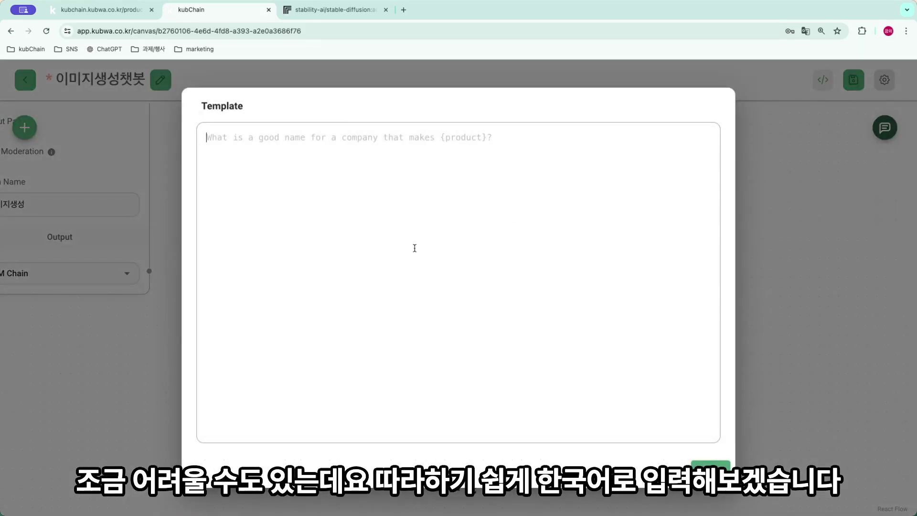
text(입력)
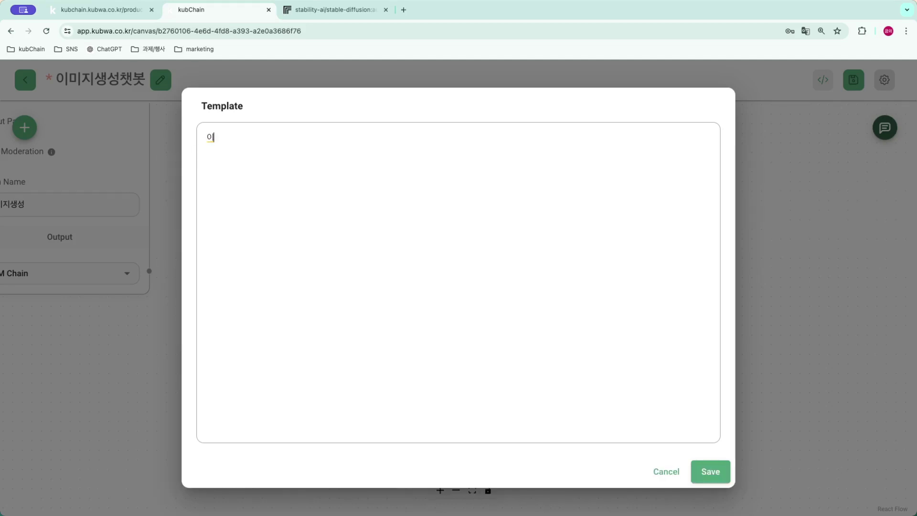
text(된 {t)
text(ext})
text(를 아램)
text(와 같은 마트)
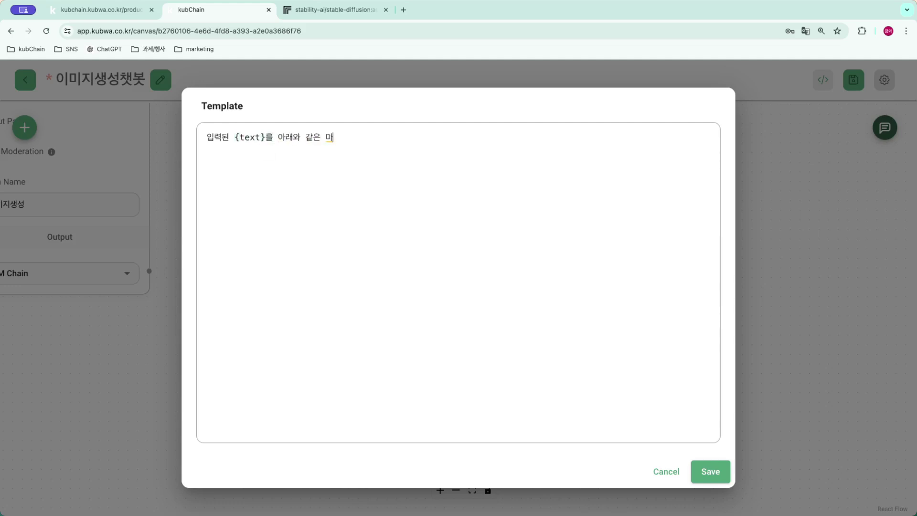
text(다운 이미지 형식으로 변환)
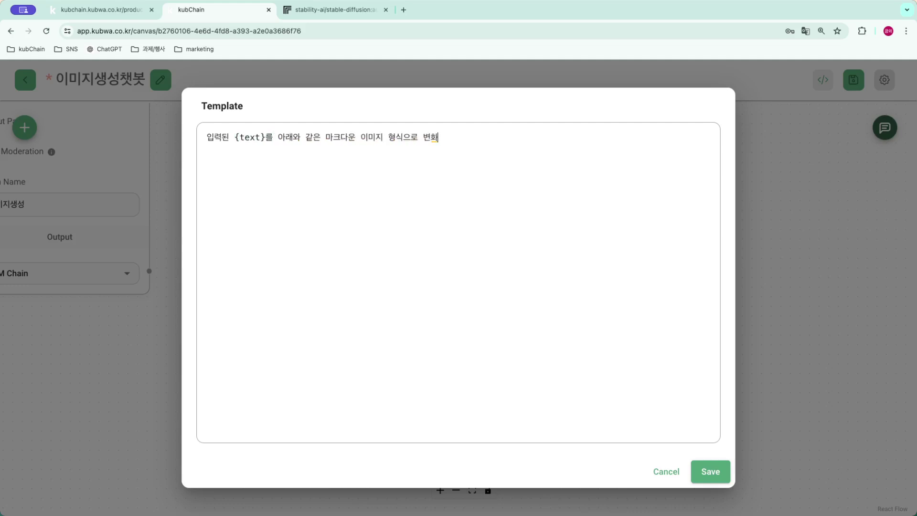
text(해.)
key(Return)
text(코드를 만들지 마.)
key(Return)
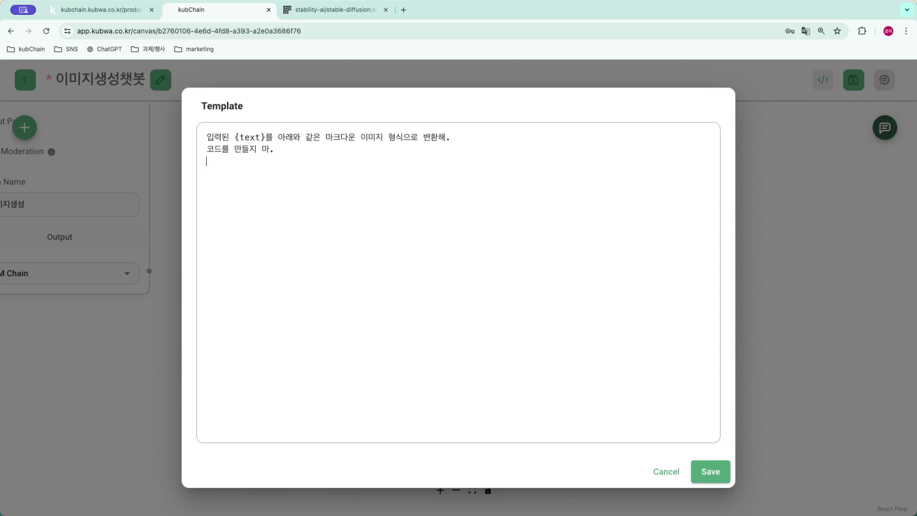
- Add the lines "단순히 마크다운 형식으로 변경해." and "ex) '![]({text})'" to the template and save it
text(단순히 마크)
text(다운 형식으로 변ㄱ)
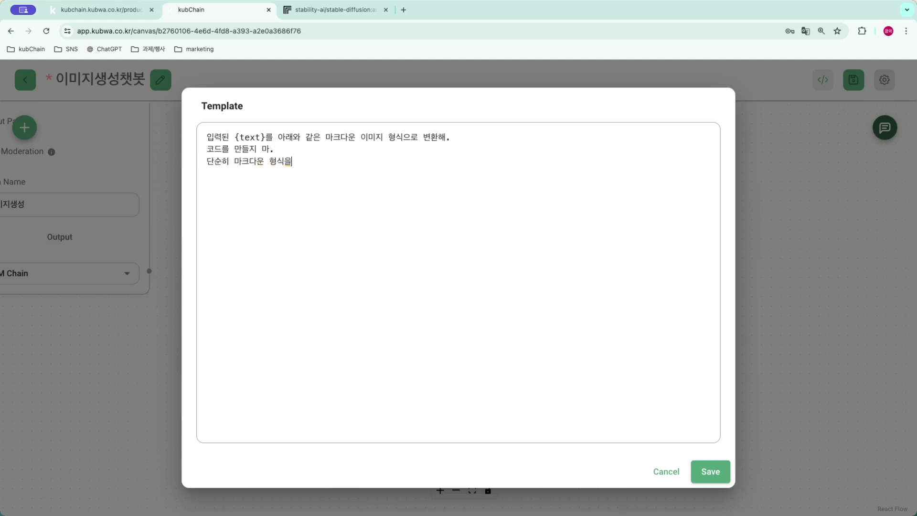
text(경해.)
key(Return)
text(ex) '![])
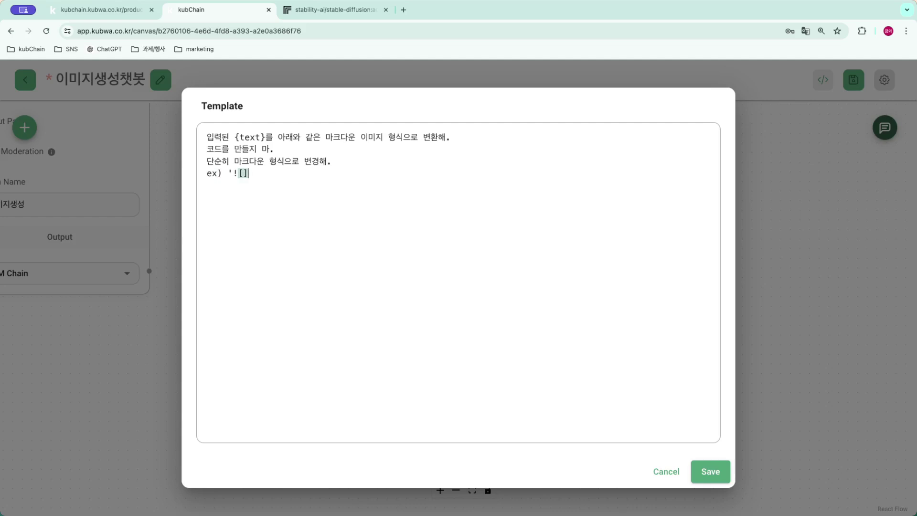
text(({text})')
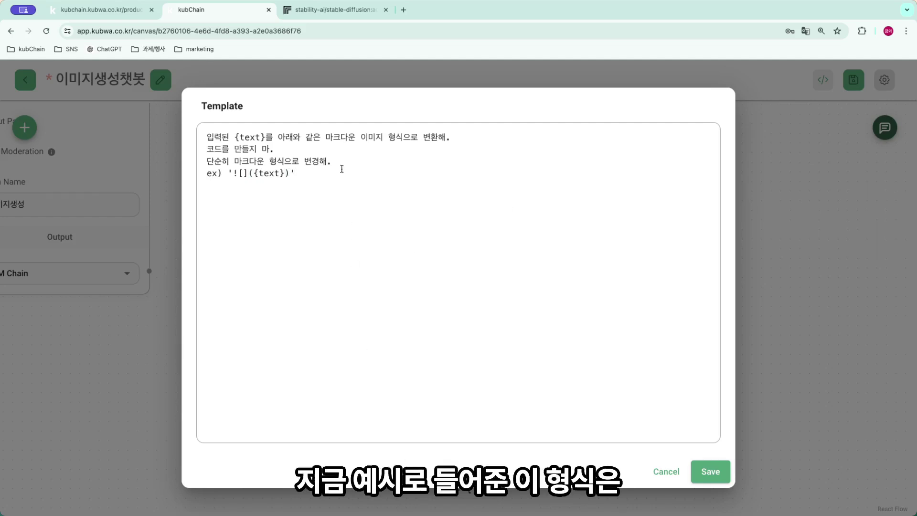
drag(289, 173, 232, 173)
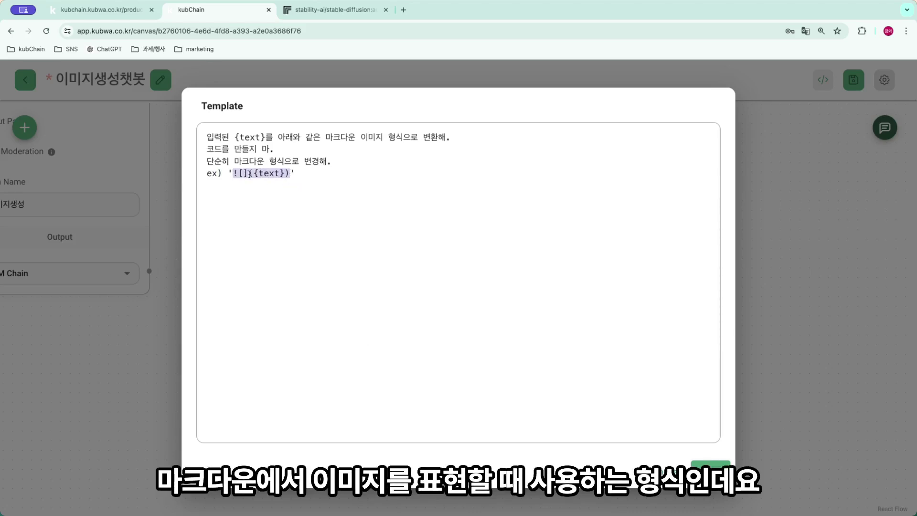
click(313, 174)
double_click(250, 137)
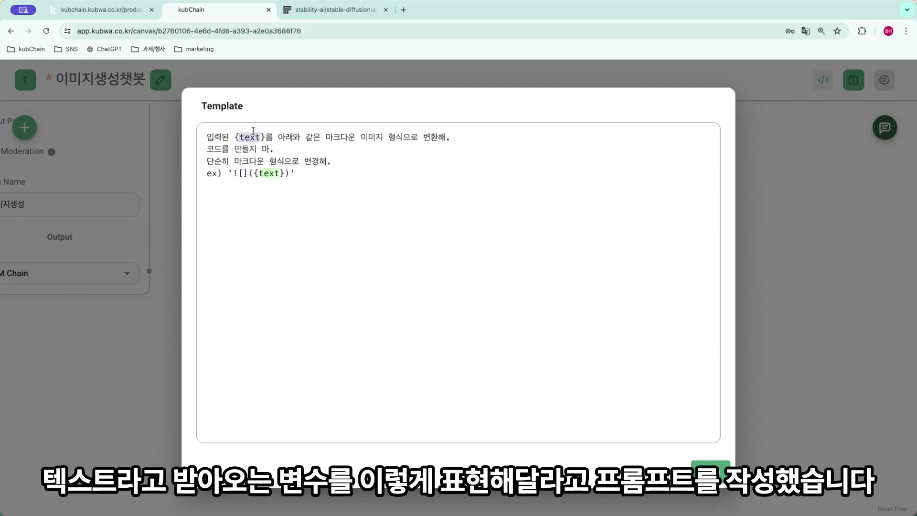
drag(308, 176, 199, 180)
click(711, 473)
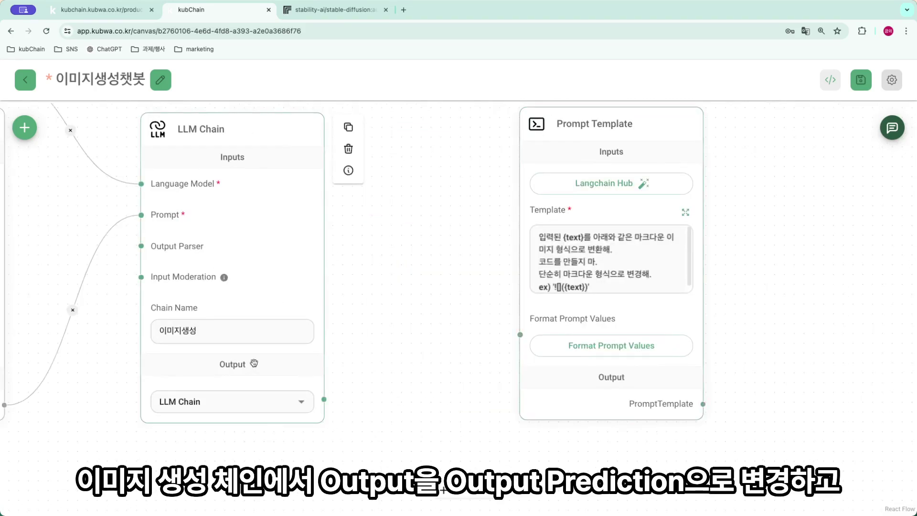
- Set the 이미지생성 LLM Chain's output to Output Prediction and connect it to the new Prompt Template's Format Prompt Values input
click(306, 406)
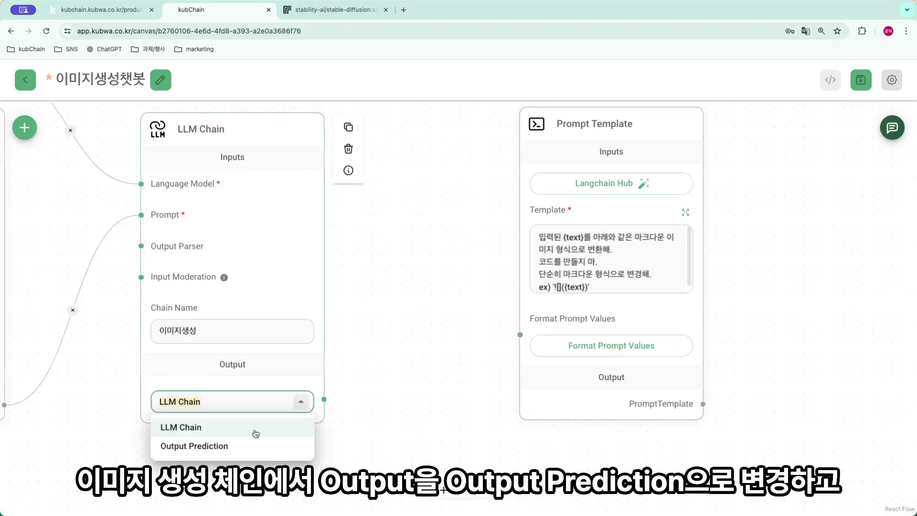
click(225, 445)
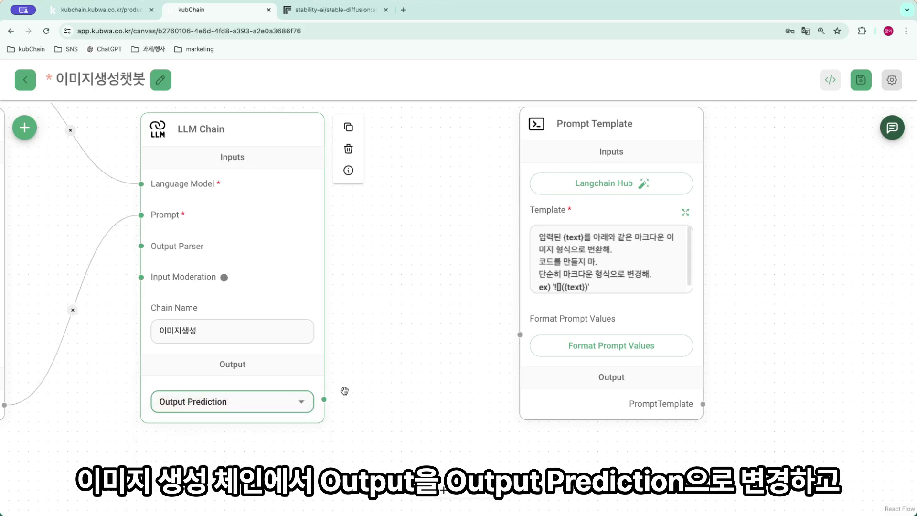
drag(323, 399, 517, 329)
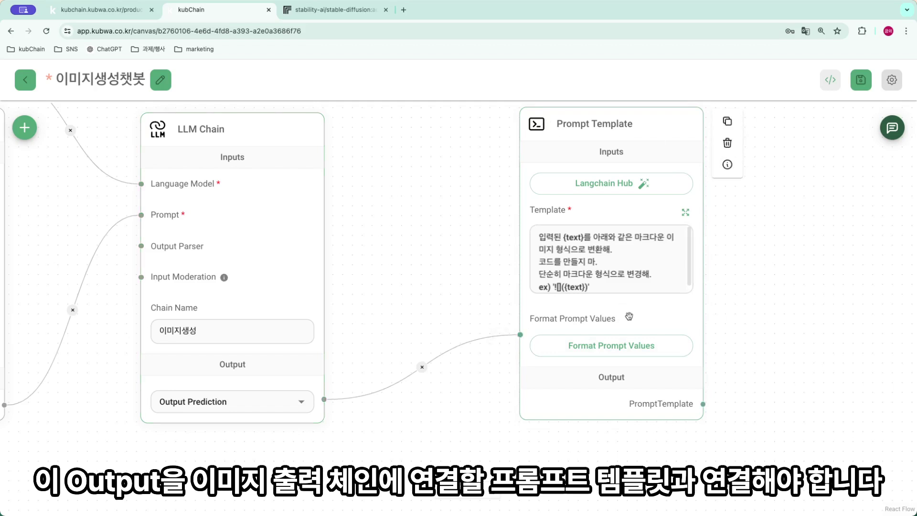
- In the new Prompt Template's format prompt values, assign the 이미지생성 chain's output to the text variable
click(596, 347)
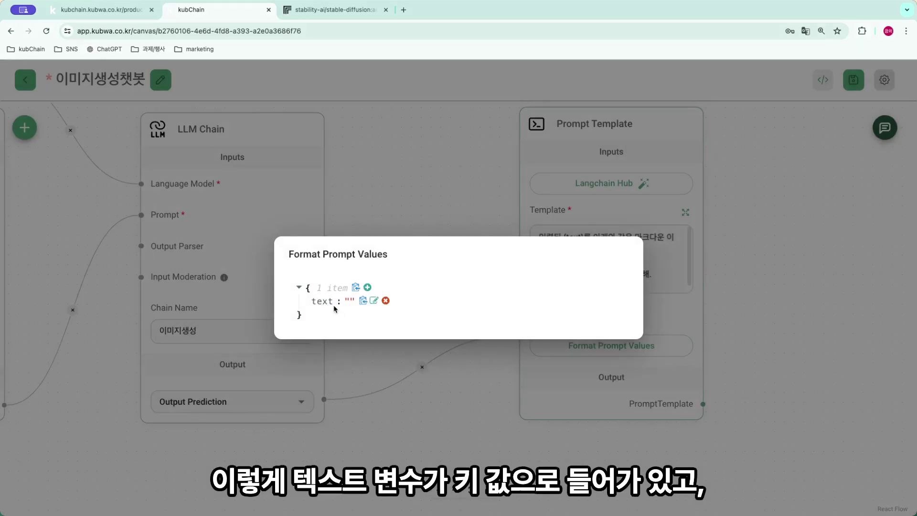
click(376, 302)
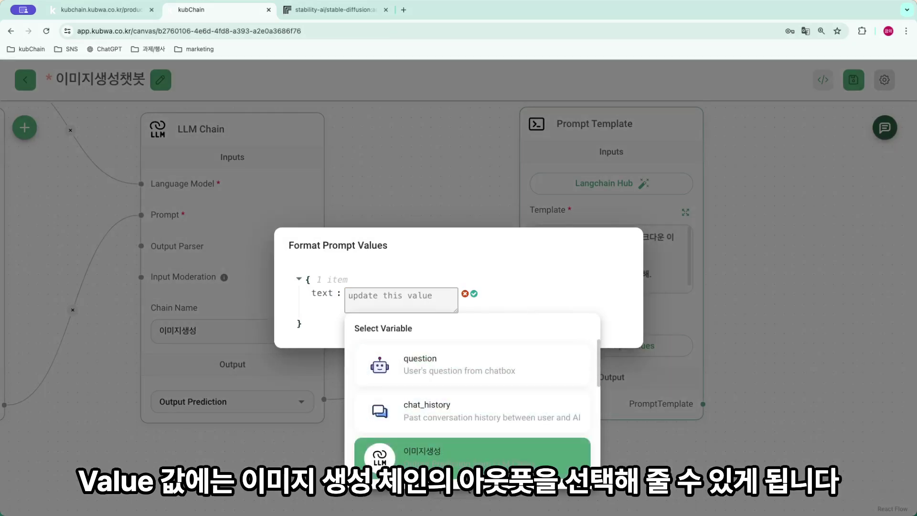
click(422, 451)
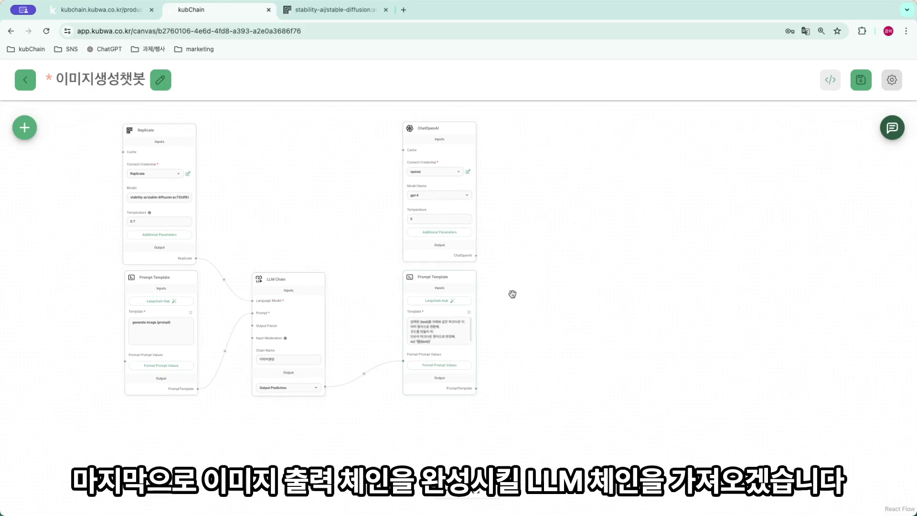
- Add a second LLM Chain node to the canvas, beside the ChatOpenAI and new Prompt Template nodes
click(20, 130)
click(92, 321)
scroll(106, 338, down, 10)
scroll(106, 338, up, 5)
scroll(107, 338, up, 3)
drag(106, 278, 574, 242)
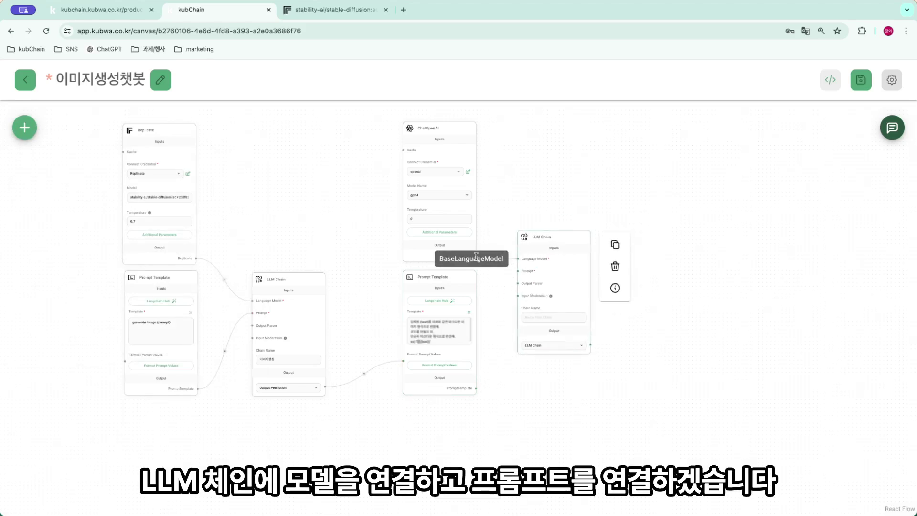
- Connect the new Prompt Template and ChatOpenAI nodes to the second LLM Chain and name the chain 이미지출력
drag(517, 271, 476, 388)
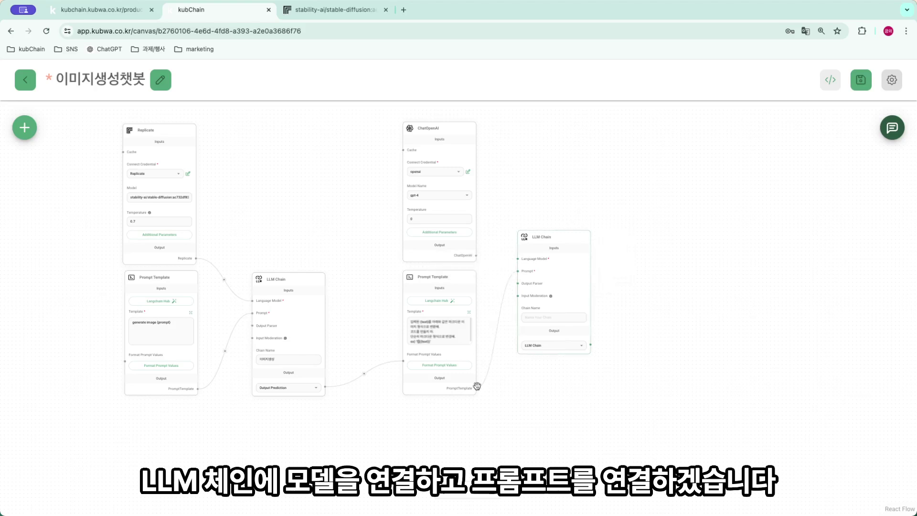
drag(521, 258, 477, 255)
click(567, 318)
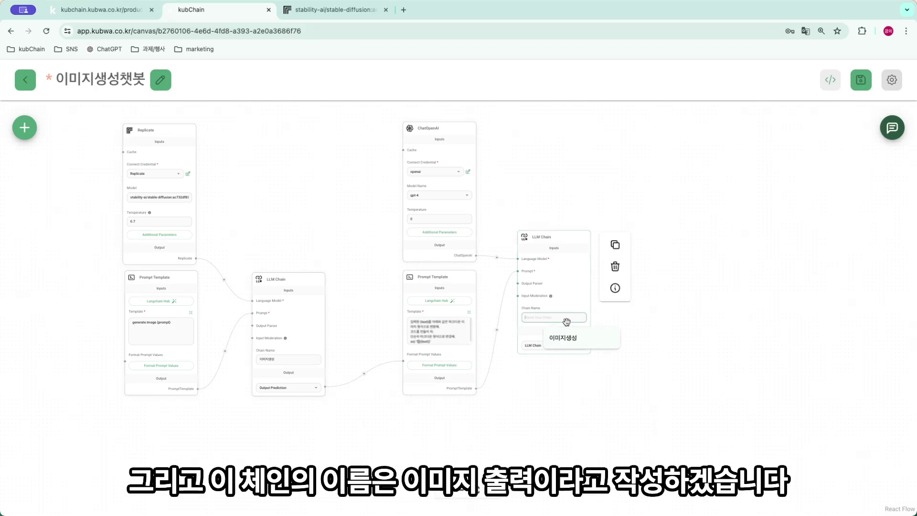
text(이미지)
click(584, 302)
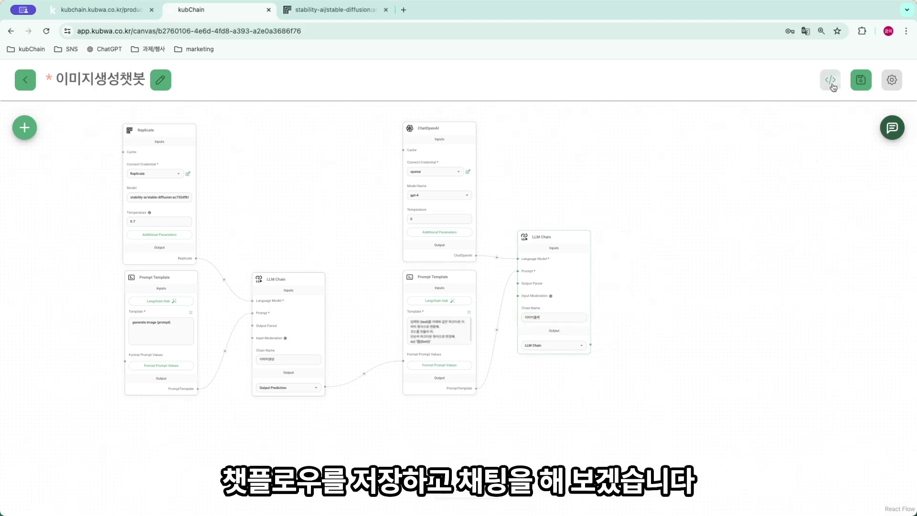
- Save the chatflow and open its expanded test chat
click(860, 79)
click(901, 137)
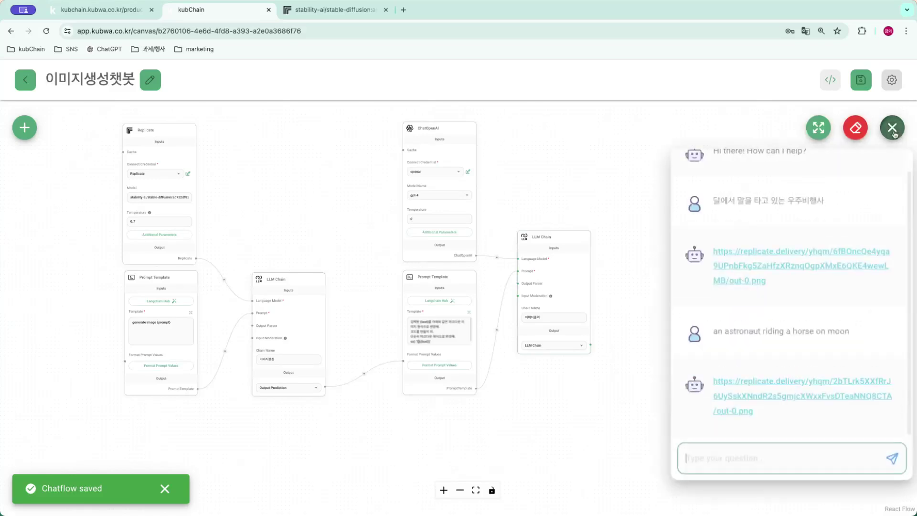
click(823, 129)
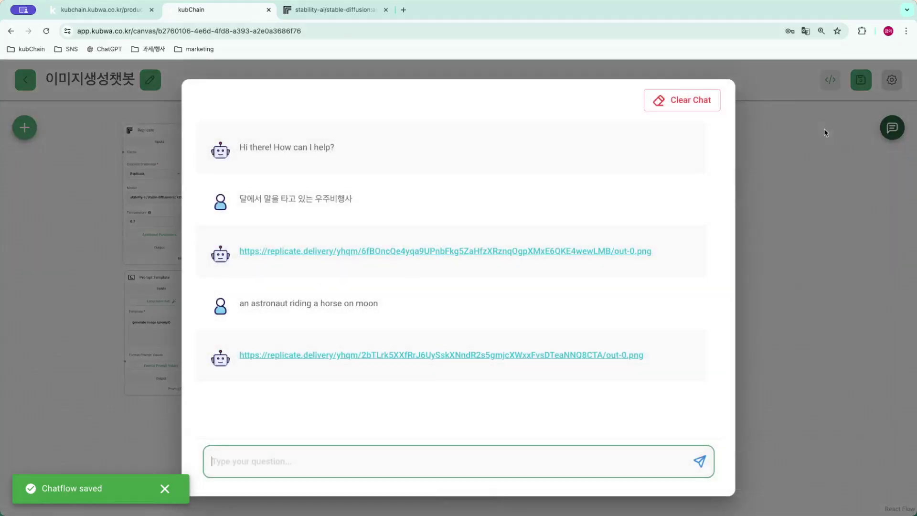
- Copy the earlier prompt "an astronaut riding a horse on moon", send it again in the chat and view the returned image
click(240, 302)
drag(240, 302, 424, 301)
key(super+c)
click(365, 462)
key(super+v)
key(Return)
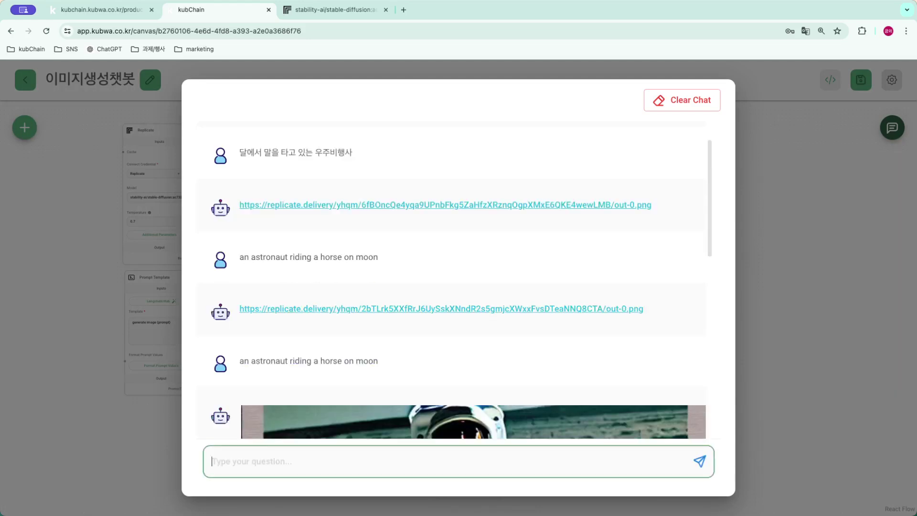
scroll(562, 353, down, 10)
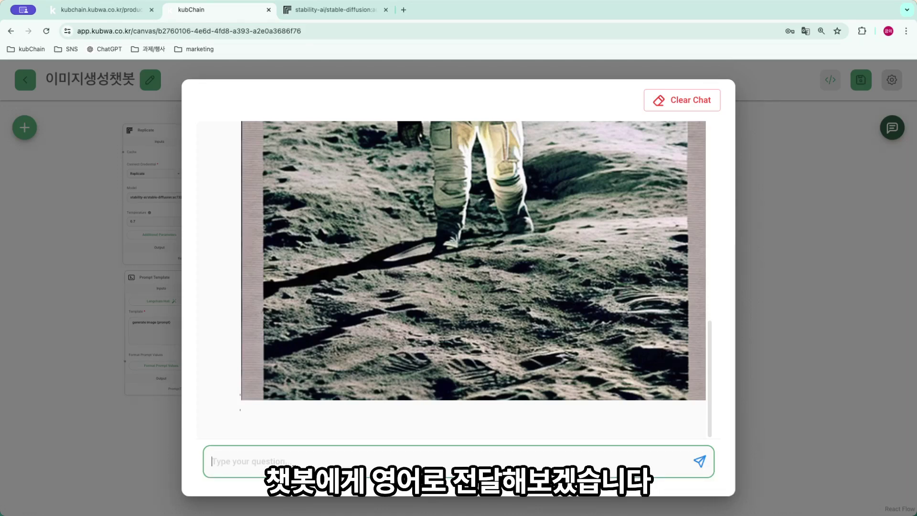
- Send the prompt "main thing is shampoo, main color is yellow" in the test chat
text(m)
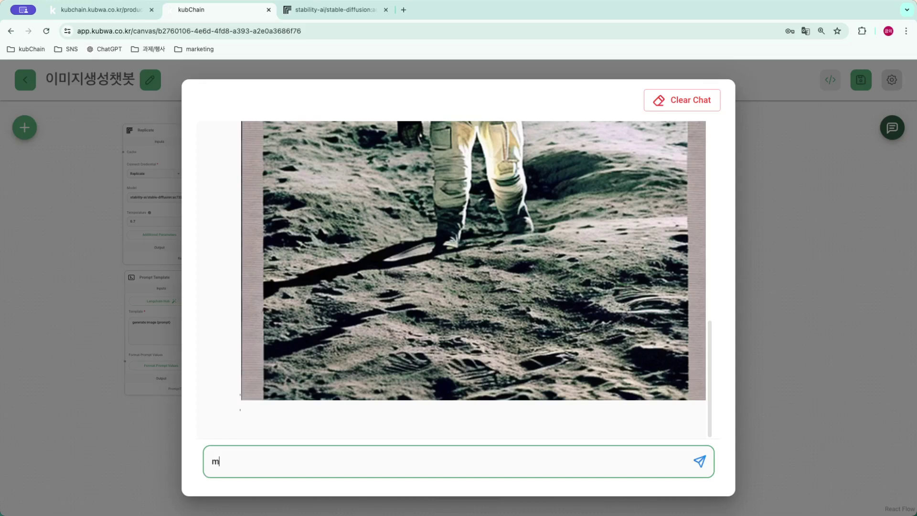
text(ain thing is shampoo, main color )
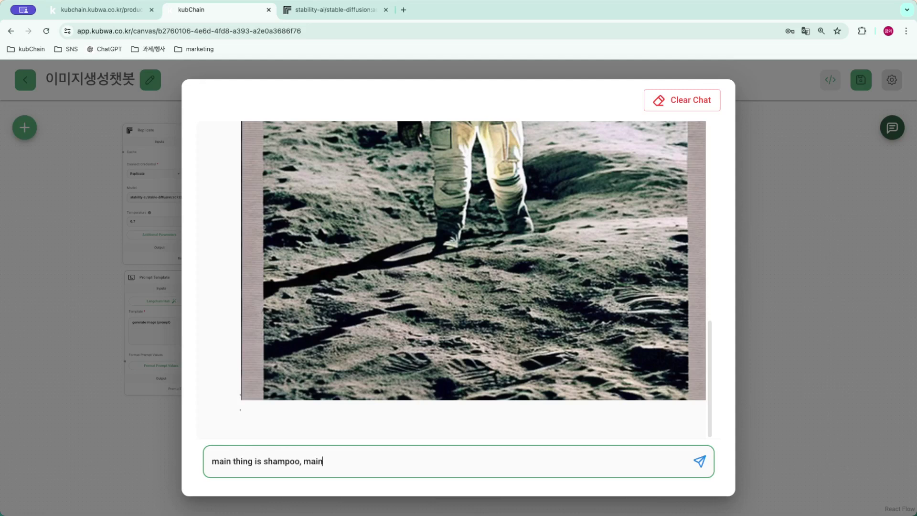
text(is yelo)
key(BackSpace)
text(low)
key(Return)
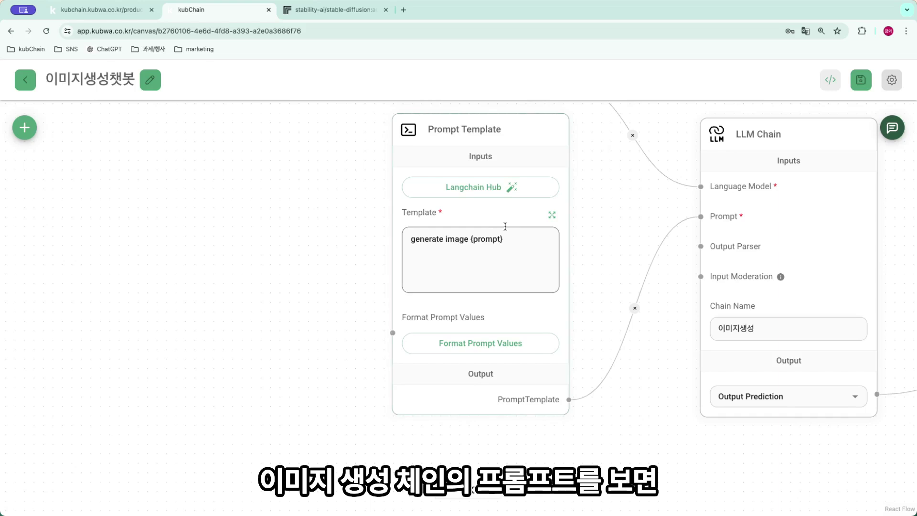
- Examine the template text of the Prompt Template feeding the 이미지생성 chain and how it passes on the chat prompt
mouse_move(502, 240)
mouse_down()
mouse_move(487, 240)
mouse_move(507, 238)
mouse_up()
mouse_move(418, 241)
mouse_down()
mouse_move(455, 240)
mouse_move(424, 244)
mouse_up()
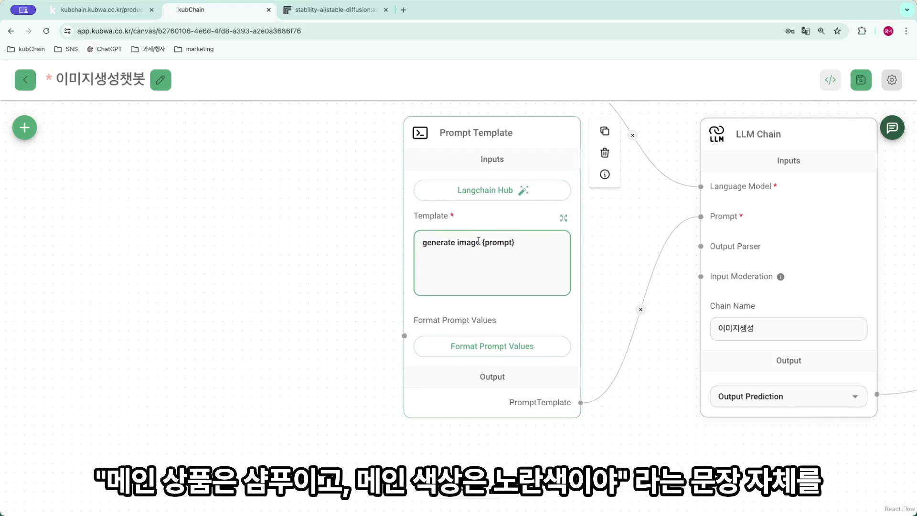
drag(486, 244, 489, 241)
double_click(502, 241)
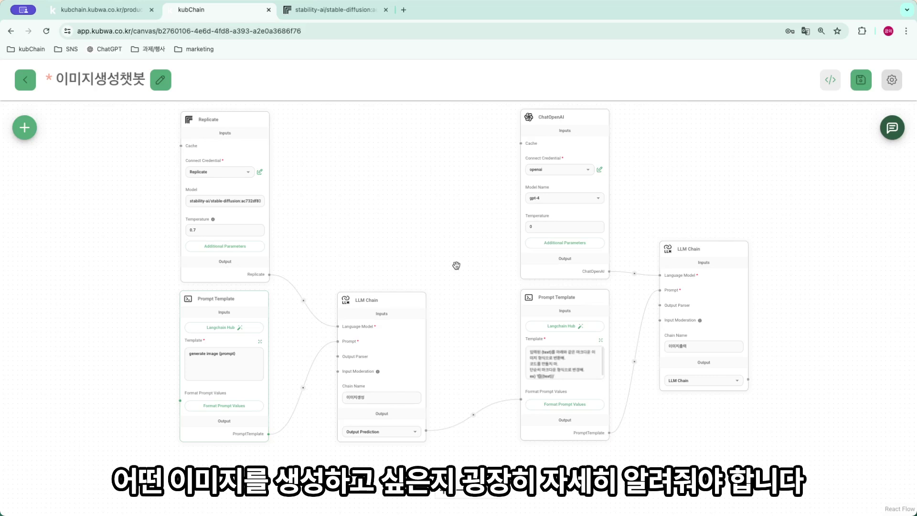
mouse_move(390, 341)
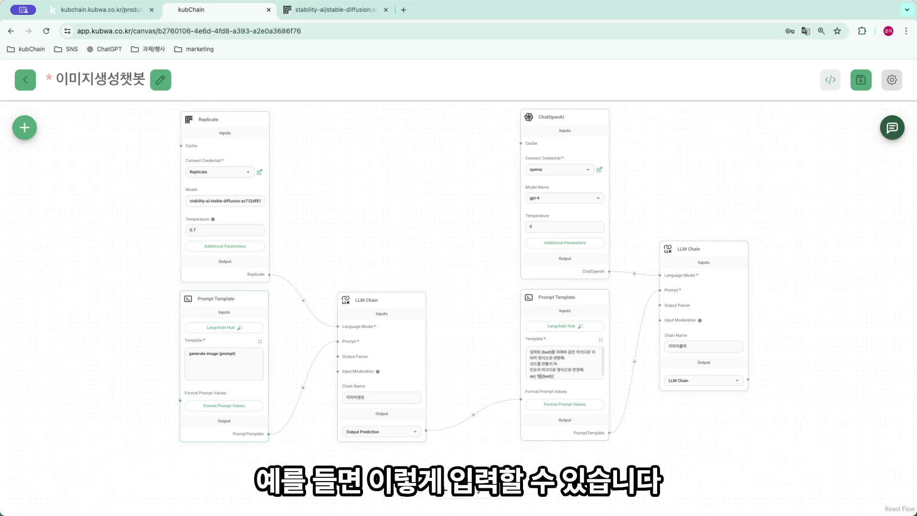
- Send an animation-style image prompt in the expanded chat: yellow sun centered, dark navy background, woman with long black hair flowing naturally in front of the sun
click(896, 135)
click(818, 128)
click(295, 454)
text(image style animation place the yellow sun in the center and background color is dark navy. woman with long black hair flowing naturally in front of the sun.)
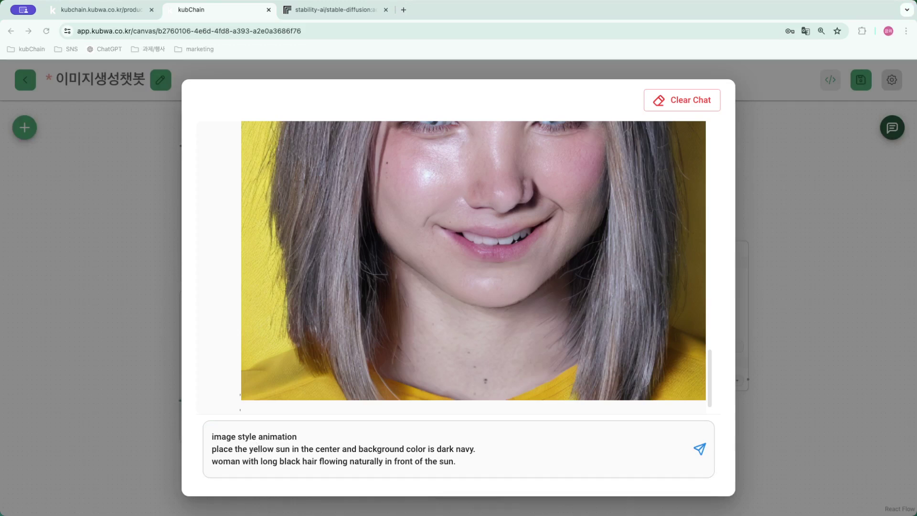
click(487, 466)
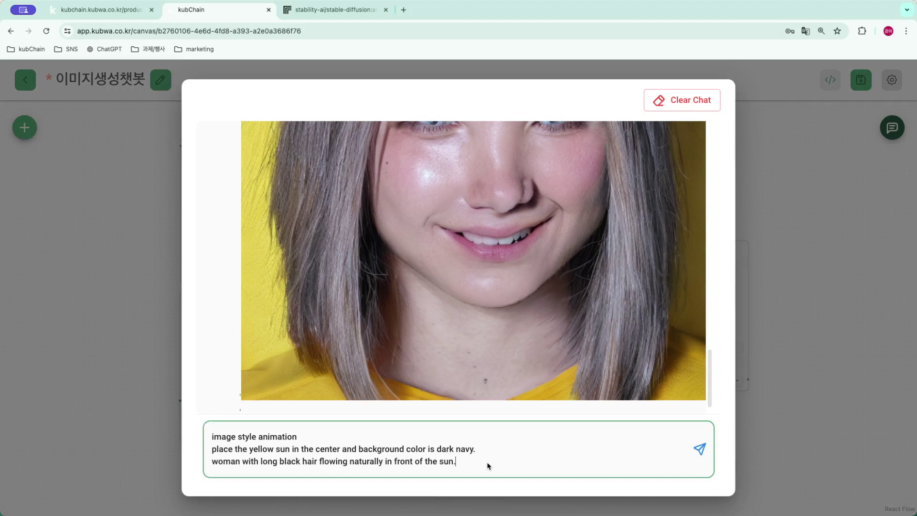
key(Return)
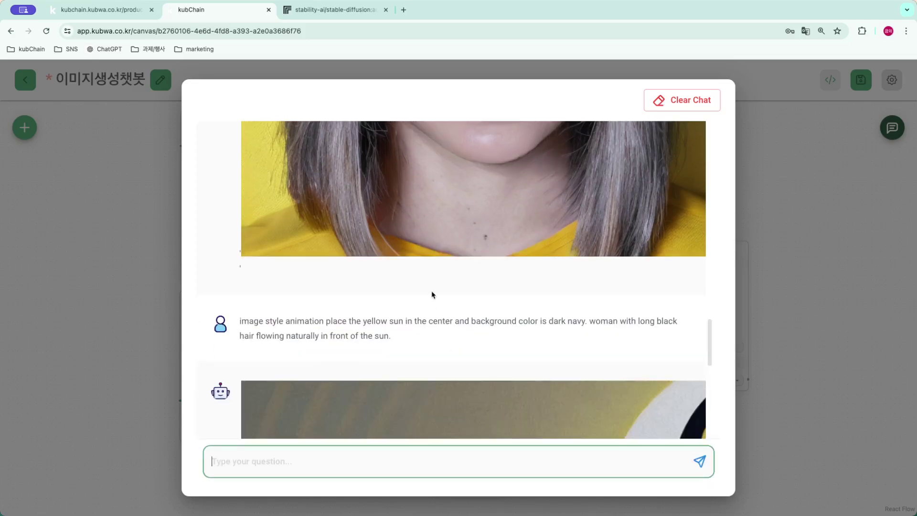
- Examine the image returned for the sun and long-haired woman prompt, checking its composition and cropping
scroll(446, 300, up, 5)
scroll(448, 300, down, 3)
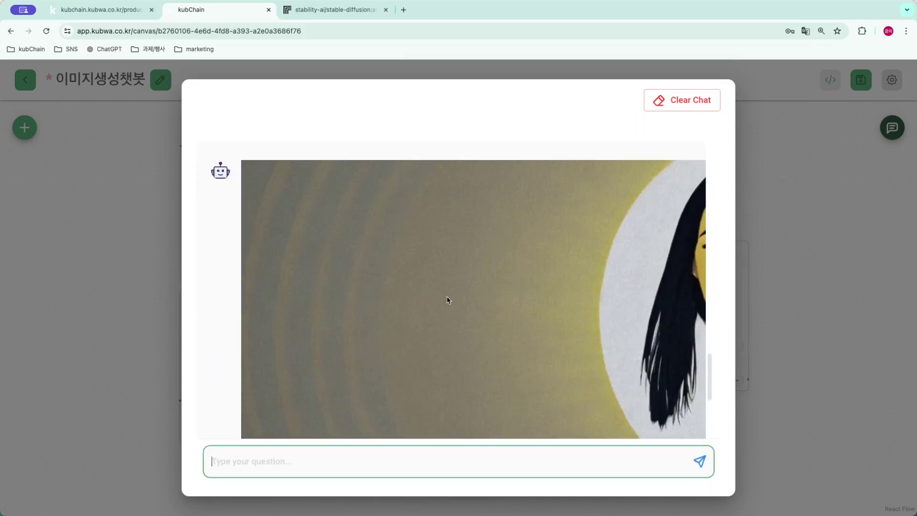
scroll(448, 300, down, 4)
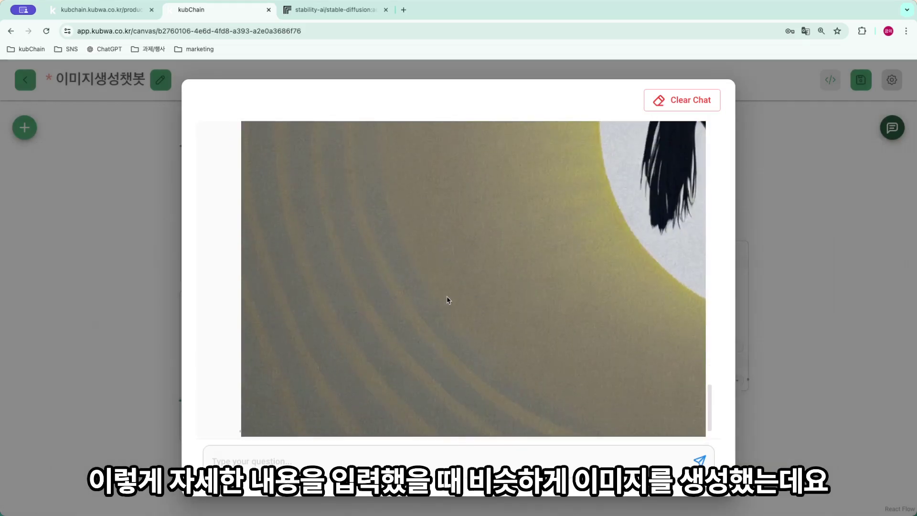
scroll(449, 300, up, 5)
scroll(450, 300, down, 1)
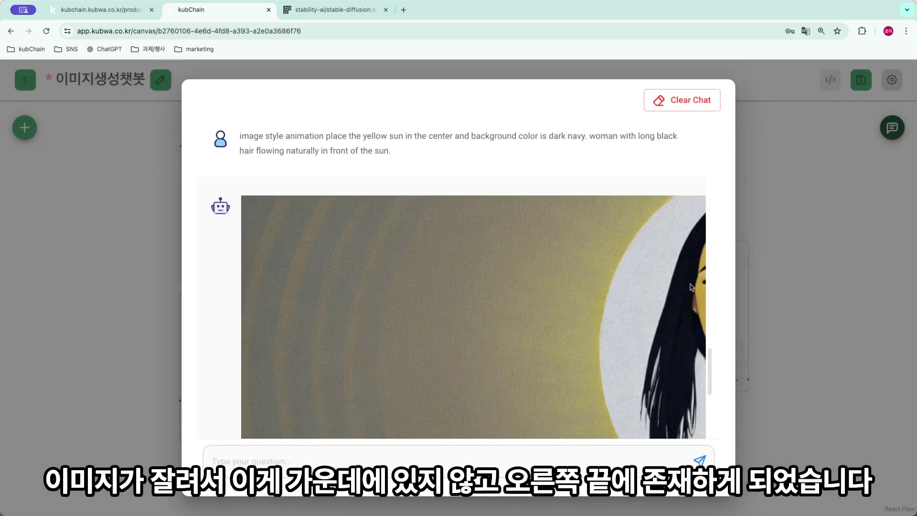
scroll(663, 315, down, 5)
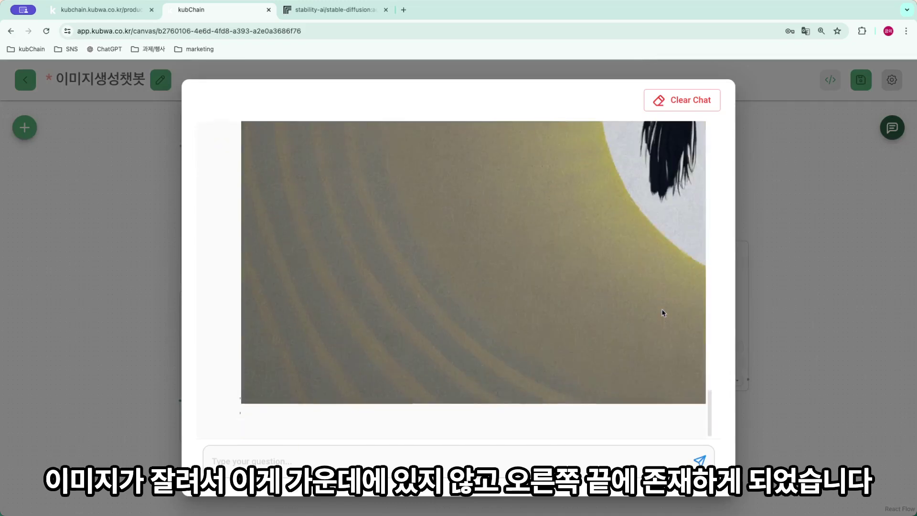
scroll(663, 313, up, 3)
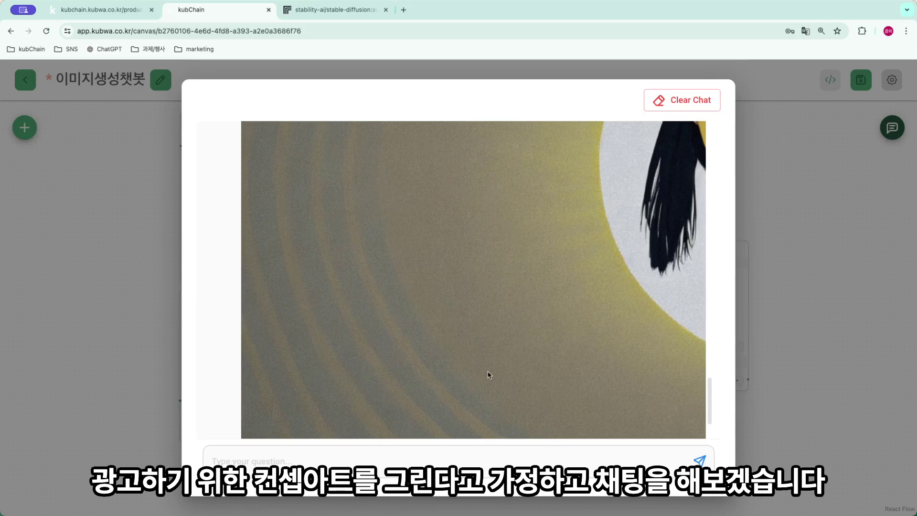
scroll(490, 375, down, 2)
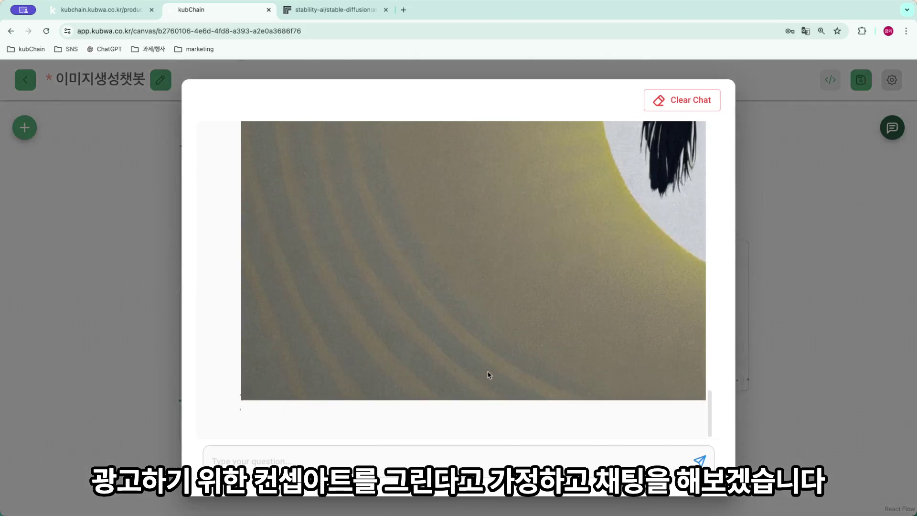
- Send the prompt "flying dog wearing sunglasees" in the chat and view the returned image
click(330, 459)
text(fly)
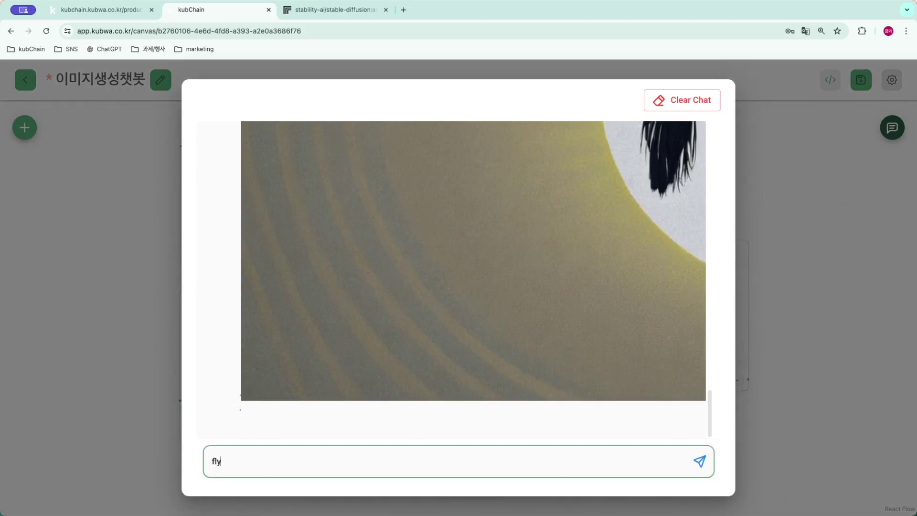
text(ing dog wearing sunglasees)
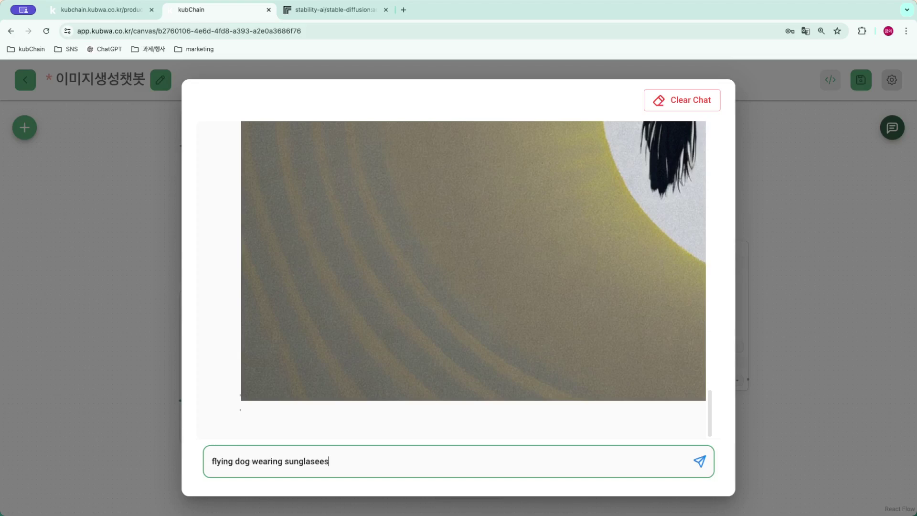
key(Return)
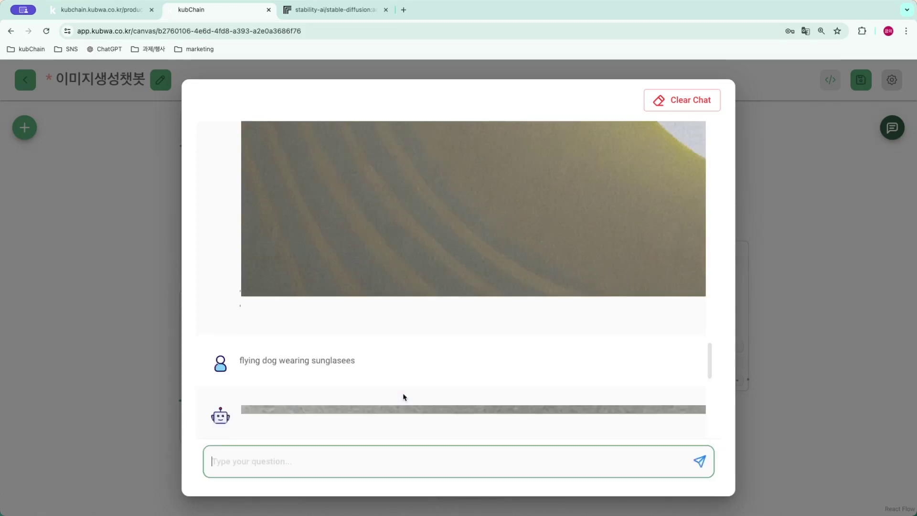
scroll(404, 397, up, 3)
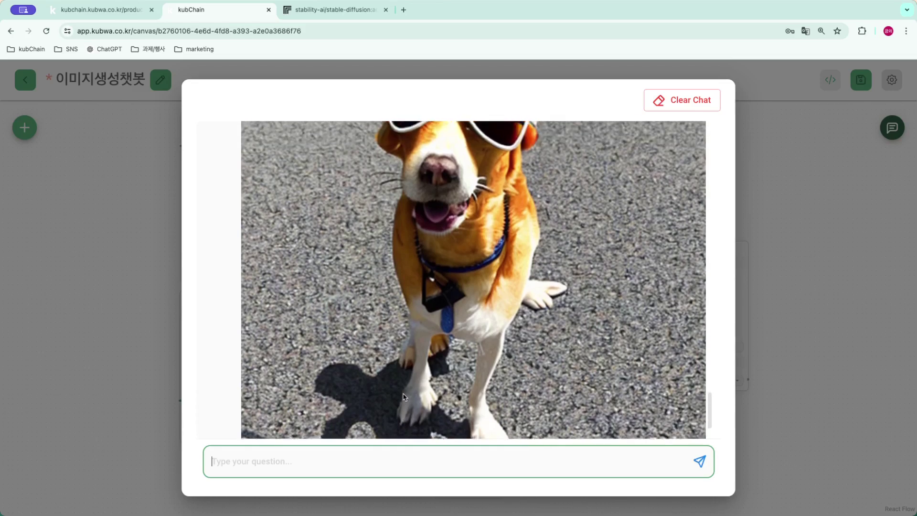
scroll(403, 397, up, 1)
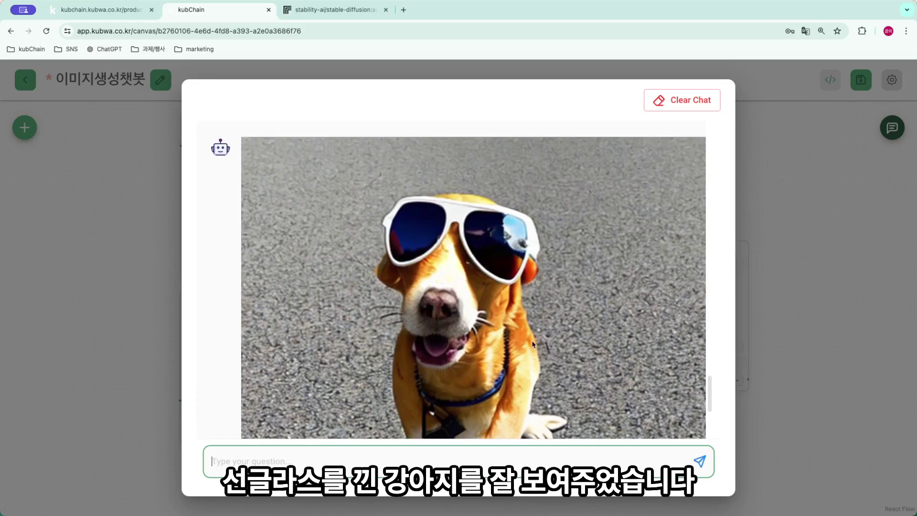
scroll(533, 344, down, 4)
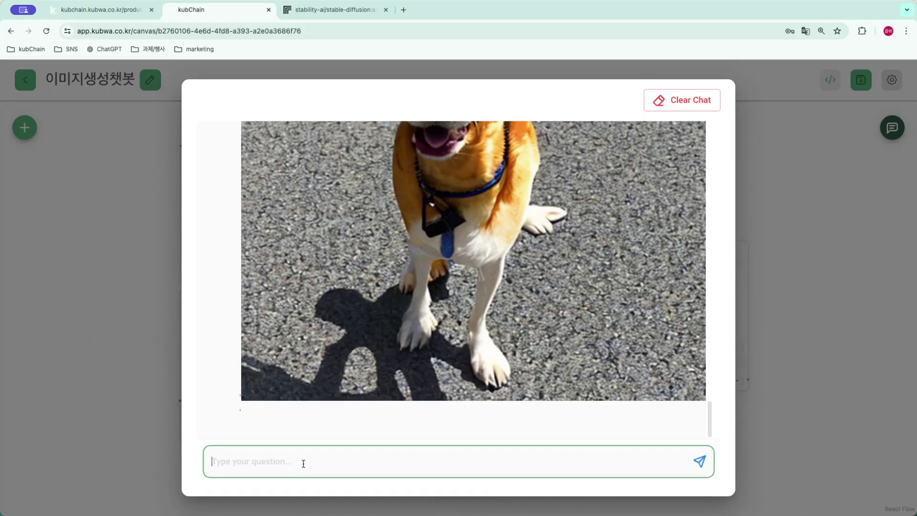
- Send the prompt "flying dog wearing sunglasses in the space" in the chat and view the returned image
text(flying dog wearing sunglass)
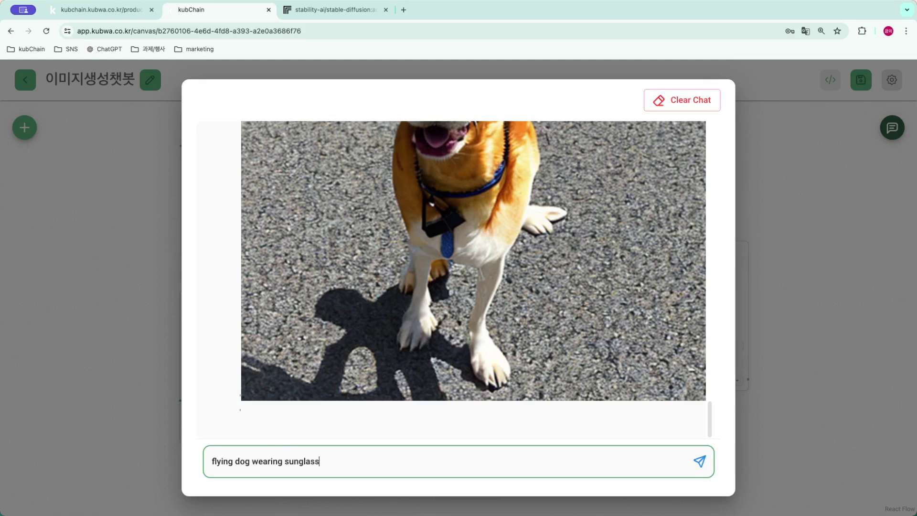
text(es in the space)
key(Return)
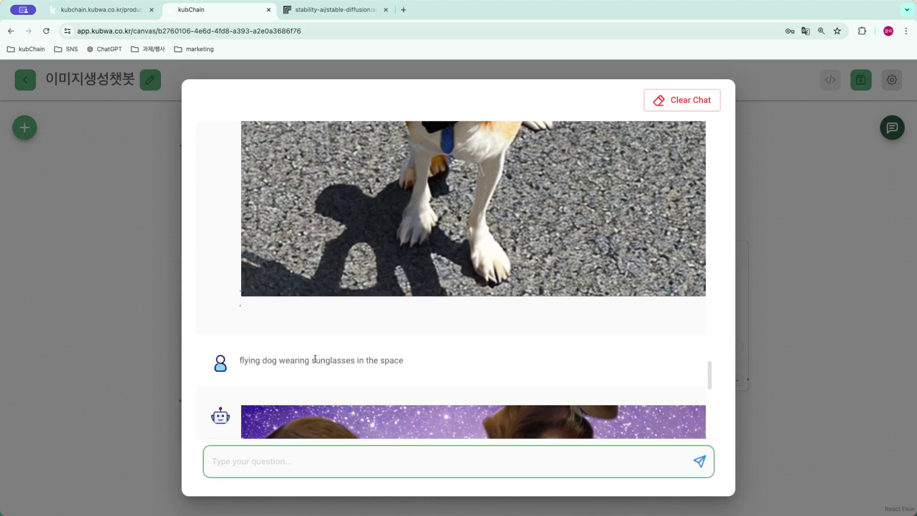
scroll(385, 328, down, 5)
scroll(386, 330, down, 5)
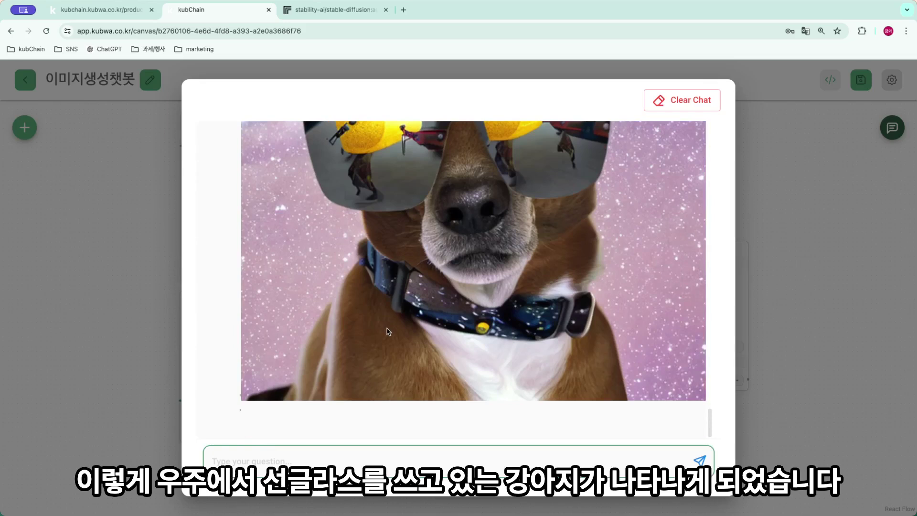
scroll(389, 334, up, 2)
scroll(390, 338, up, 1)
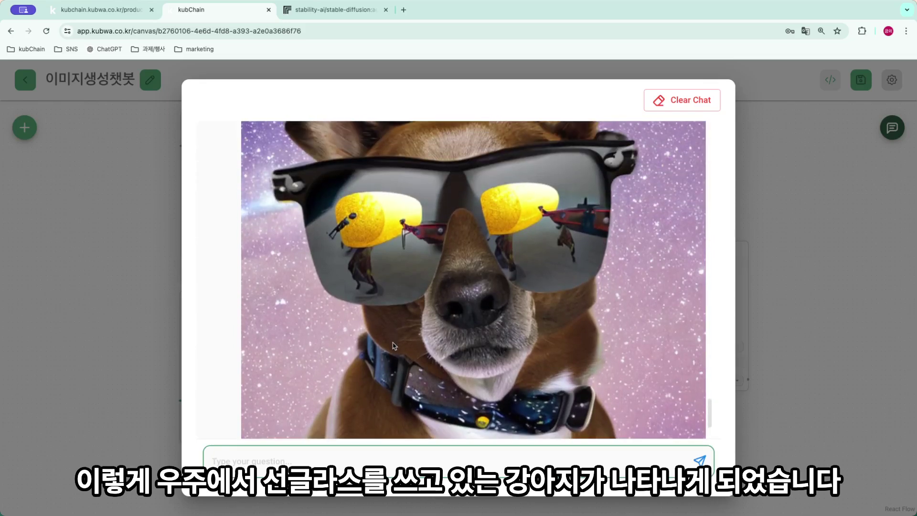
scroll(394, 345, down, 1)
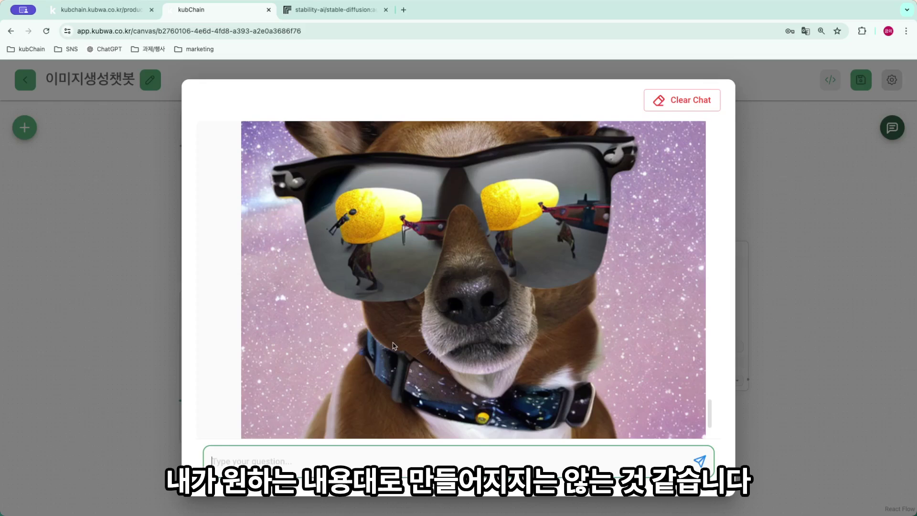
scroll(395, 346, down, 3)
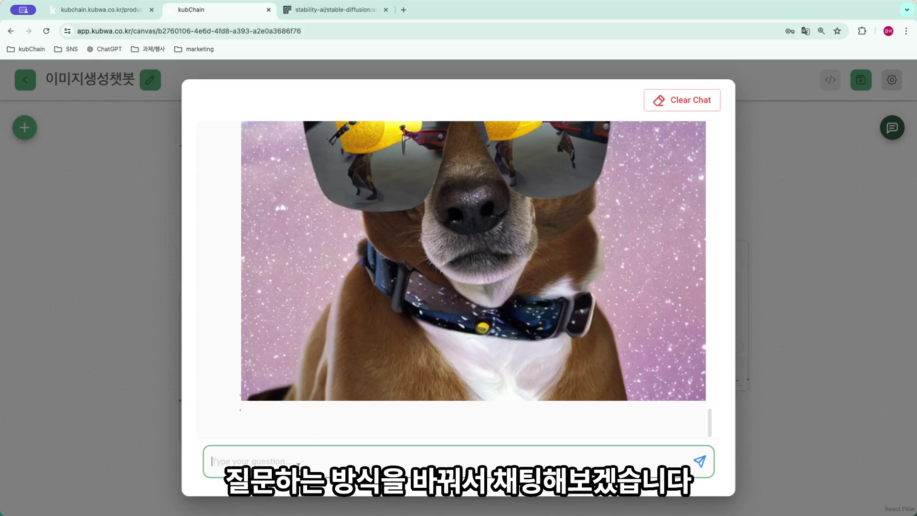
- Send "you are a ads designer. you make the creative concept art for ads of dog's sunglasses" in the chat and view the returned image
text(you are a ads designer. you)
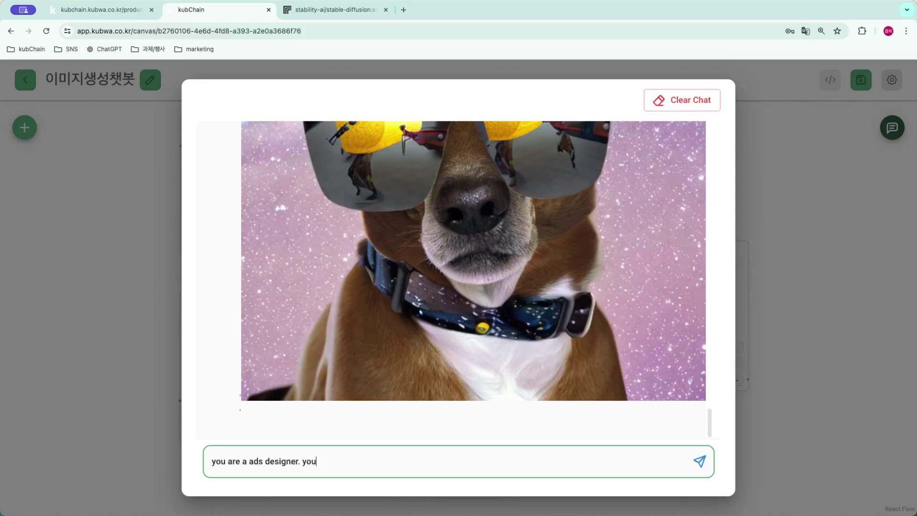
text( make the creative concept ar)
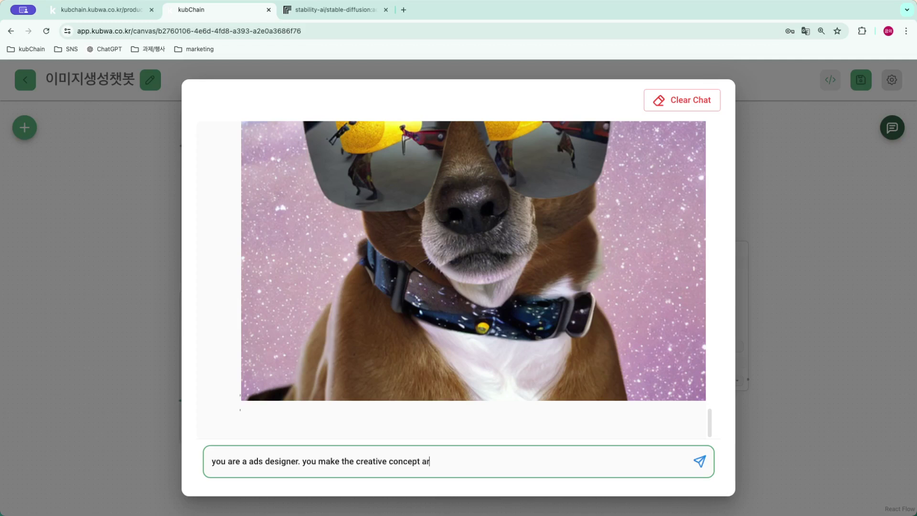
text(t for ads of dog's sumglasses)
key(Left)
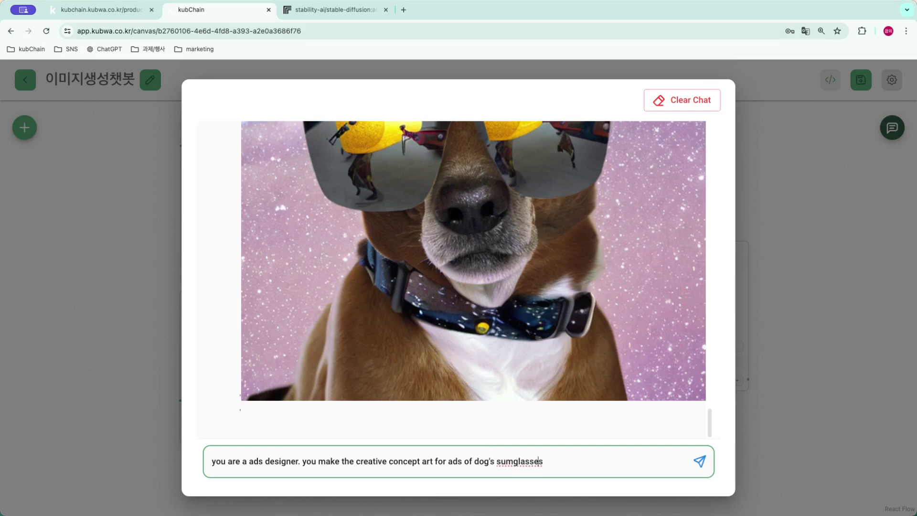
key(Left)
key(BackSpace)
text(n)
key(End)
key(Return)
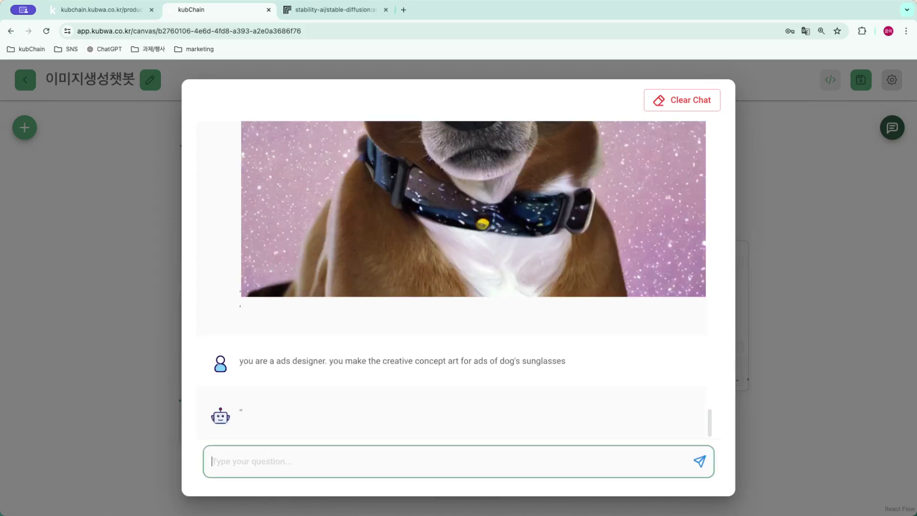
scroll(590, 364, down, 10)
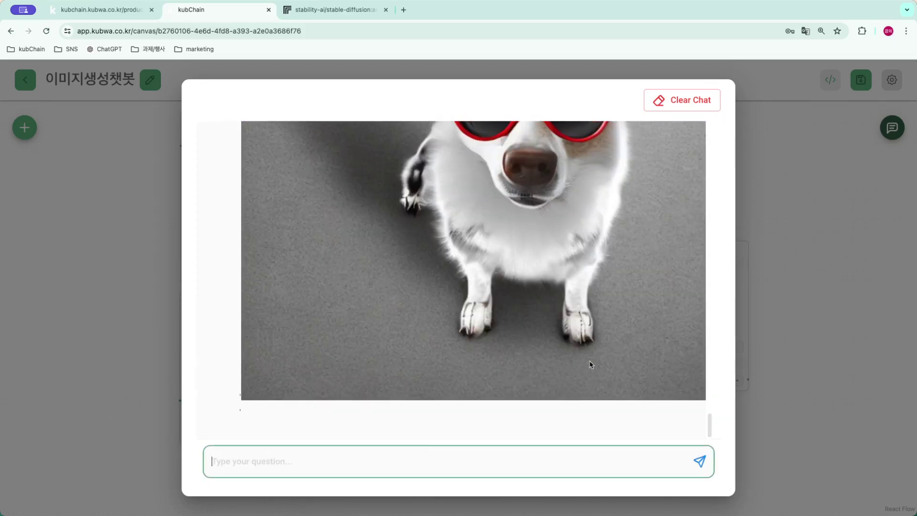
scroll(590, 365, up, 8)
scroll(591, 364, down, 2)
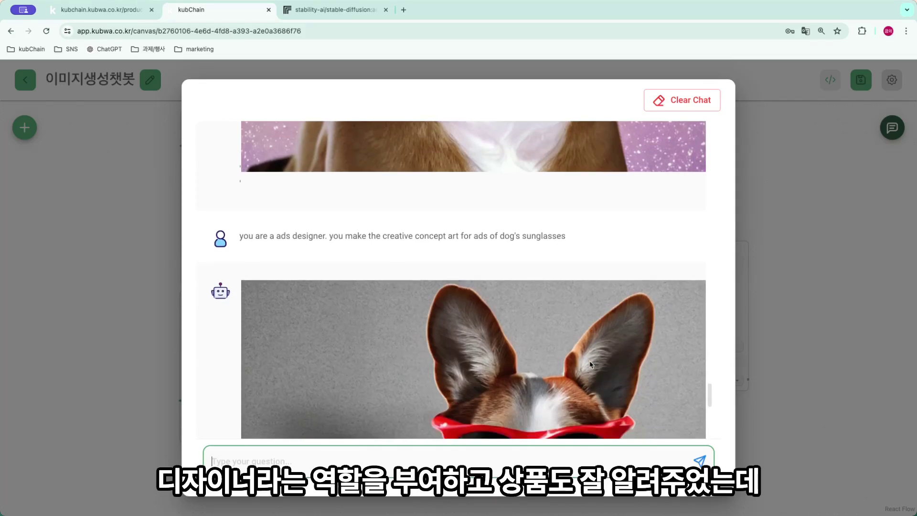
scroll(590, 365, down, 2)
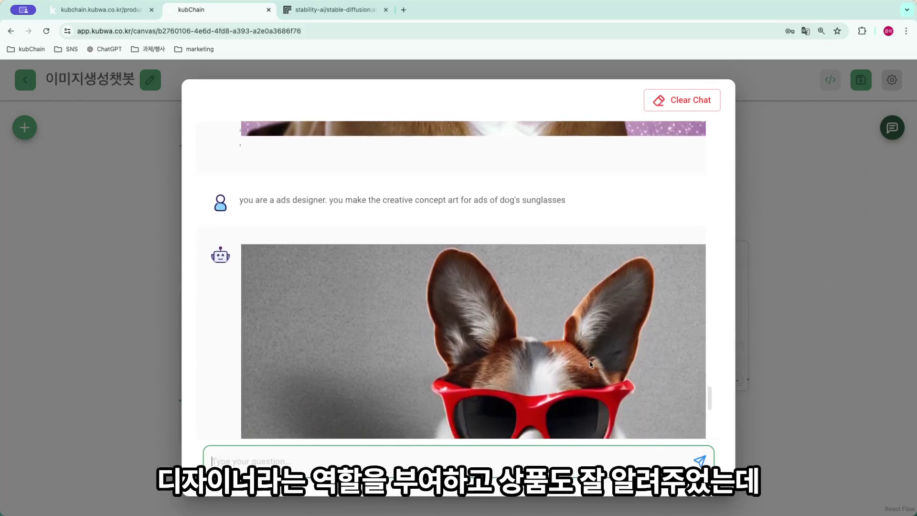
scroll(590, 365, down, 10)
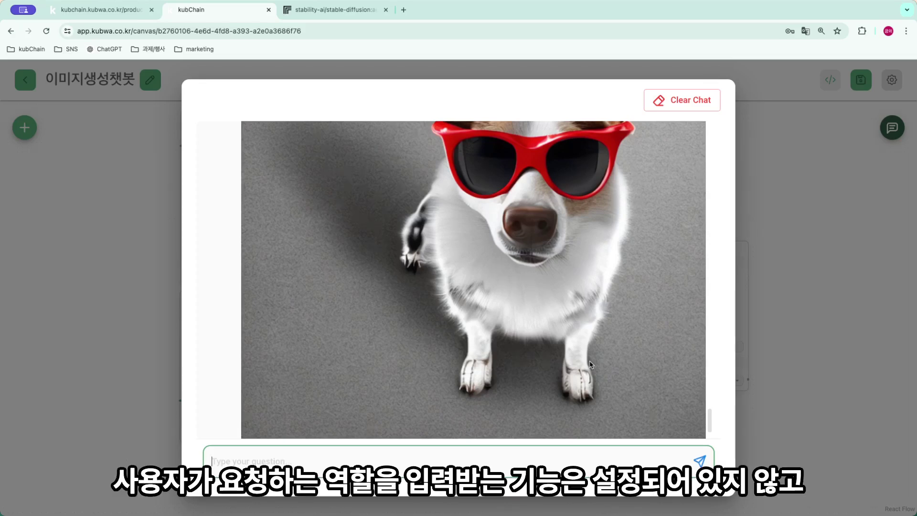
- Close the chat and examine the {prompt} variable in the image generation chain's Prompt Template
click(143, 274)
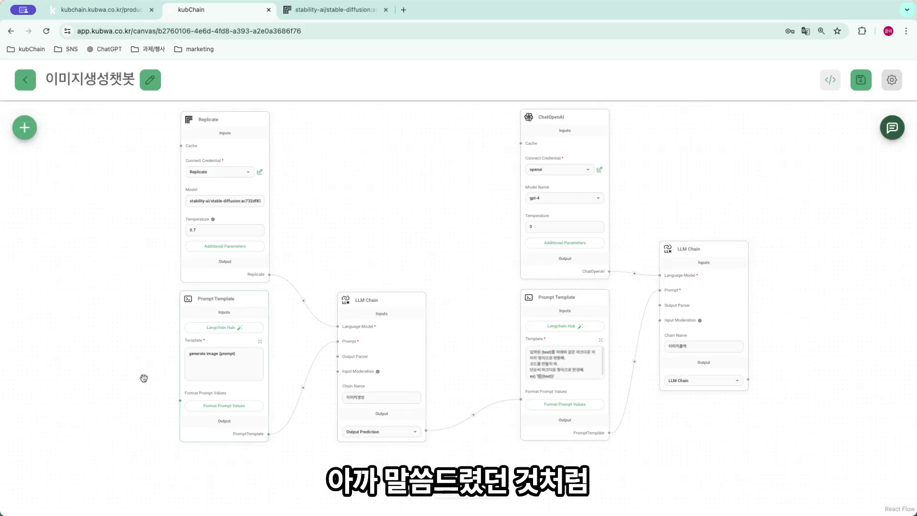
scroll(121, 371, up, 5)
click(435, 328)
double_click(396, 327)
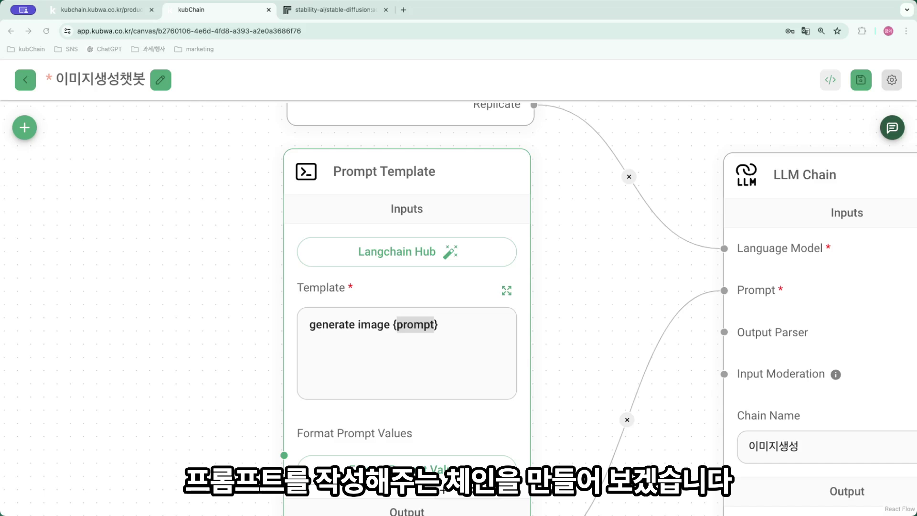
- Duplicate the ChatOpenAI node, place the copy in the free space before the Replicate node, and set its temperature to 0.9
scroll(451, 258, down, 5)
drag(451, 258, 564, 245)
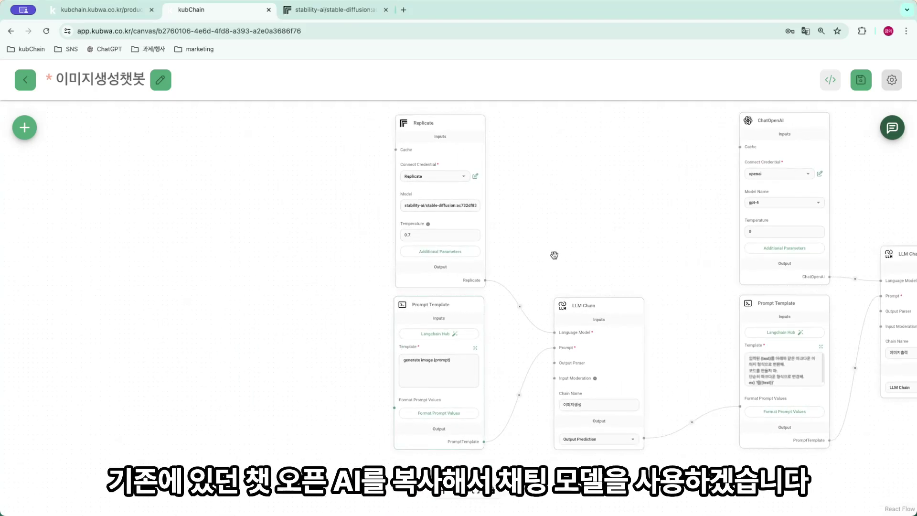
mouse_move(813, 124)
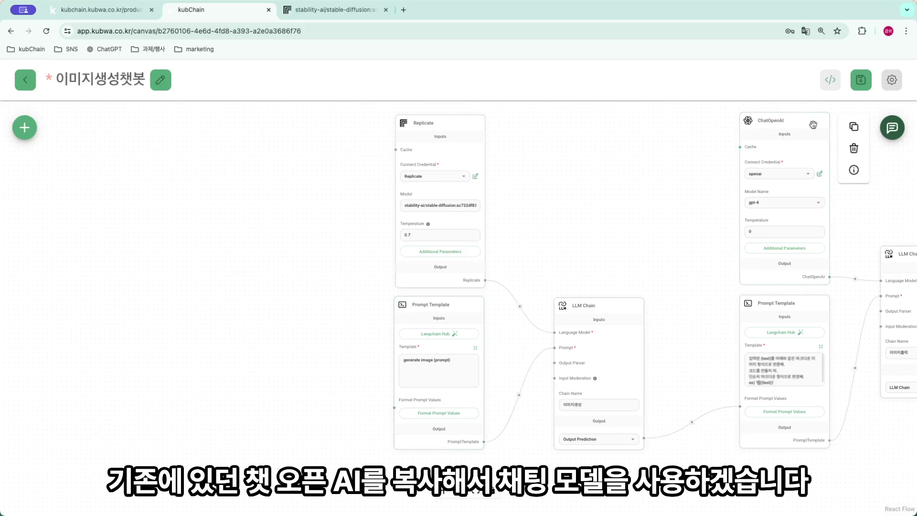
click(854, 127)
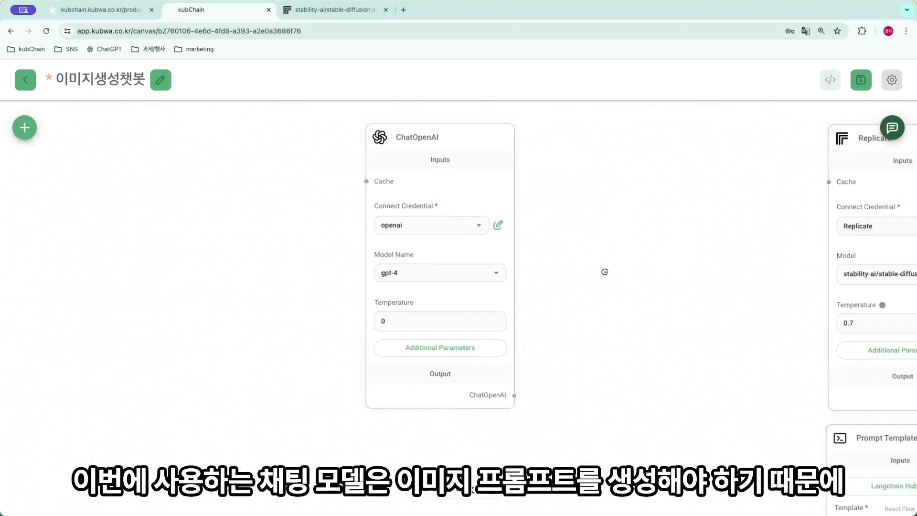
drag(605, 271, 624, 273)
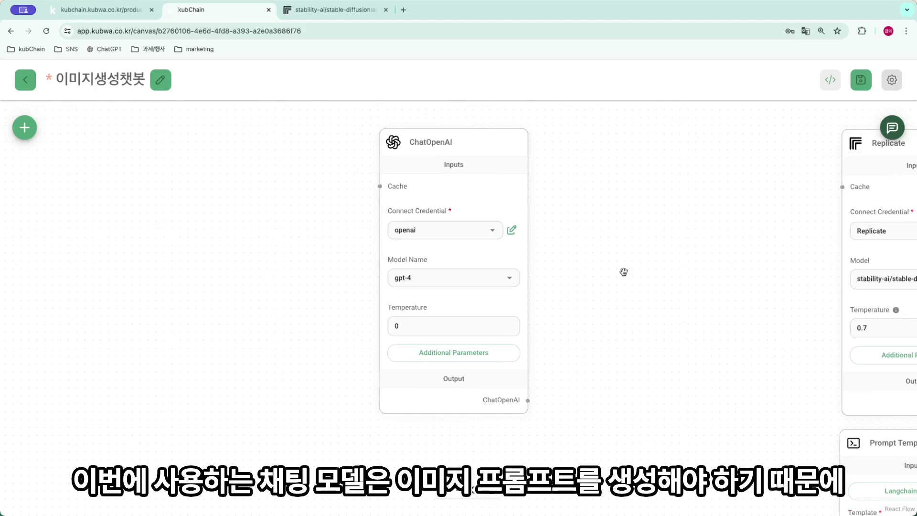
click(420, 325)
text(.9)
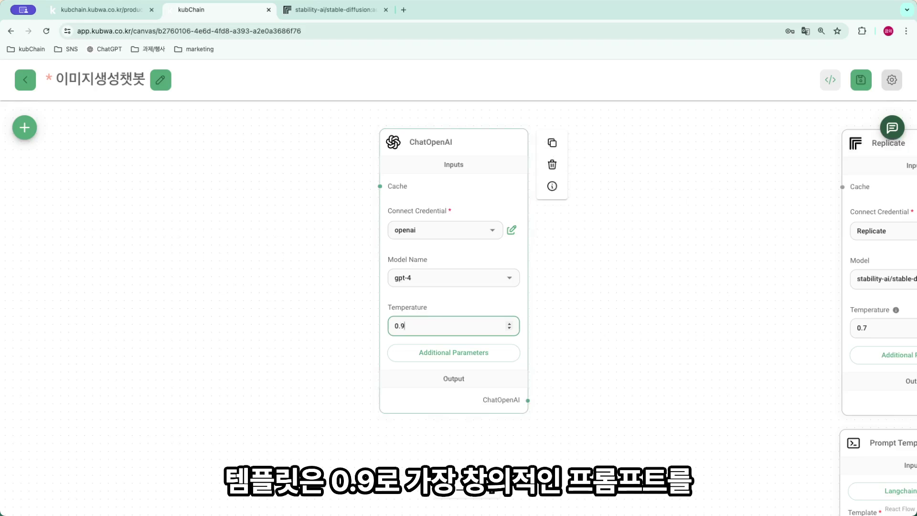
click(476, 306)
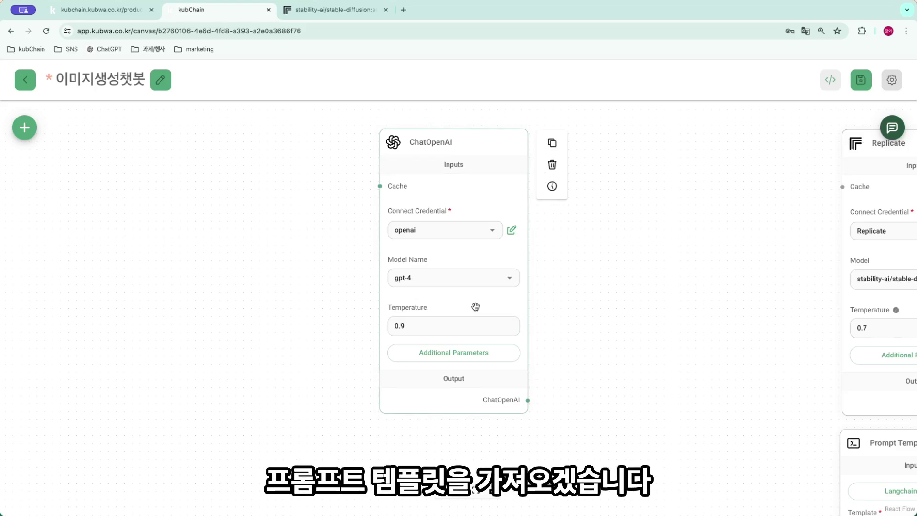
- Duplicate the "generate image {prompt}" Prompt Template node and place the copy below the new ChatOpenAI node
drag(667, 391, 628, 198)
mouse_move(898, 266)
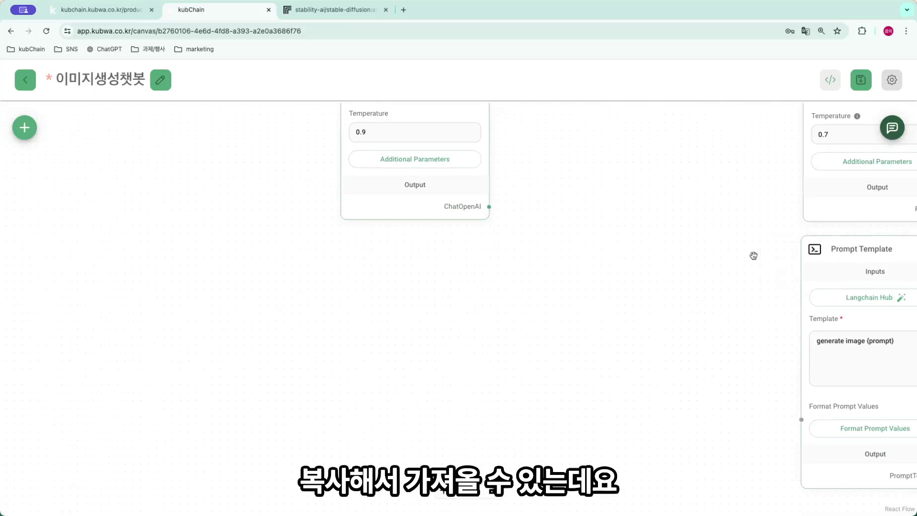
click(778, 253)
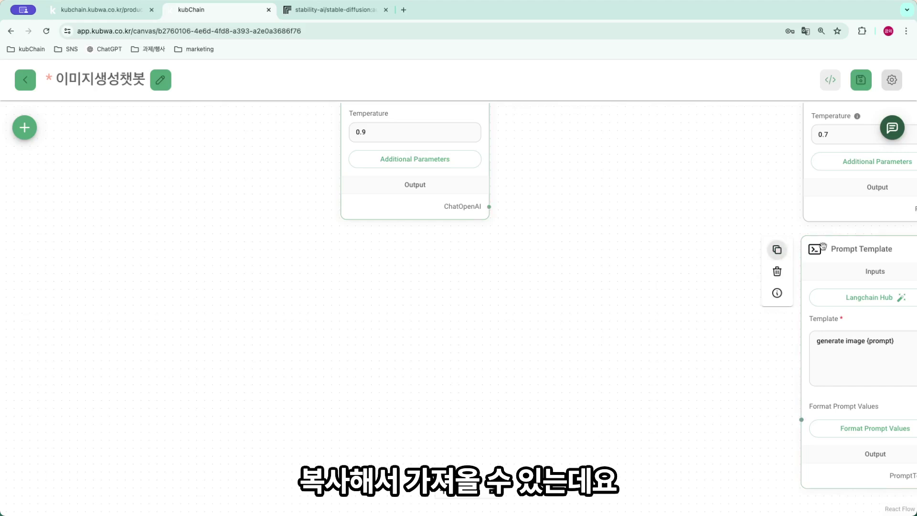
drag(768, 230, 201, 197)
drag(387, 309, 633, 236)
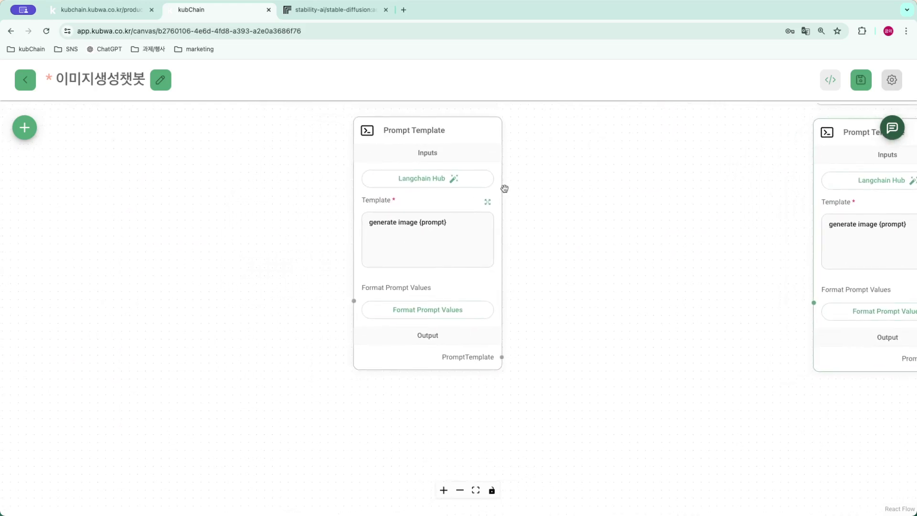
- Replace the copied Prompt Template's text with the role line "너는 유능한 광고 디자이너야." in the expanded template editor
mouse_move(432, 154)
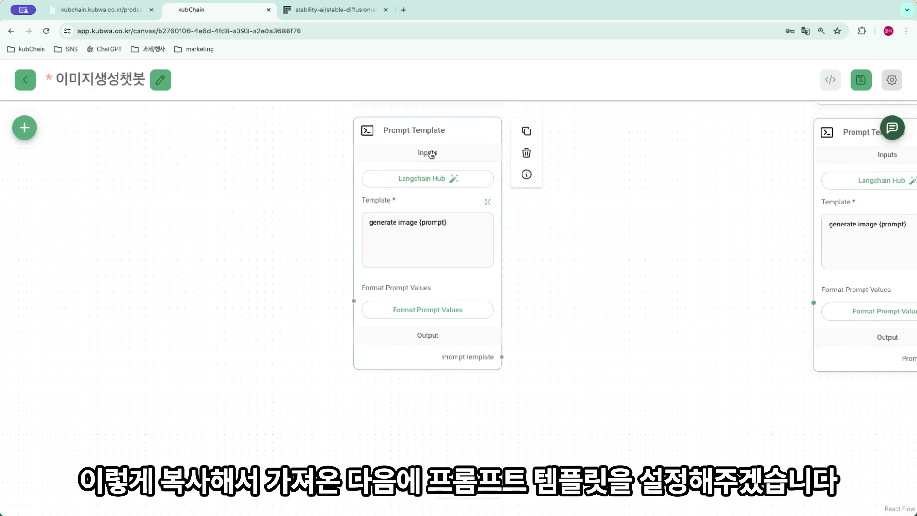
click(487, 201)
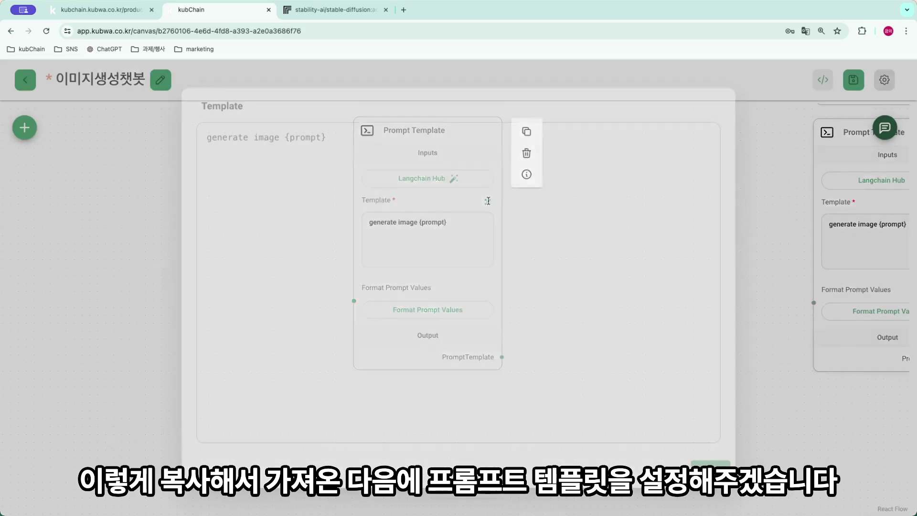
drag(338, 140, 202, 144)
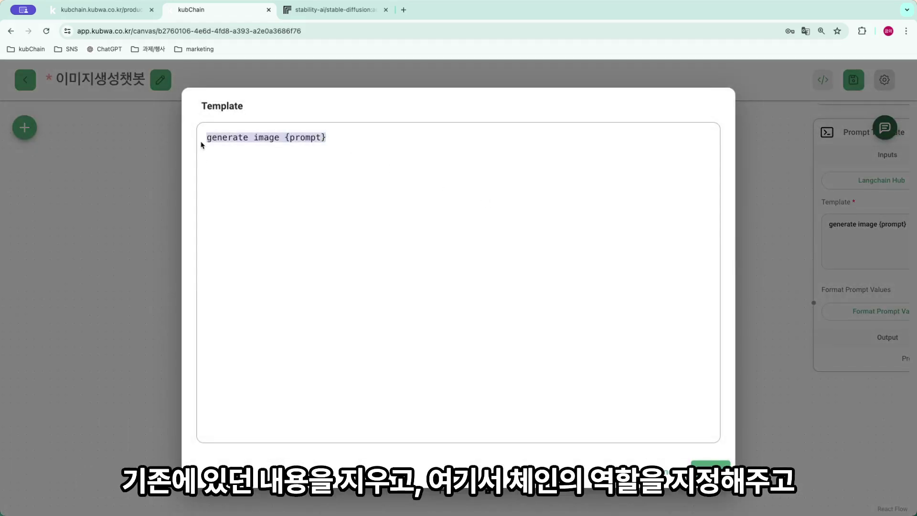
key(BackSpace)
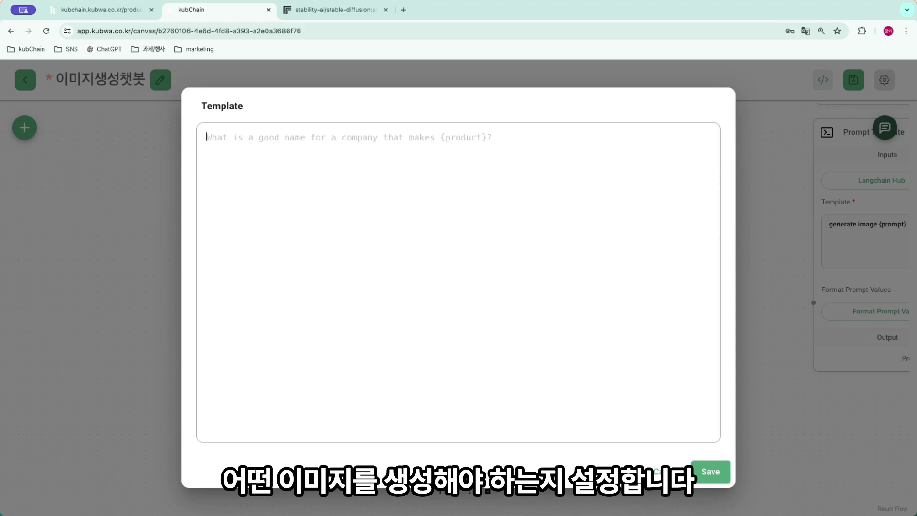
text(너는 유능한 광)
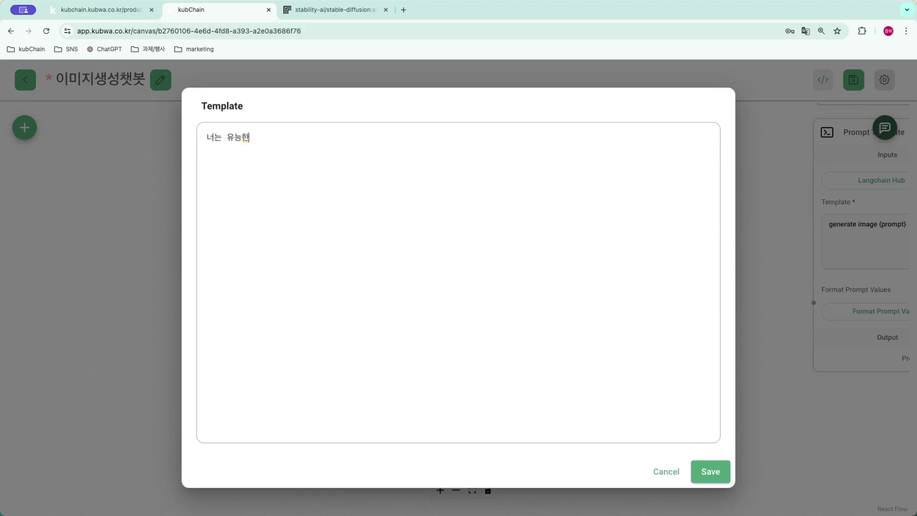
text(고 디자이니)
text(야.)
key(Return)
- Add the lines "광고하고자 하는 상품과 메인 색상 또는 분위기에 맞는 내용으로 컨셉아트를 그리기 위한 prompt를 생성해줘." and "{user}" to the template and save it
text(광고하고자 하는 상)
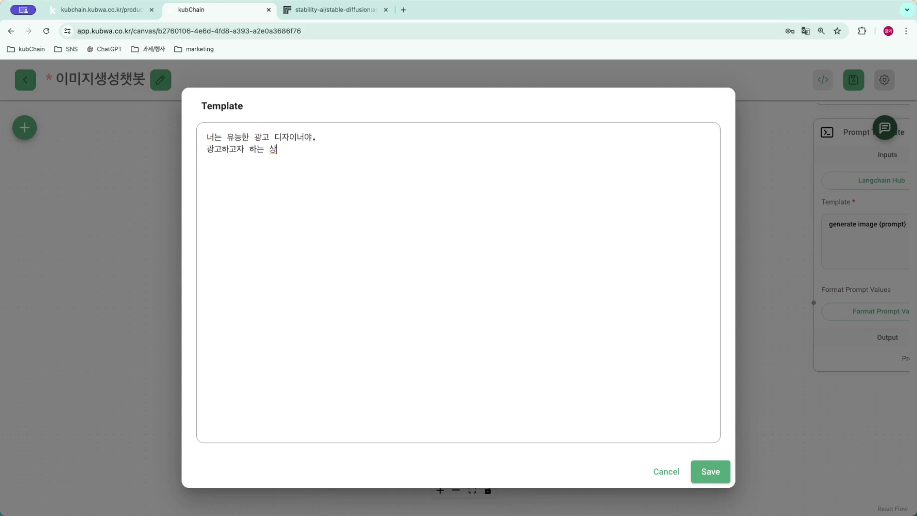
text(품과 메인 색새)
text( 또는 분위기에 맞늬)
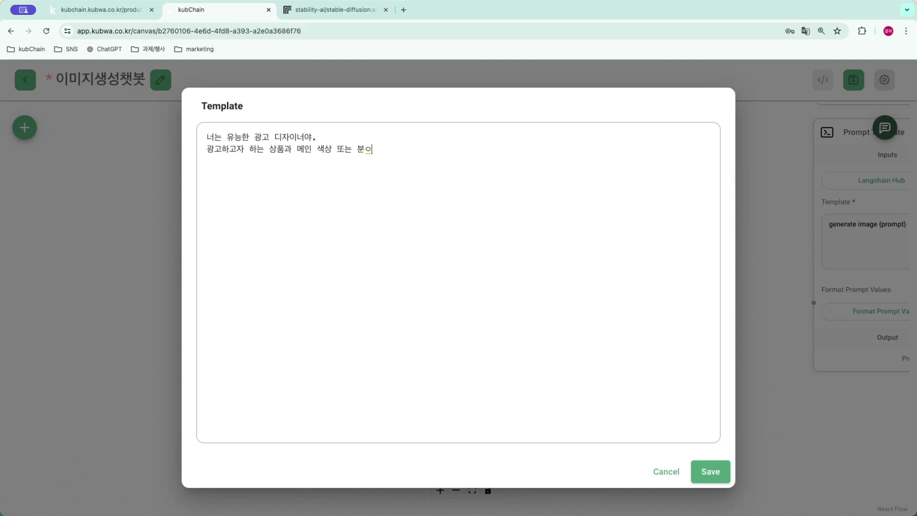
text( 내용으로 컨셉을)
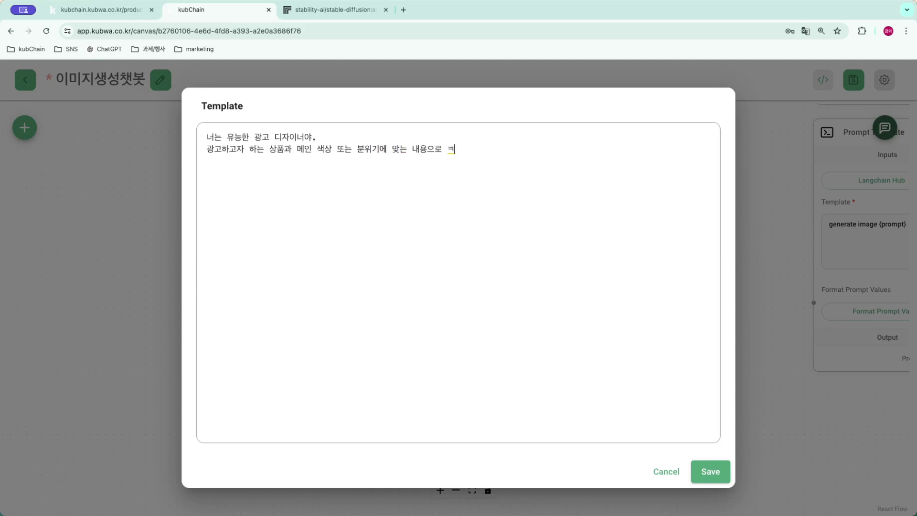
text(트를 그리기 위한 )
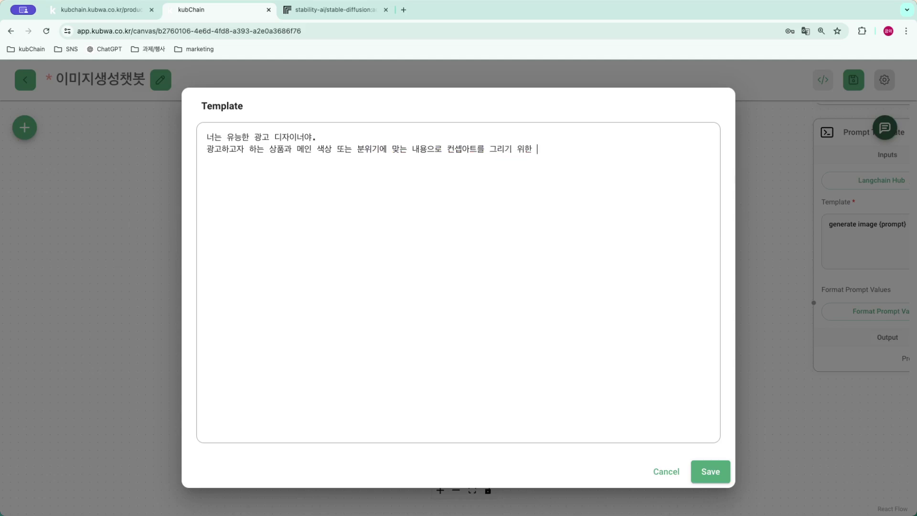
text(prompt)
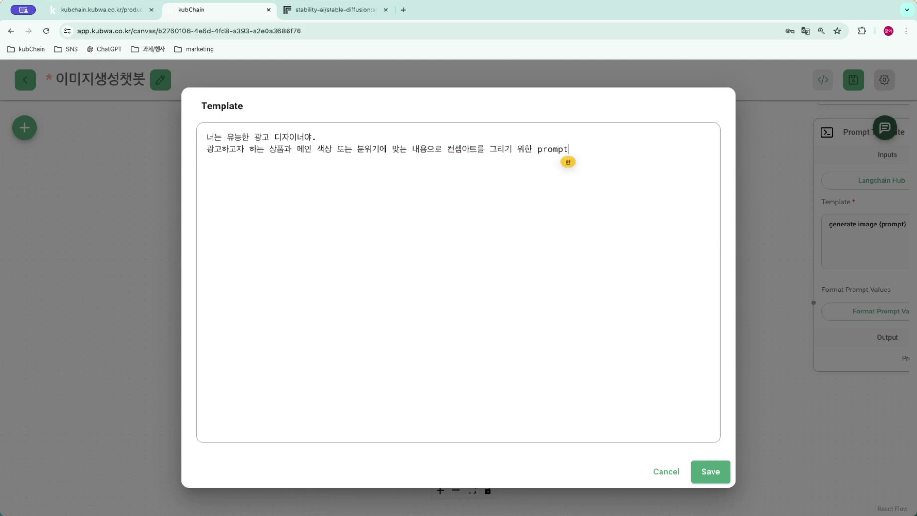
text(를 생성해줘.)
key(Return)
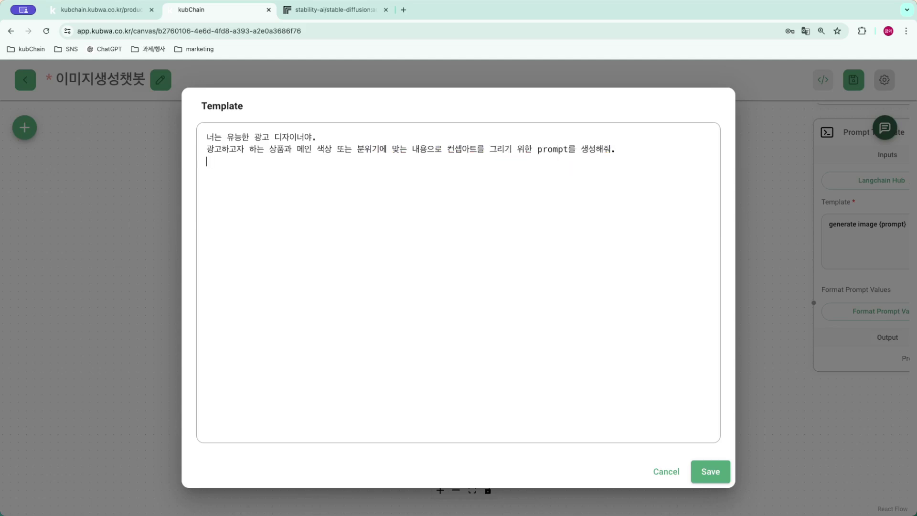
text({user)
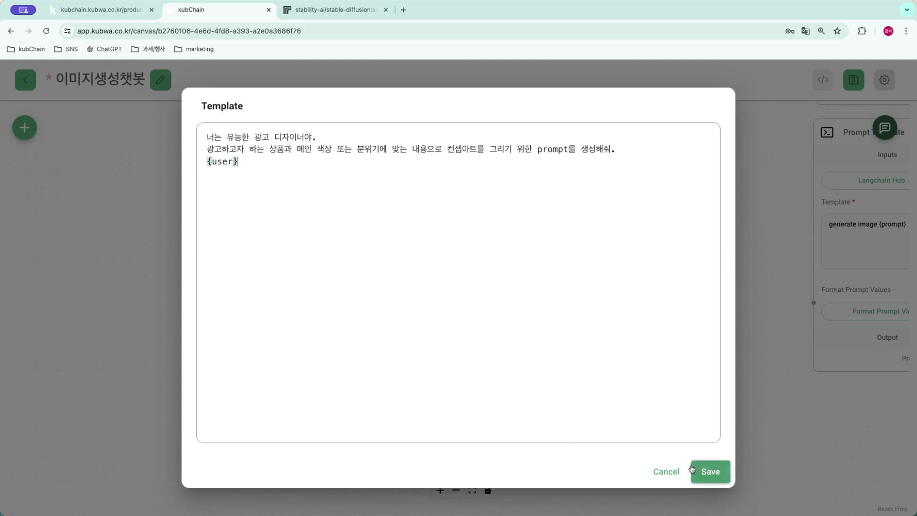
click(706, 471)
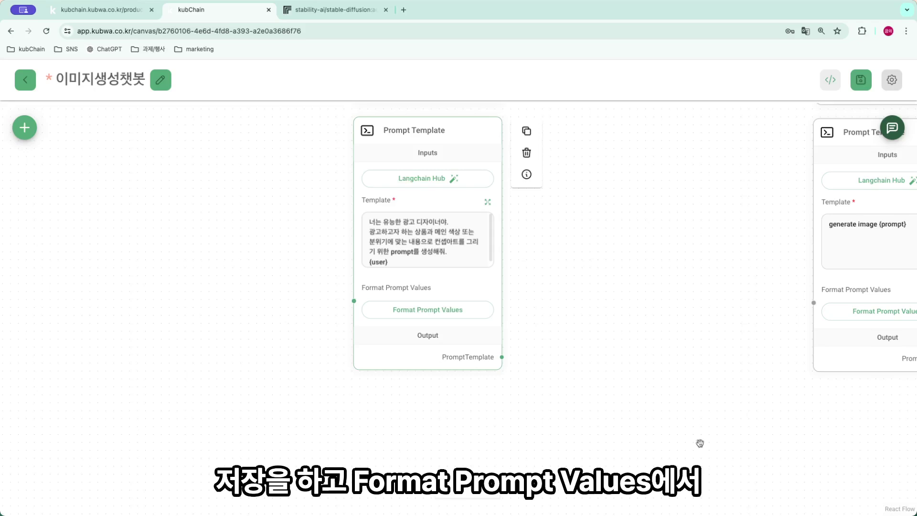
- In the new template's format prompt values, delete the prompt key and add a user key mapped to the question variable
click(450, 315)
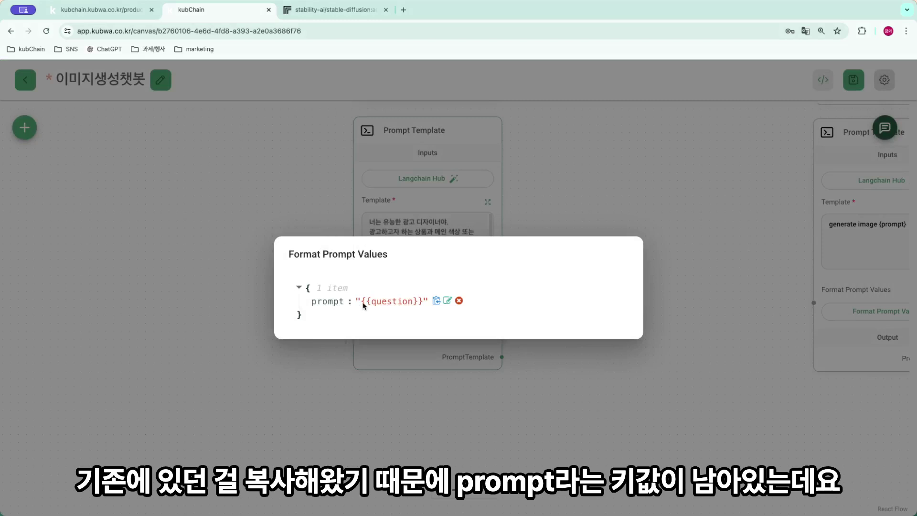
click(459, 300)
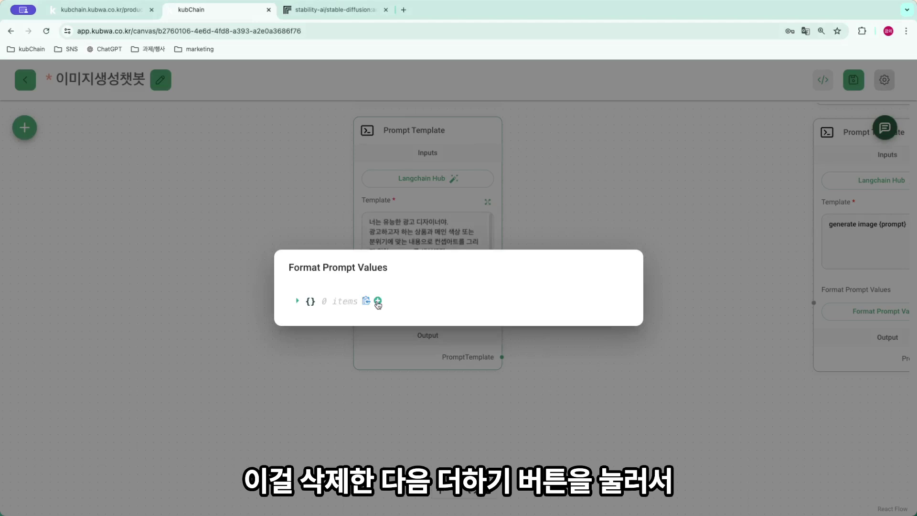
click(378, 301)
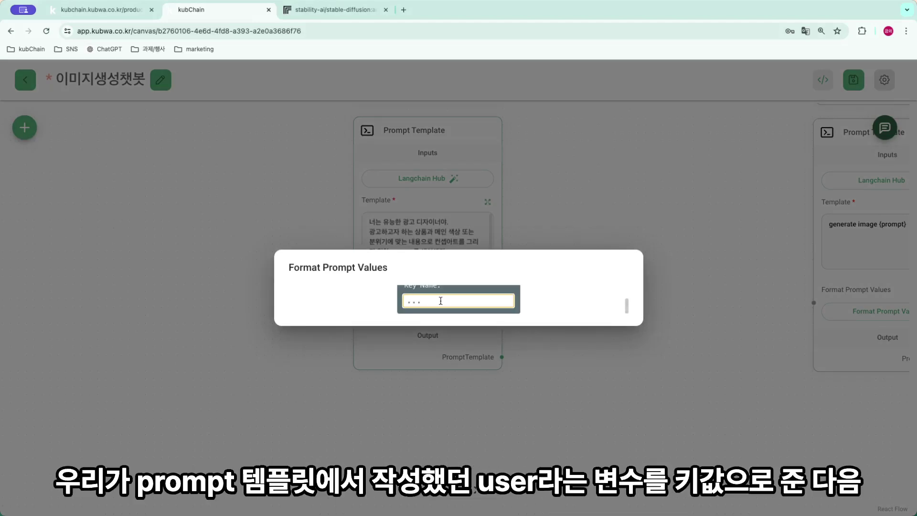
text(user)
key(Return)
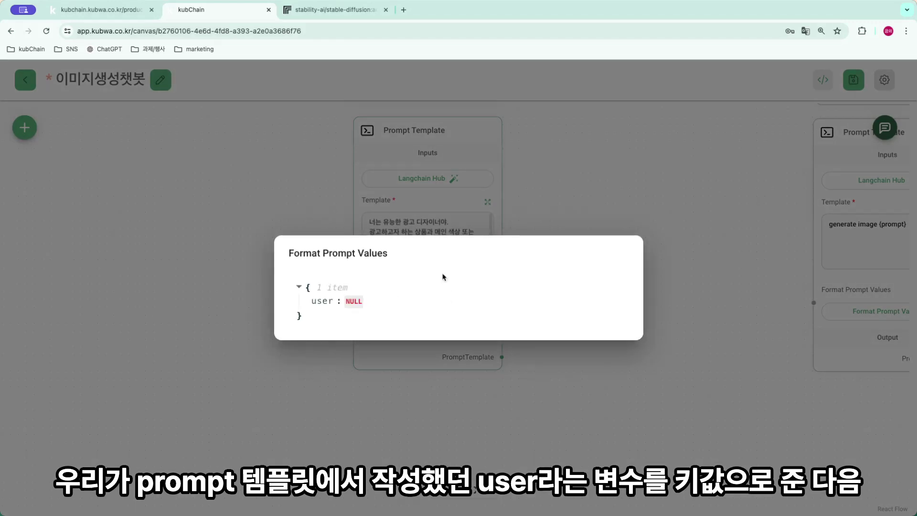
click(382, 300)
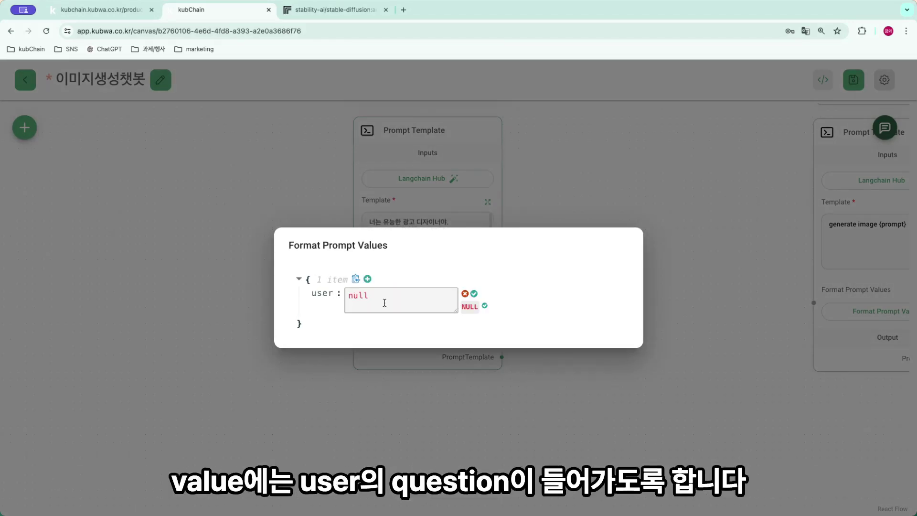
click(382, 301)
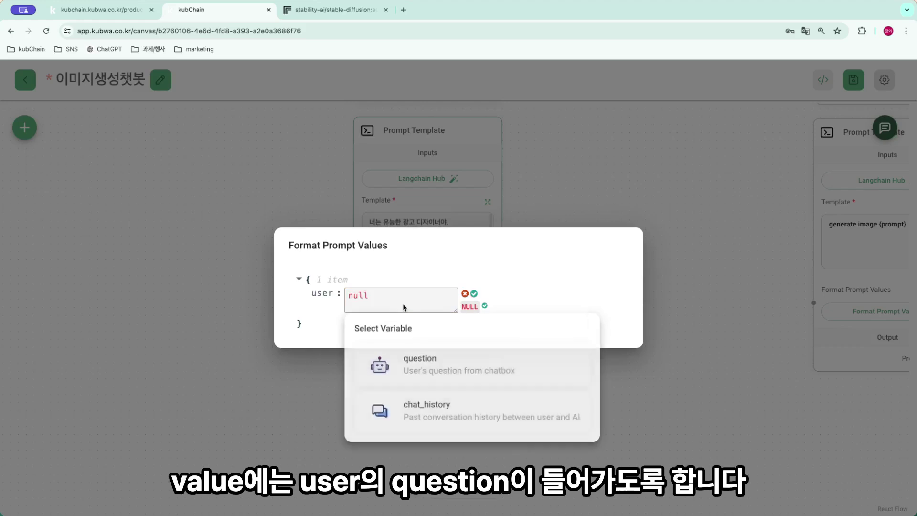
click(454, 371)
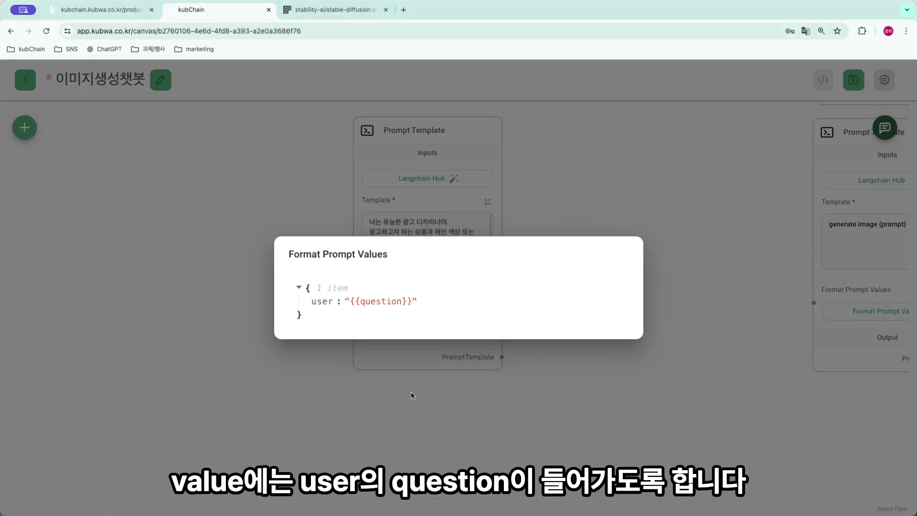
click(416, 406)
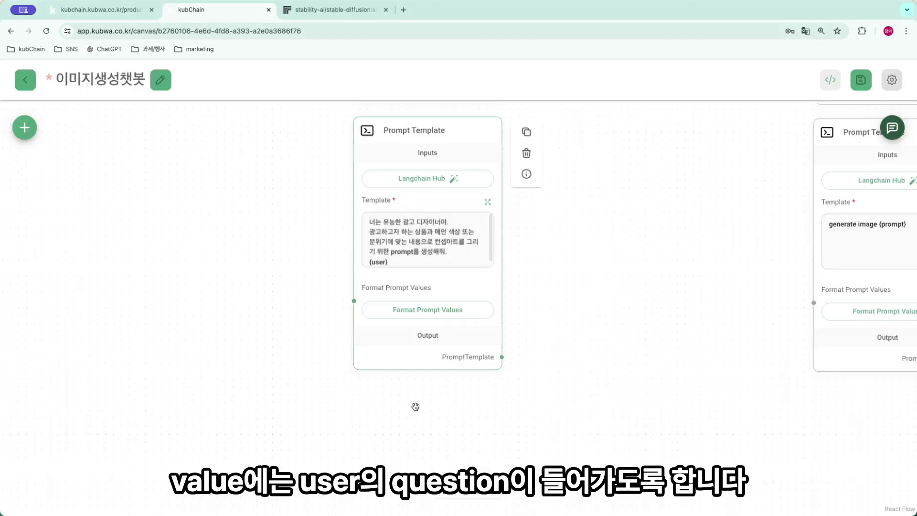
- Add an LLM Chain node beside the new nodes and connect the copied ChatOpenAI and Prompt Template to its Language Model and Prompt inputs
drag(626, 227, 561, 344)
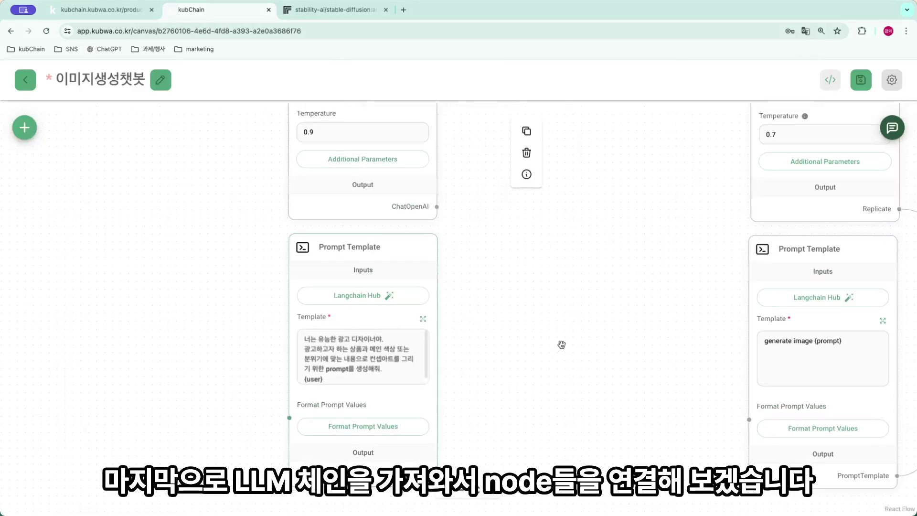
click(23, 128)
scroll(127, 364, down, 4)
drag(127, 442, 590, 191)
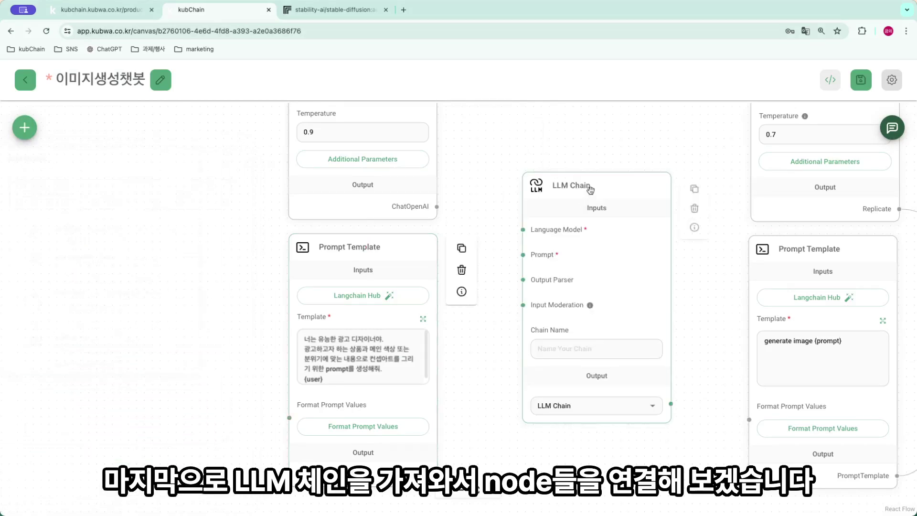
drag(523, 230, 436, 207)
drag(523, 255, 437, 473)
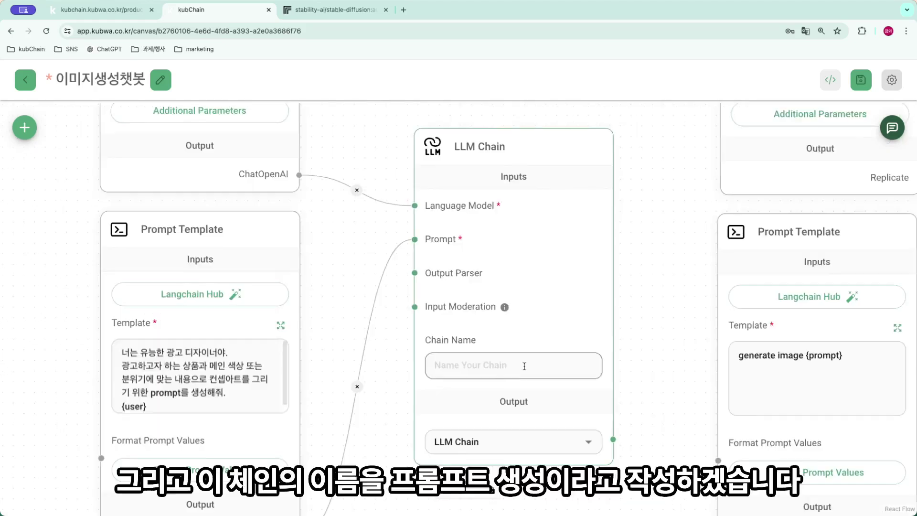
- Name the new LLM Chain "프롬프트 생성"
click(526, 366)
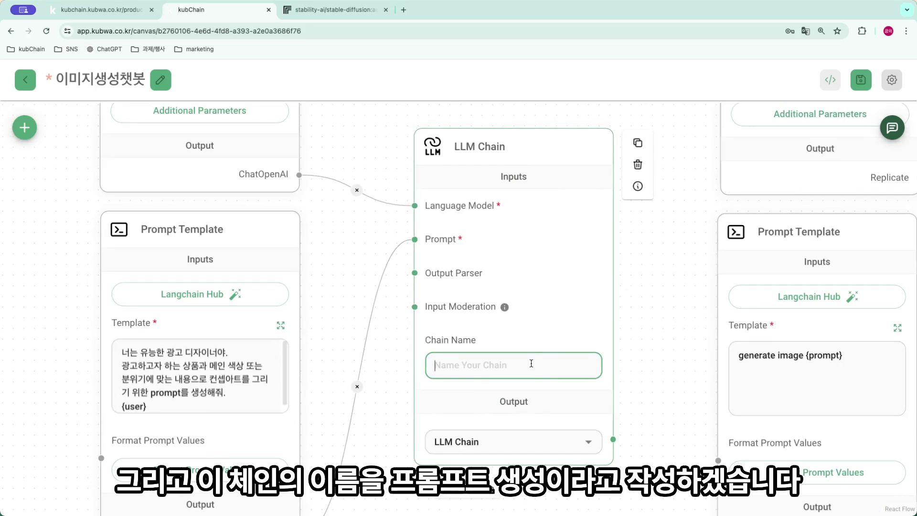
text(프롬ㅍ)
text(프트 생성)
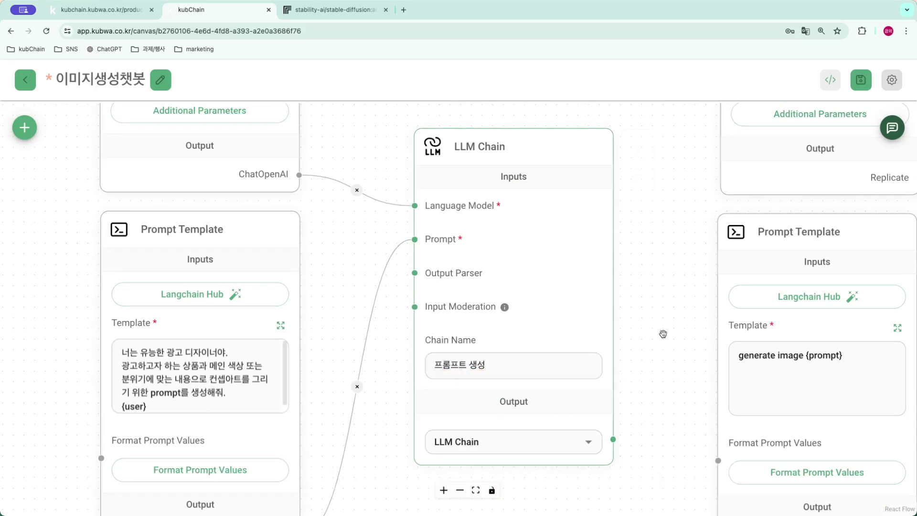
- Disconnect all links of the 이미지생성 and 이미지출력 chains so only the 프롬프트 생성 chain stays wired
click(476, 491)
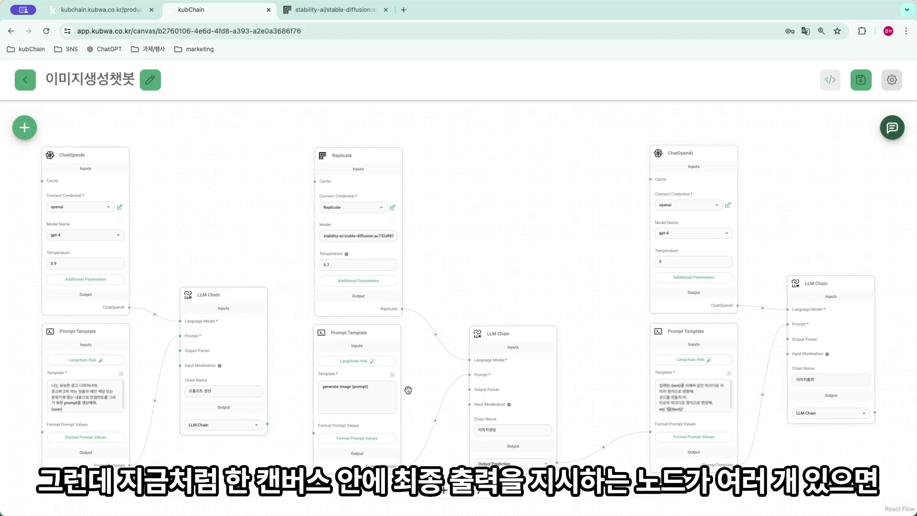
mouse_move(823, 276)
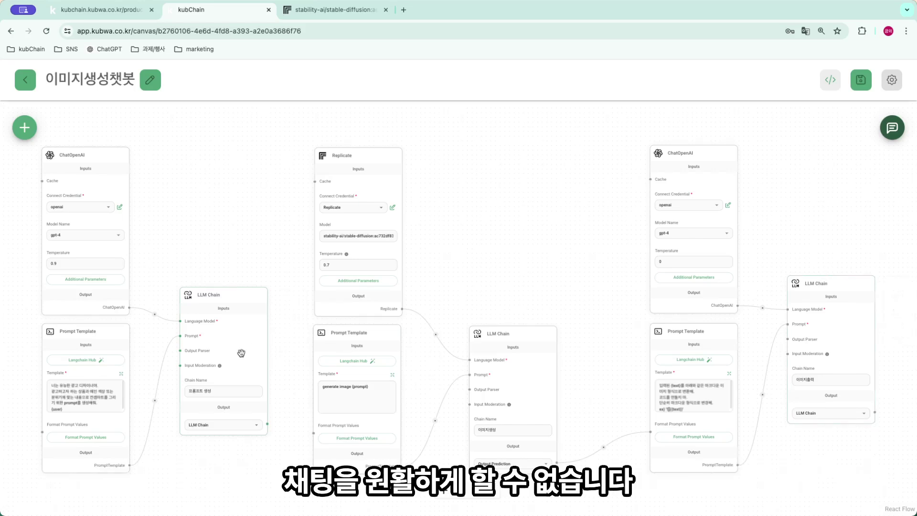
mouse_move(220, 405)
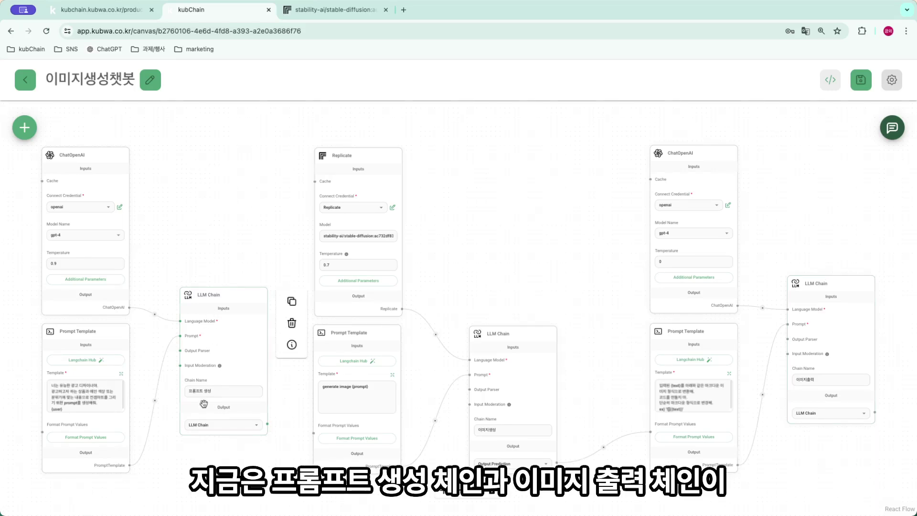
mouse_move(838, 300)
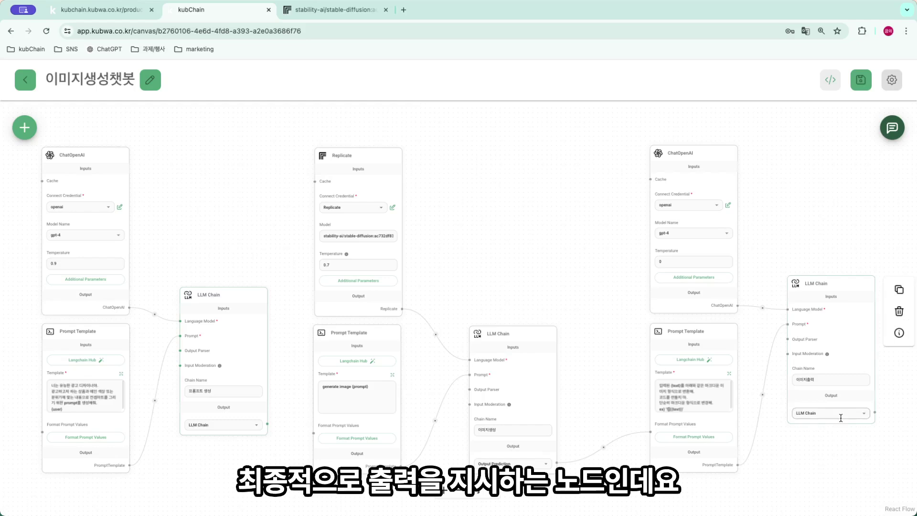
click(763, 310)
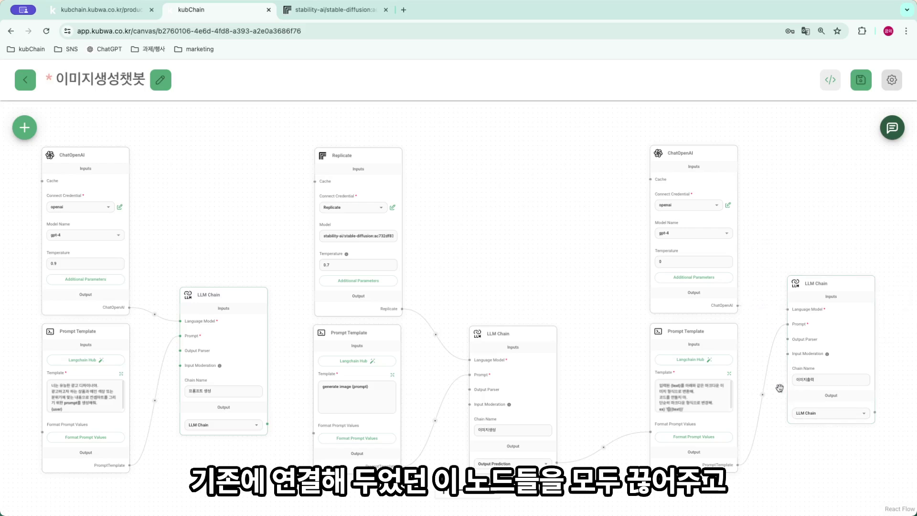
click(762, 395)
click(603, 448)
click(436, 336)
click(435, 420)
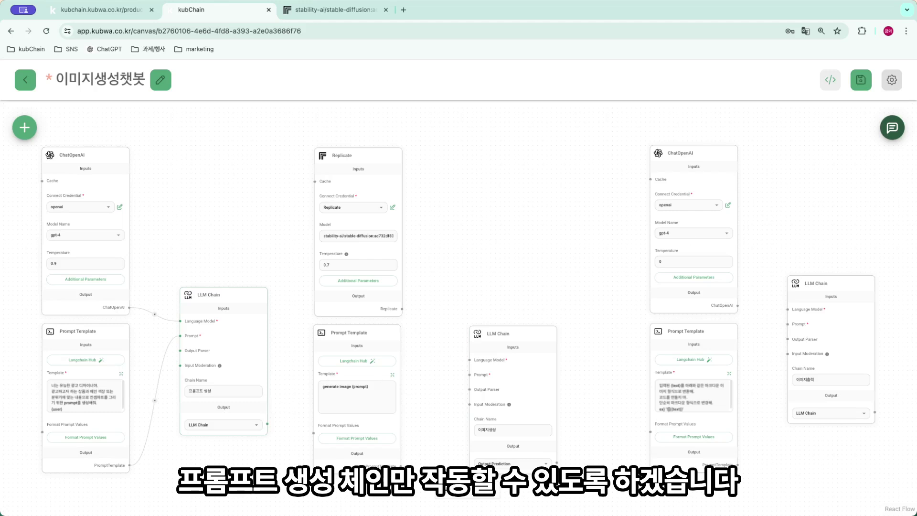
- Save the chatflow and clear the existing chat history
click(860, 80)
click(893, 127)
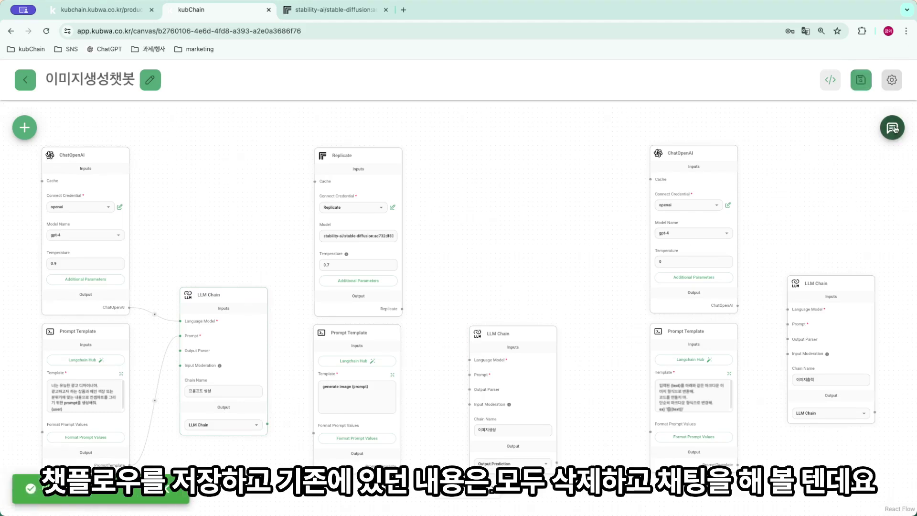
click(845, 132)
click(570, 317)
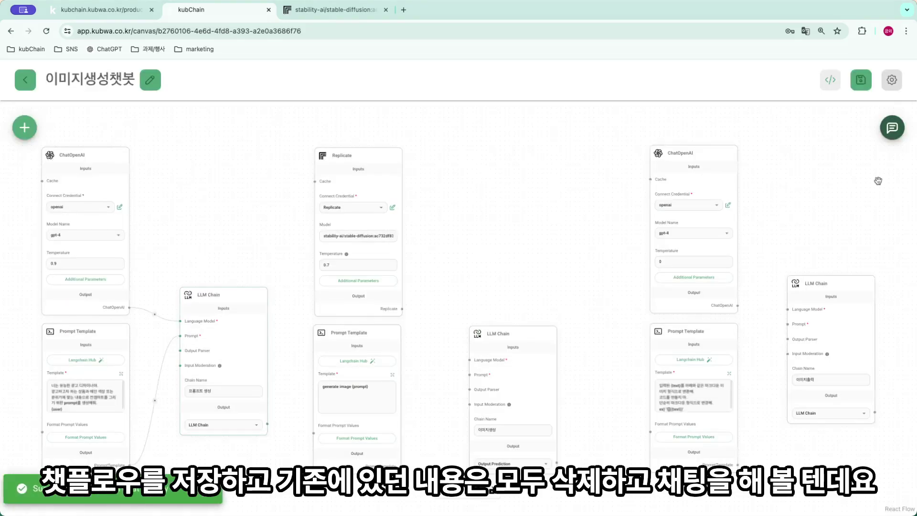
- Send "샴푸, 노란색" in the expanded chat, review the generated ad prompt, and close the chat
click(893, 128)
click(818, 128)
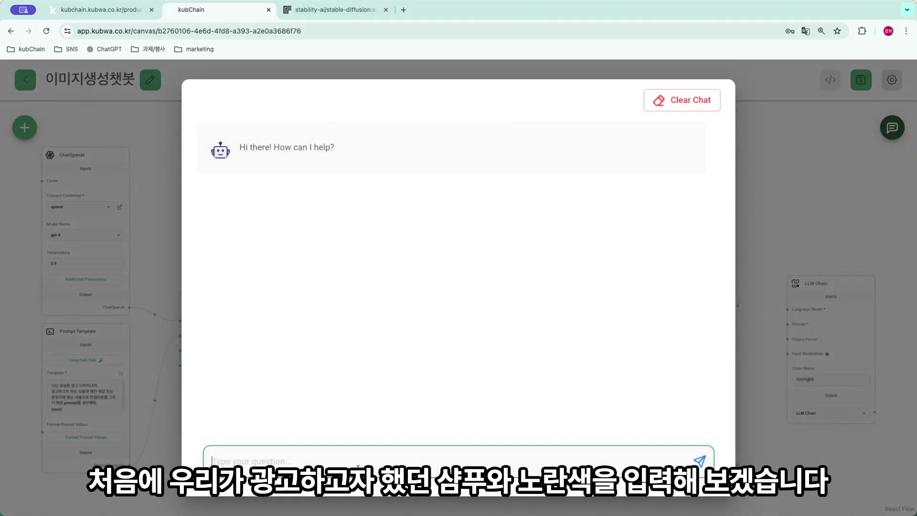
text(샴푸, 노란색)
key(Return)
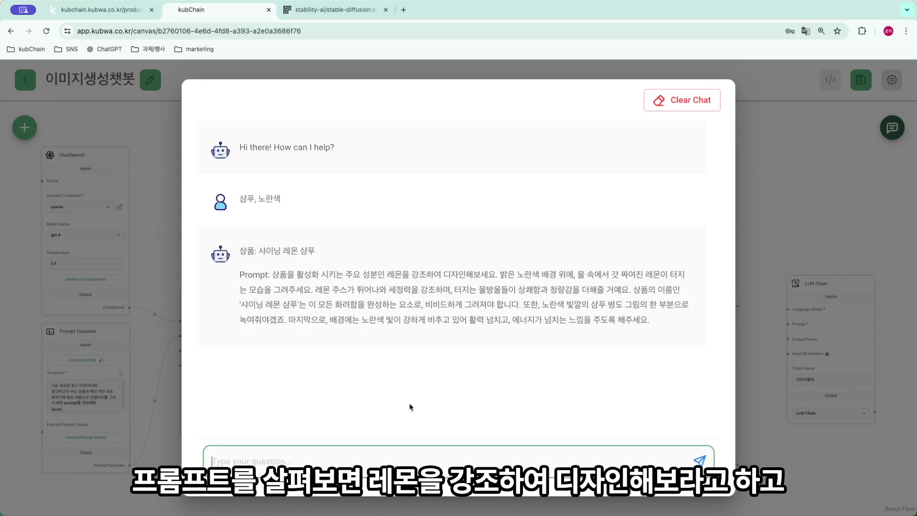
drag(388, 274, 459, 277)
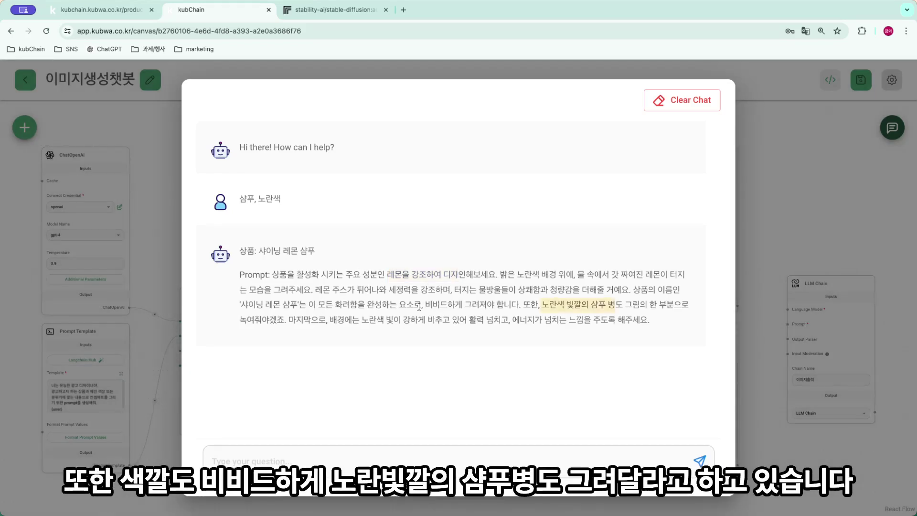
drag(415, 306, 632, 303)
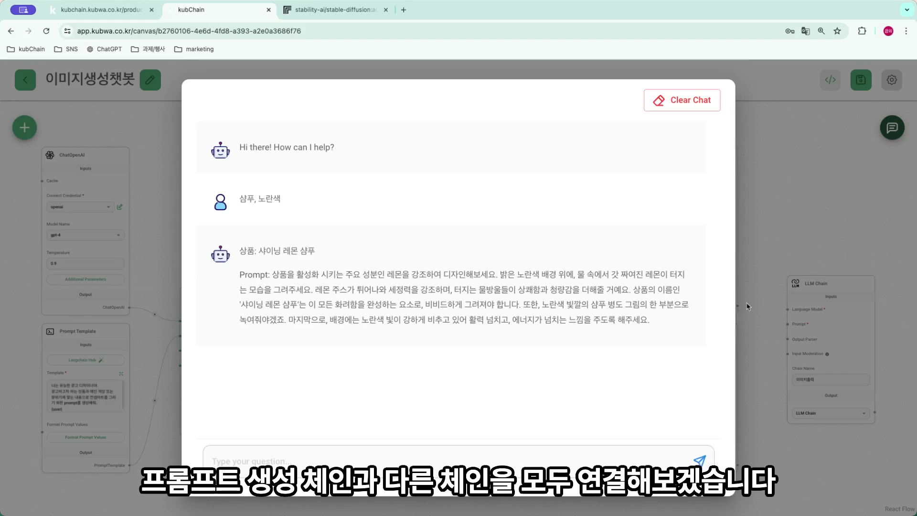
click(776, 218)
- Set the 프롬프트 생성 chain's output to Output Prediction and connect it to the "generate image {prompt}" template's Format Prompt Values
click(185, 425)
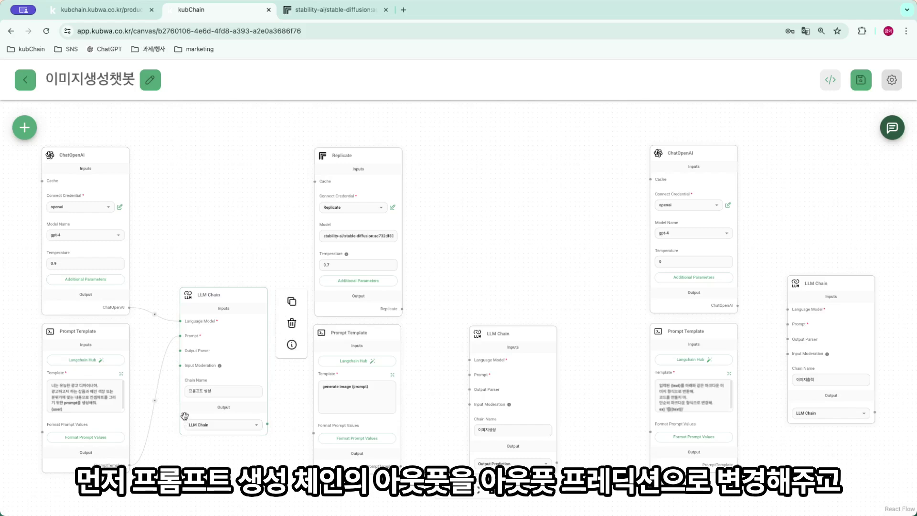
scroll(185, 425, up, 5)
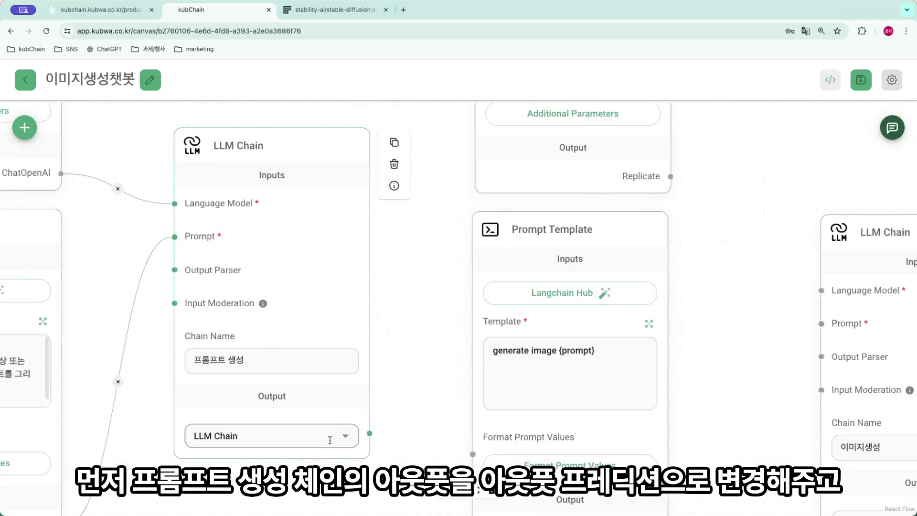
click(345, 436)
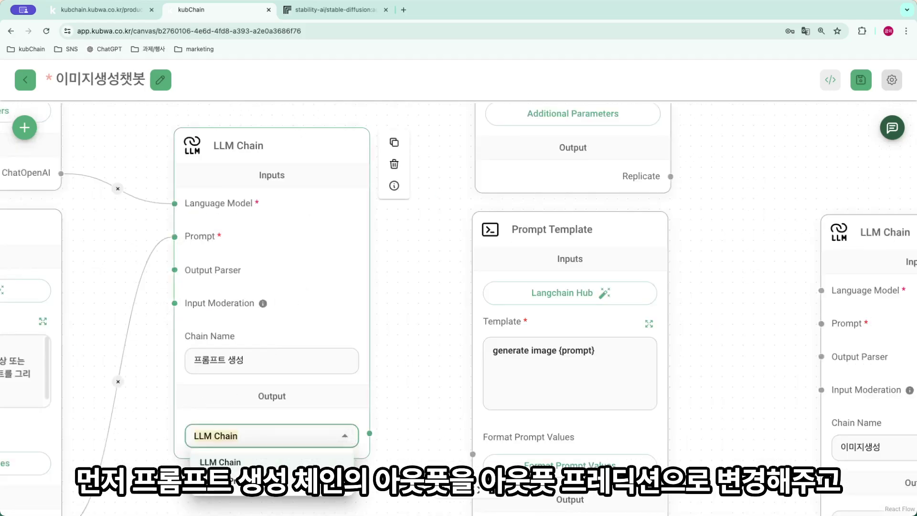
click(234, 482)
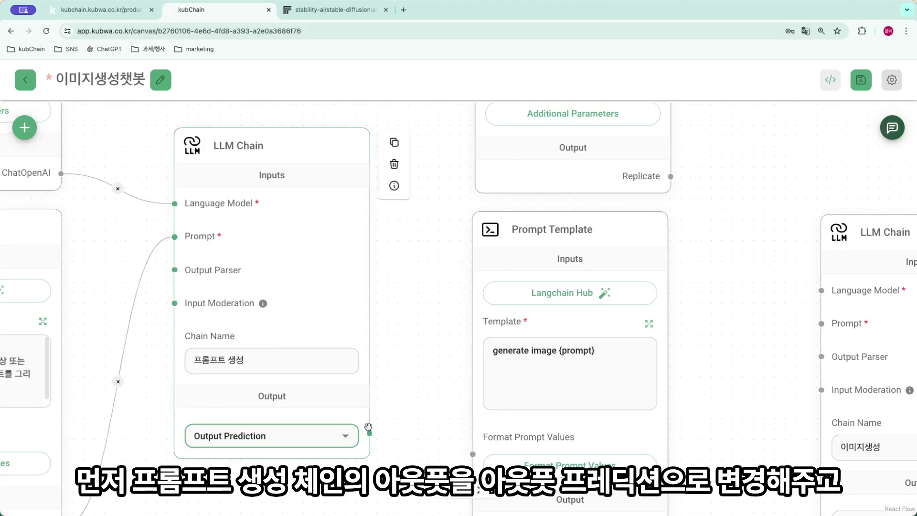
drag(369, 433, 473, 454)
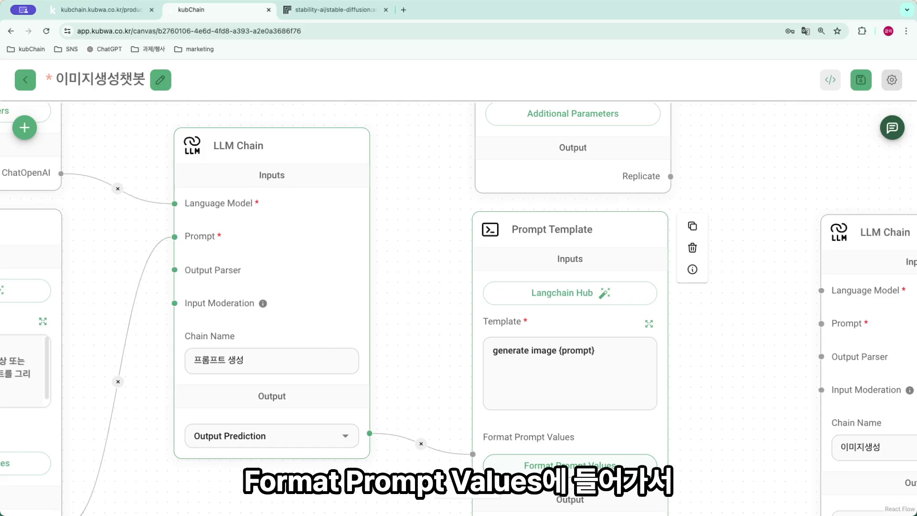
- Map the prompt key in the image-generation template's format prompt values to the 프롬프트 생성 chain's output
click(554, 465)
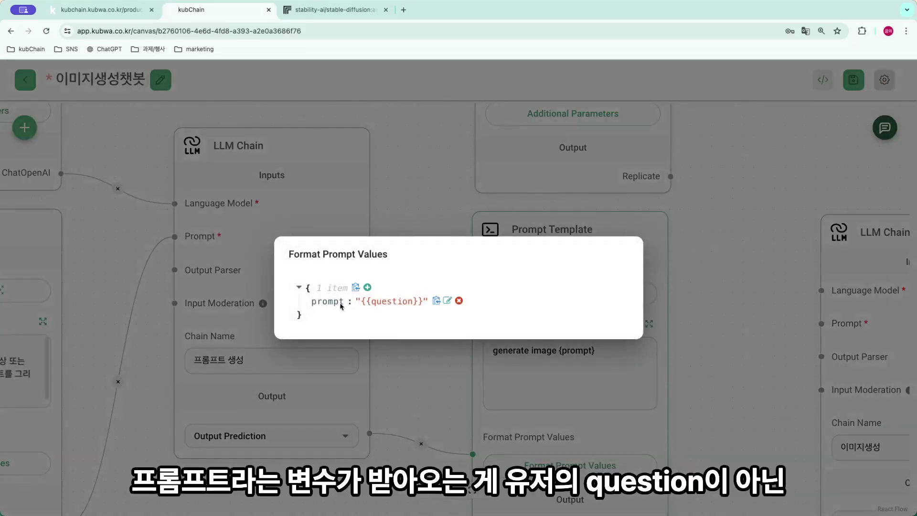
click(447, 301)
click(422, 311)
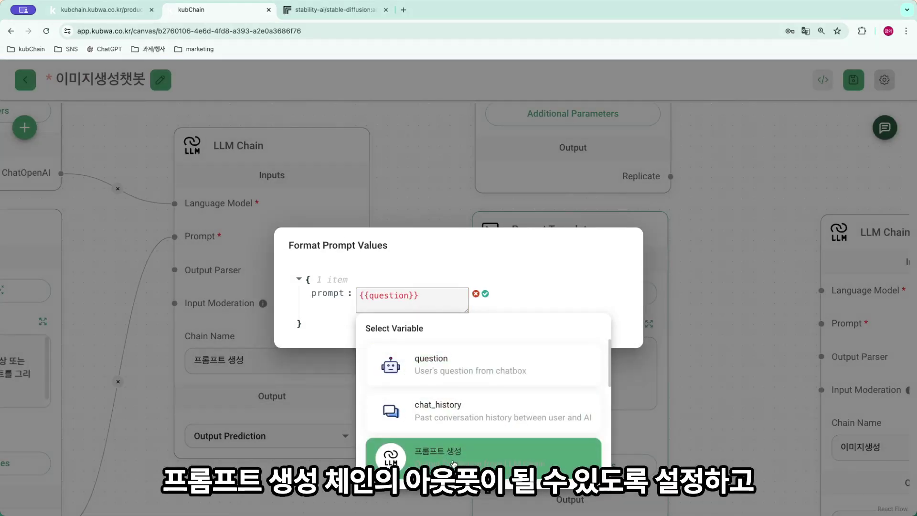
click(454, 462)
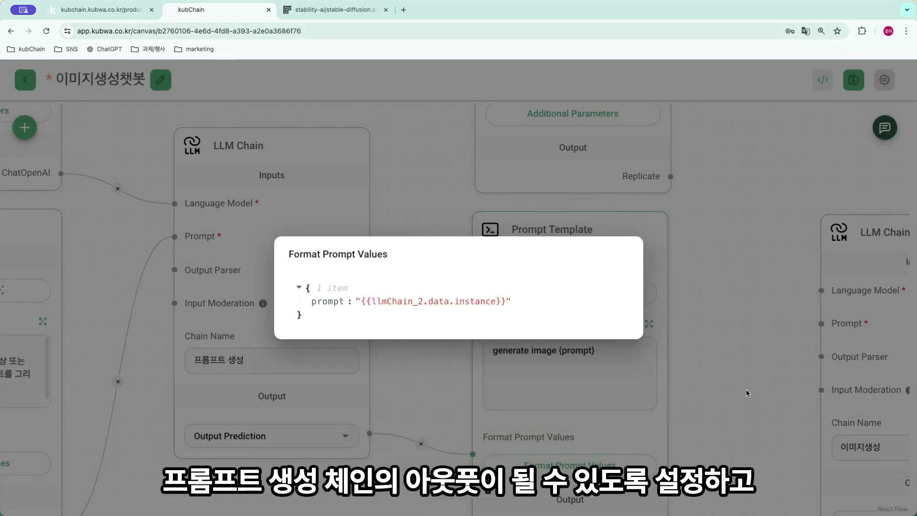
click(748, 393)
- Reconnect the Replicate node and its Prompt Template to the 이미지생성 chain's Language Model and Prompt inputs
scroll(473, 299, down, 5)
scroll(473, 299, up, 3)
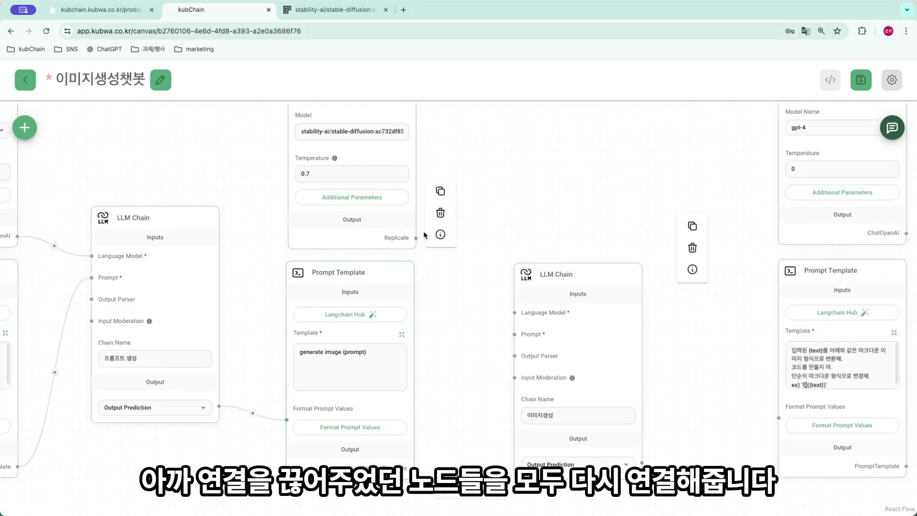
drag(416, 238, 515, 313)
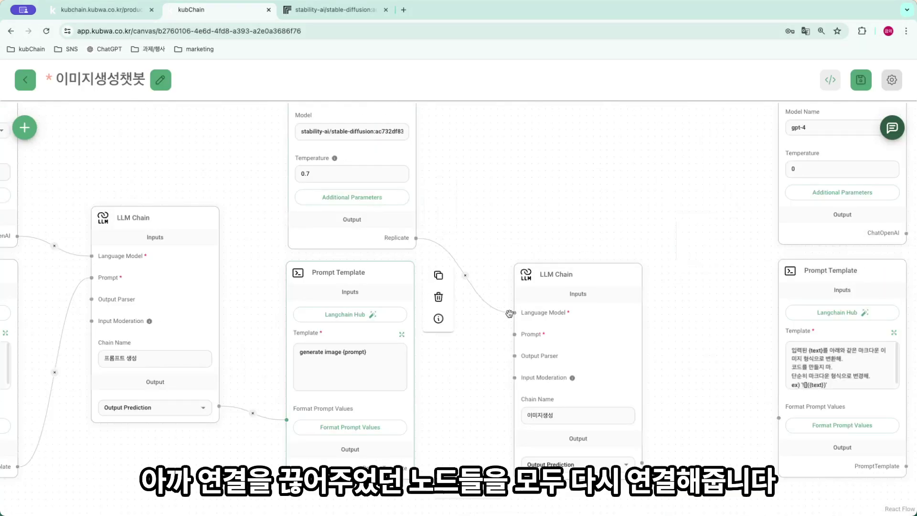
drag(414, 466, 509, 329)
- Connect the 이미지생성 output to the markdown template's Format Prompt Values and map its text key to the 이미지생성 output
drag(672, 385, 308, 344)
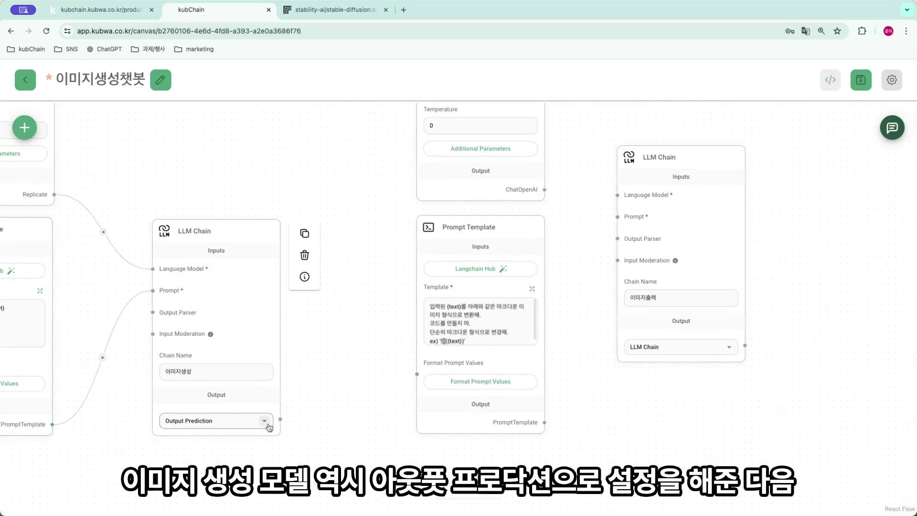
drag(280, 420, 417, 371)
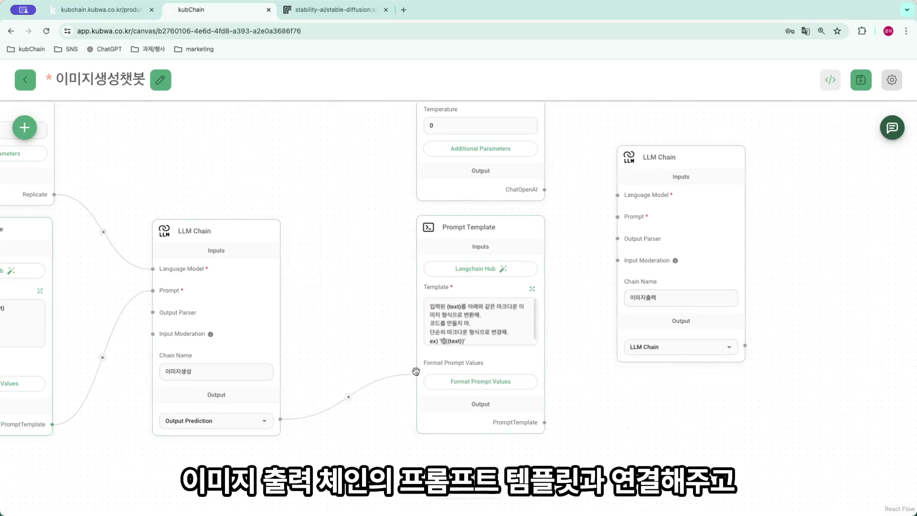
click(492, 382)
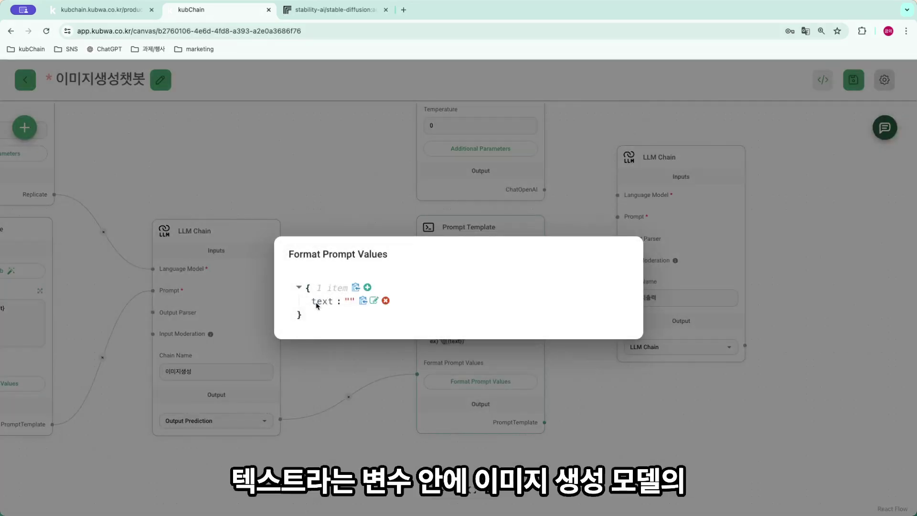
click(374, 300)
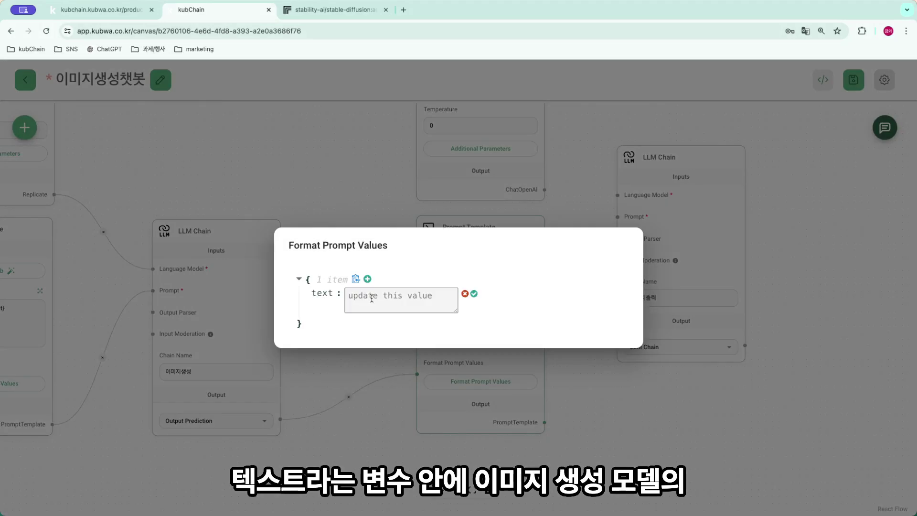
click(409, 308)
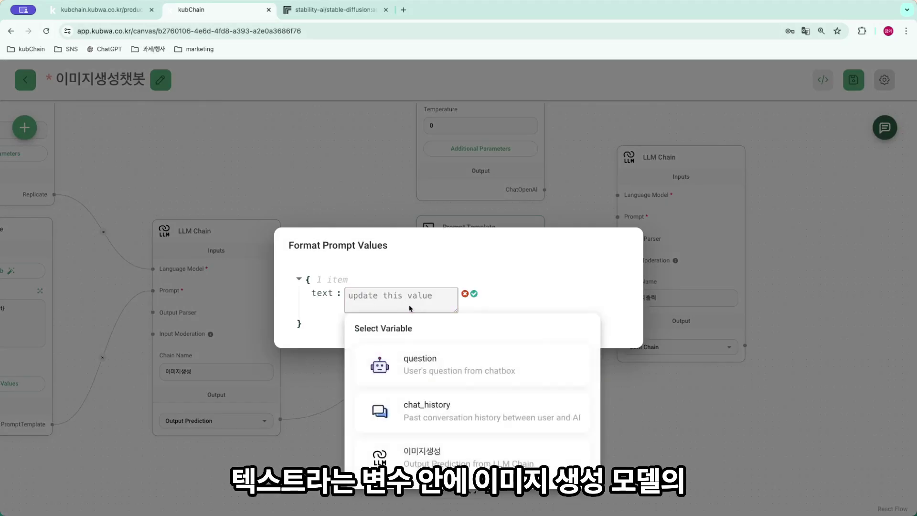
click(456, 463)
click(653, 380)
- Reconnect the ChatOpenAI node and the markdown Prompt Template to the 이미지출력 chain's Language Model and Prompt inputs
drag(688, 384, 542, 386)
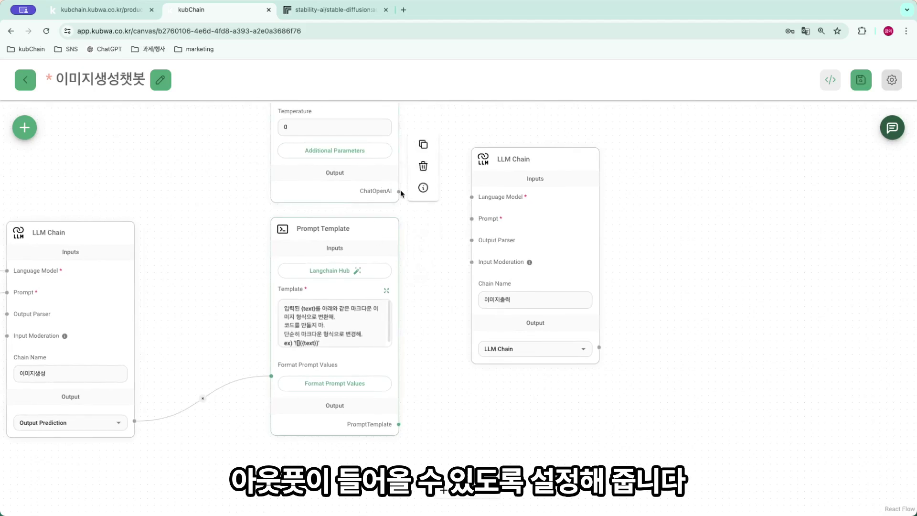
mouse_move(399, 195)
mouse_down()
mouse_move(471, 197)
mouse_move(427, 409)
mouse_move(399, 424)
mouse_up()
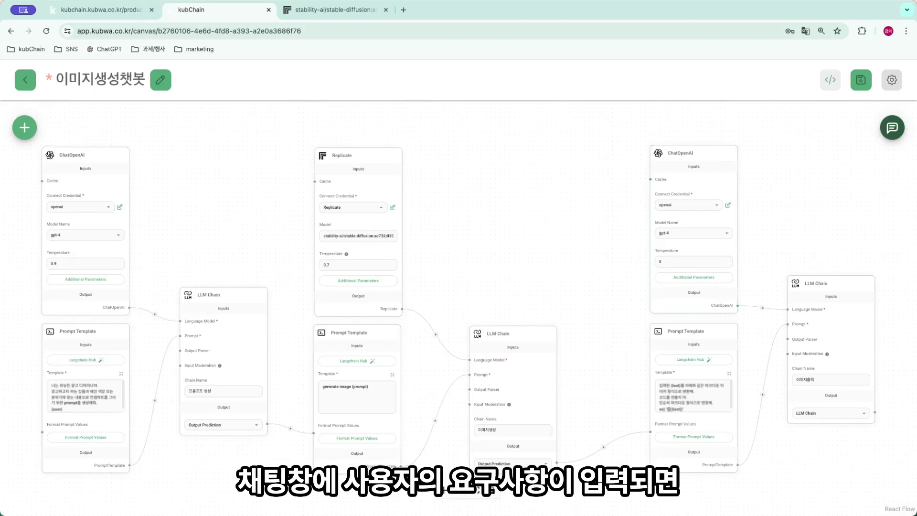
mouse_move(88, 337)
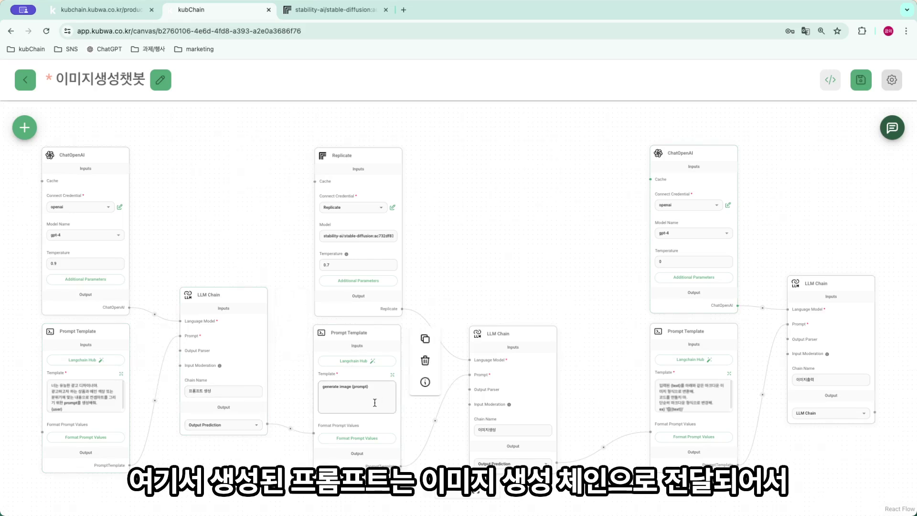
drag(368, 385, 369, 384)
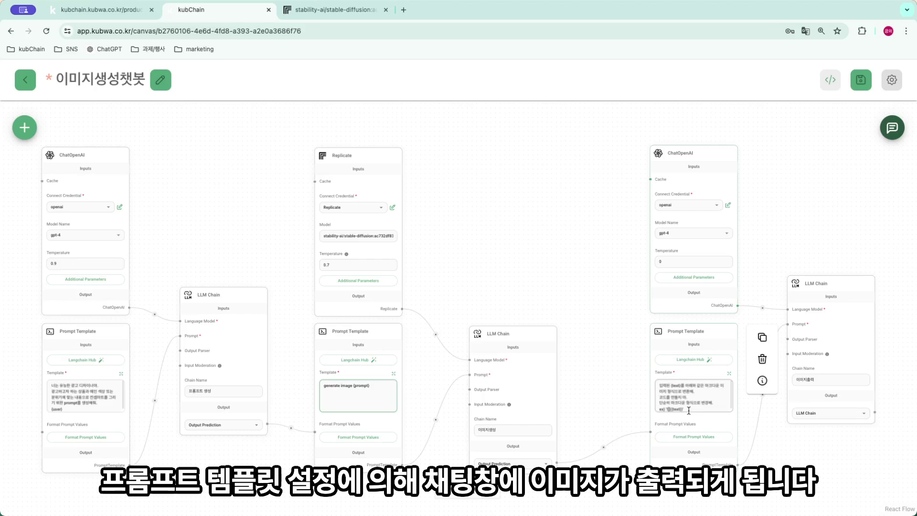
- Save the rewired chatflow and clear the previous test chat
click(855, 82)
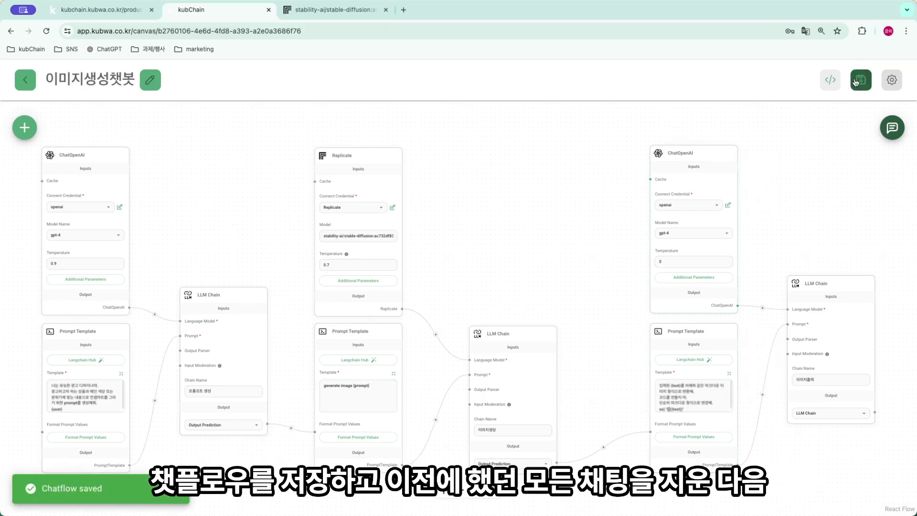
click(892, 129)
click(857, 130)
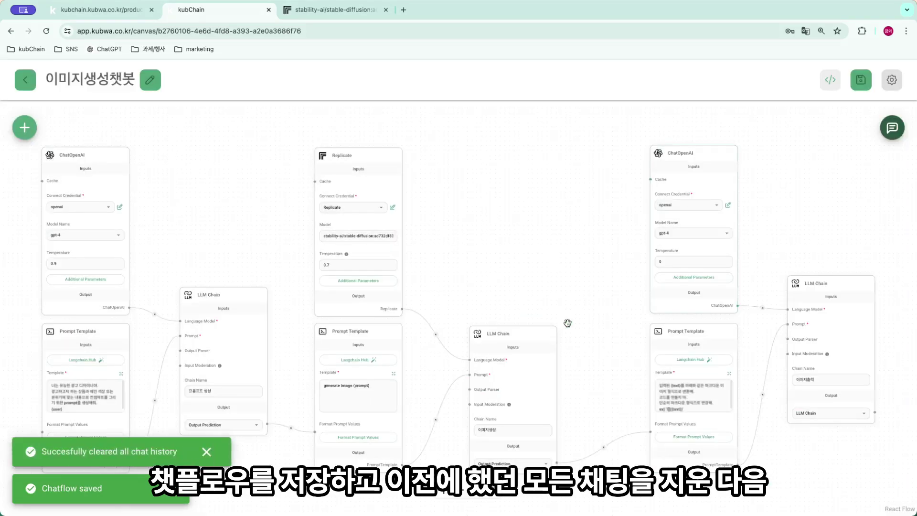
- Open the chatbot's test chat in the expanded window and send the keywords "샴푸, 노란색"
click(568, 321)
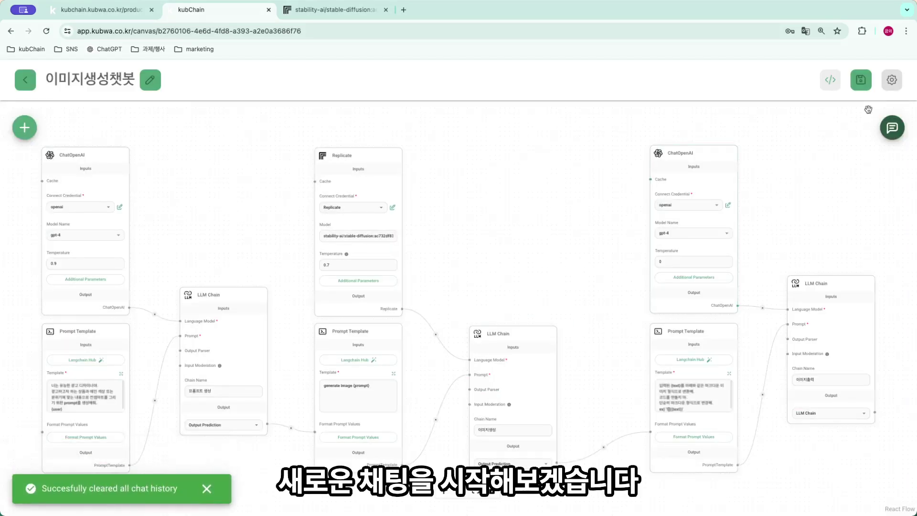
click(892, 128)
click(817, 128)
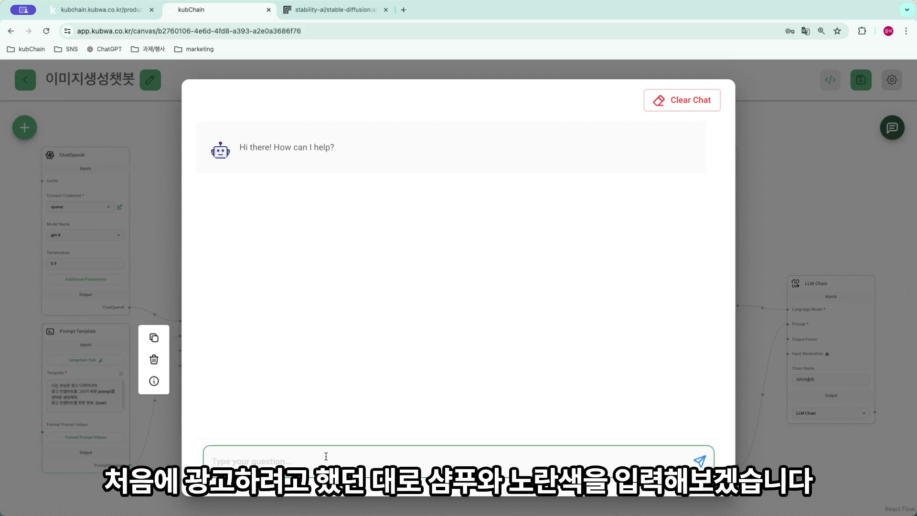
text(샴푸, 노란새ㄱ)
key(Return)
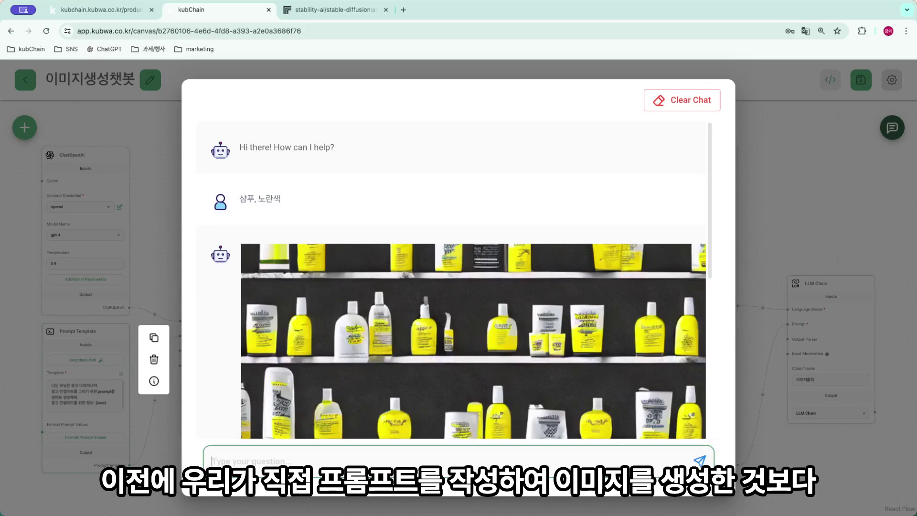
- Review the yellow shampoo image and send the varied keywords "샴푸, 자연, 초록색" in the test chat
scroll(511, 388, down, 10)
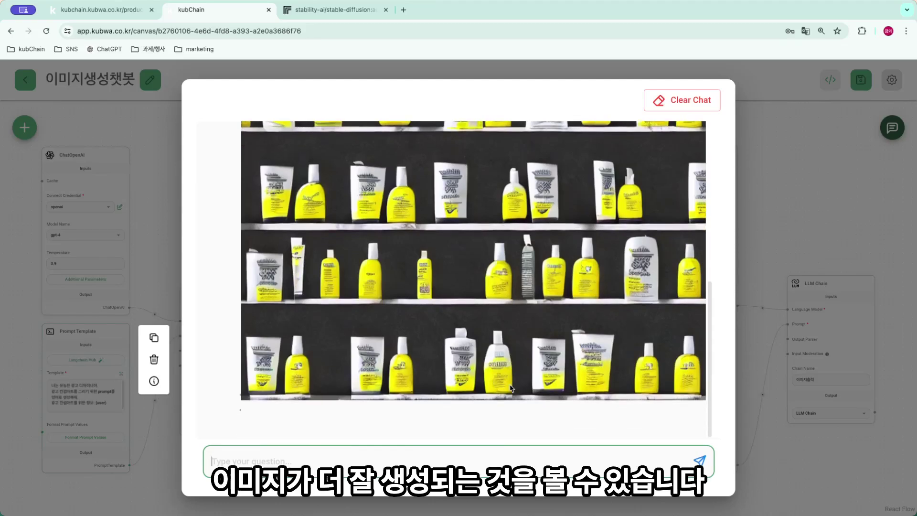
scroll(511, 388, up, 10)
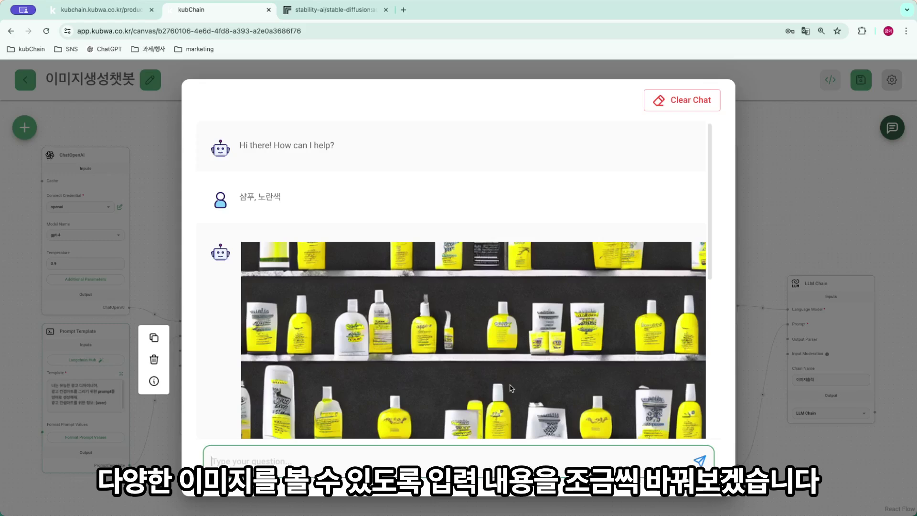
scroll(511, 388, down, 6)
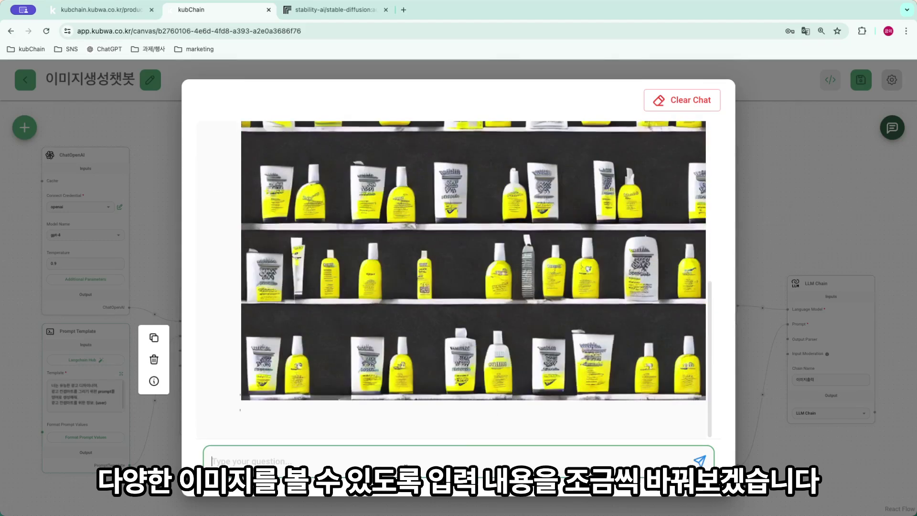
text(샴푸, )
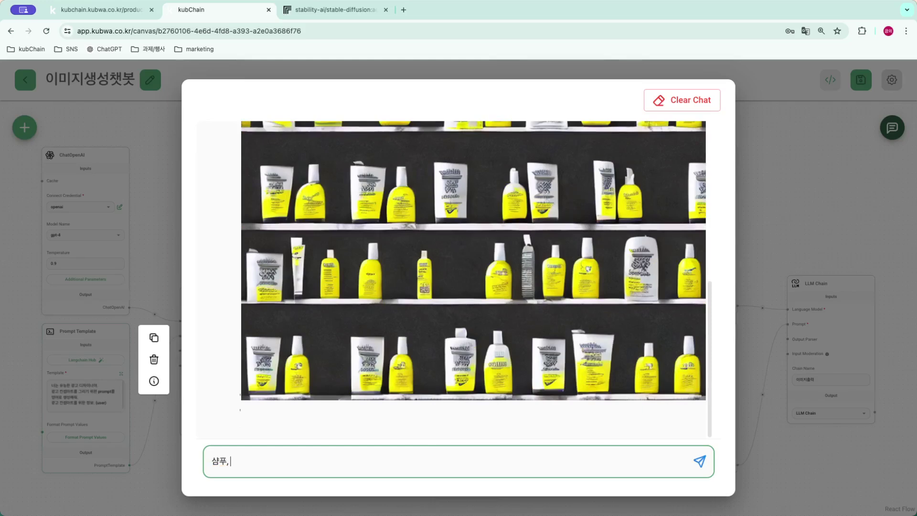
text(잼연, 초록색)
key(Return)
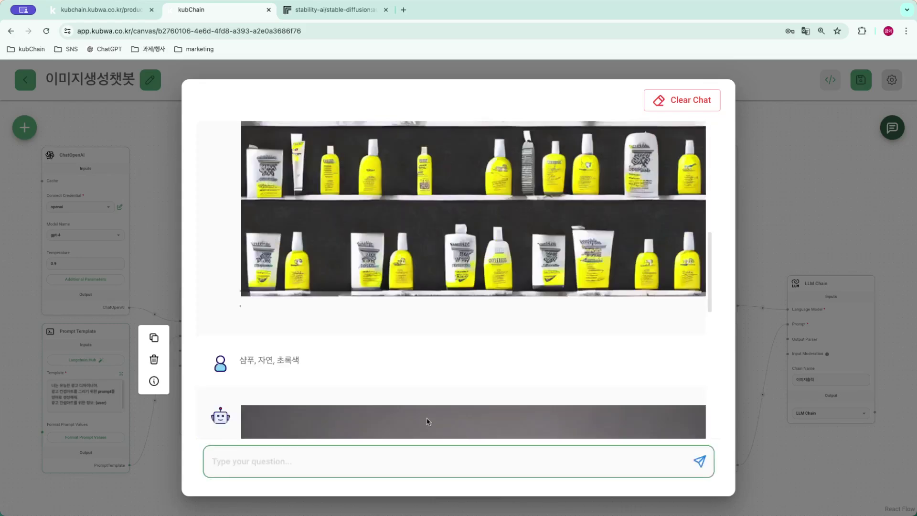
- Examine the package image generated for the green, nature-themed shampoo keywords
scroll(439, 358, down, 5)
scroll(438, 359, down, 2)
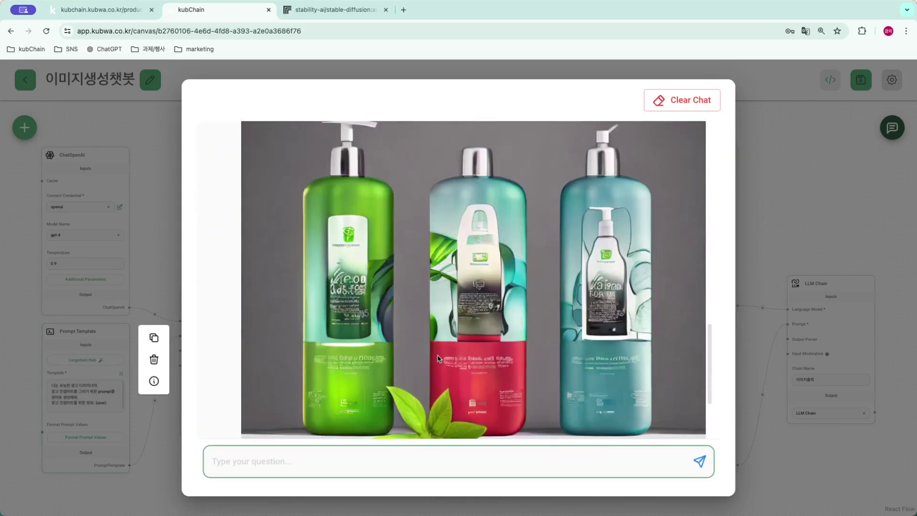
scroll(439, 358, down, 1)
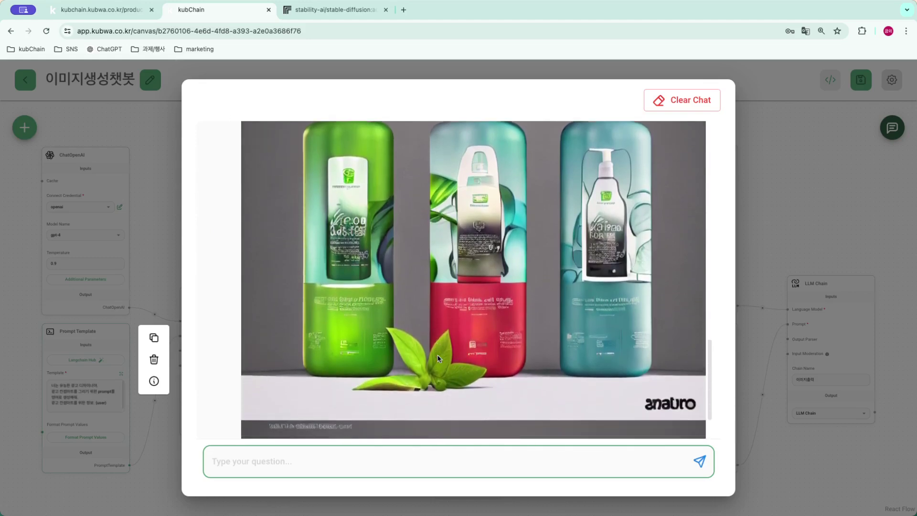
scroll(439, 358, down, 1)
scroll(438, 359, up, 7)
scroll(439, 359, down, 4)
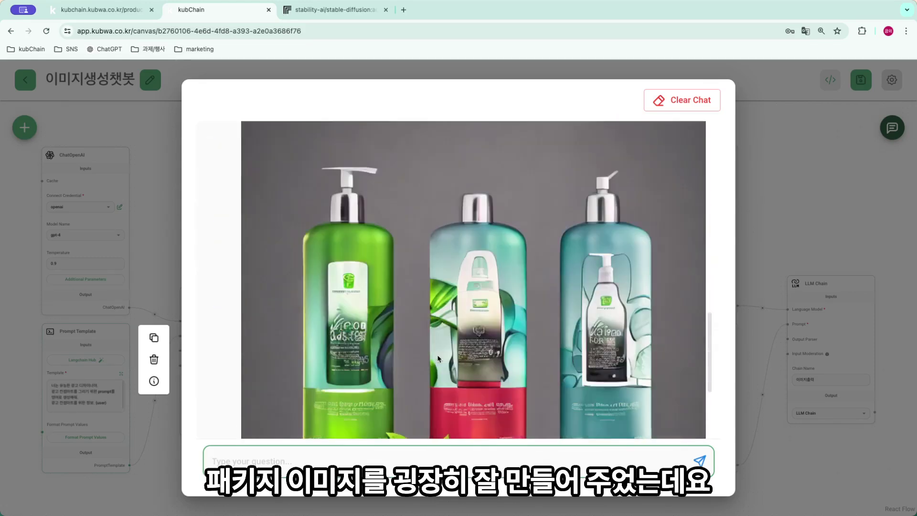
scroll(438, 359, down, 1)
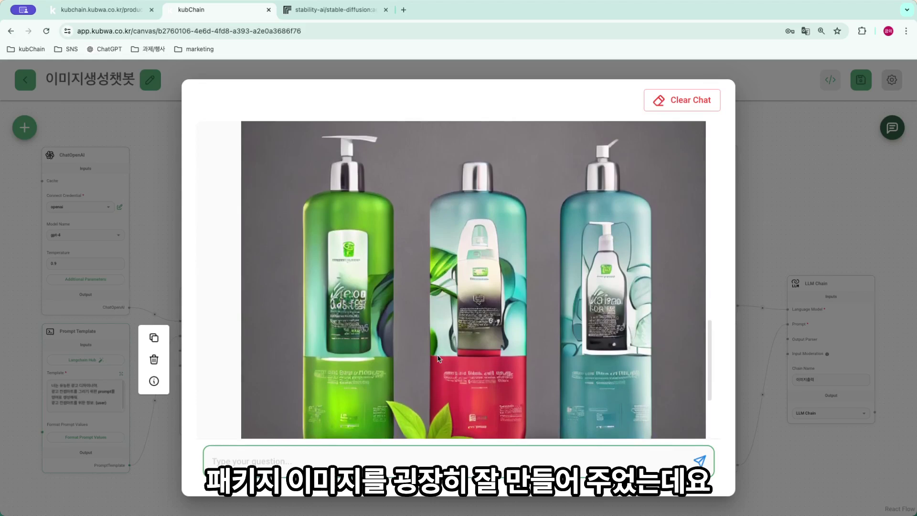
scroll(438, 358, down, 3)
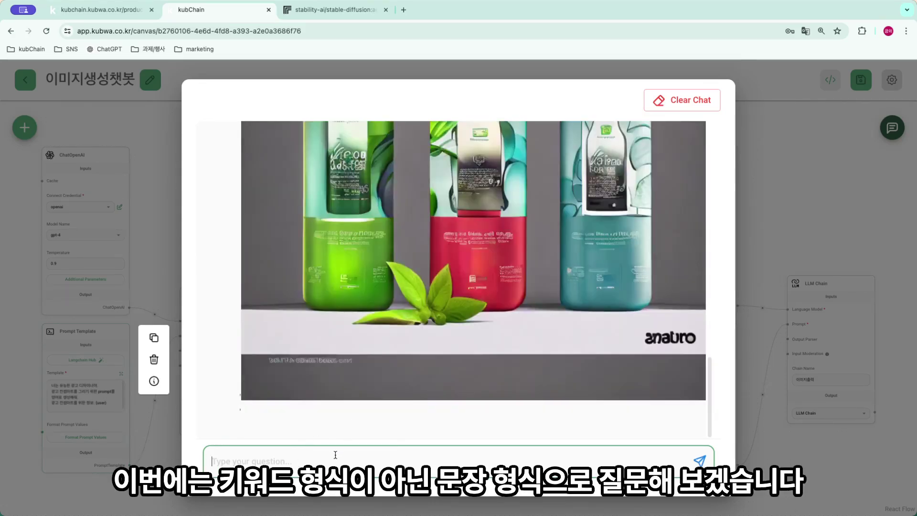
- Send the sentence prompt "메인 상품은 샴푸, 사람이나 텍스트가 없는 이미지면 좋고, 광고 포스터로 만들어줘, 전체적인 분위기는 귀여운 애니메이션 분위기"
text(메인 상품은 )
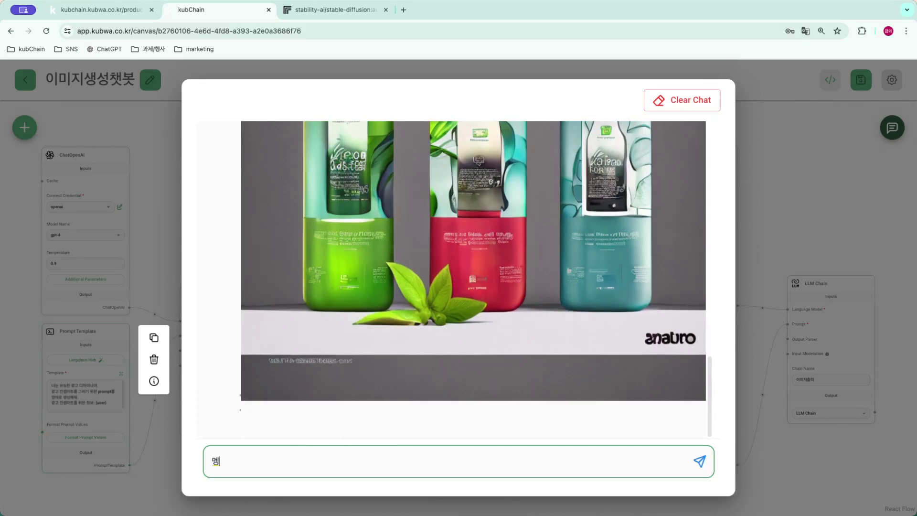
text(삼푸)
key(BackSpace)
text(, 사람이나 텍스트가 없는 이미지면 지)
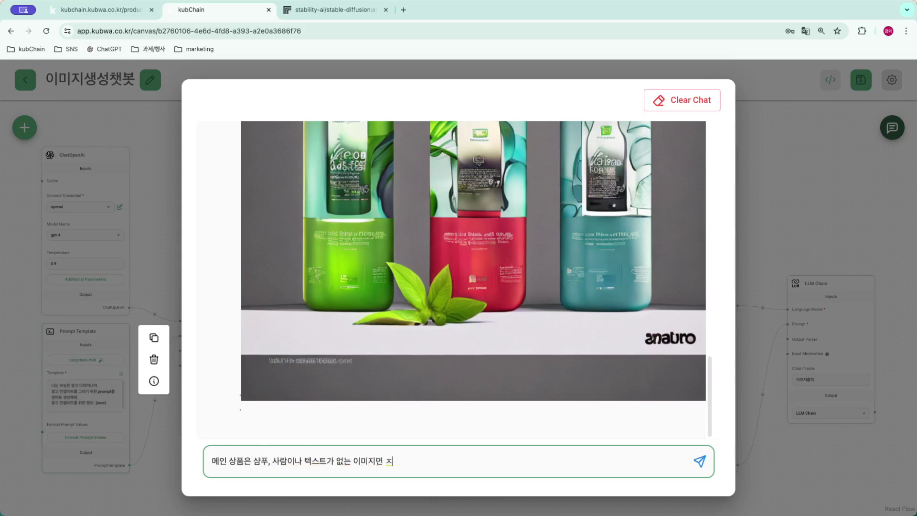
key(BackSpace)
text(좋고, 광고 포스터로 만들어)
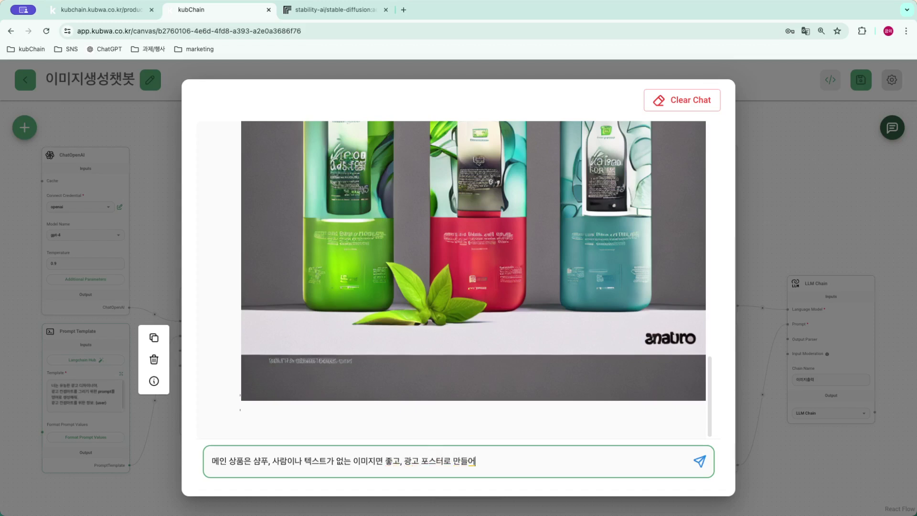
text(줘, 전체적인 뷔)
text(분위기)
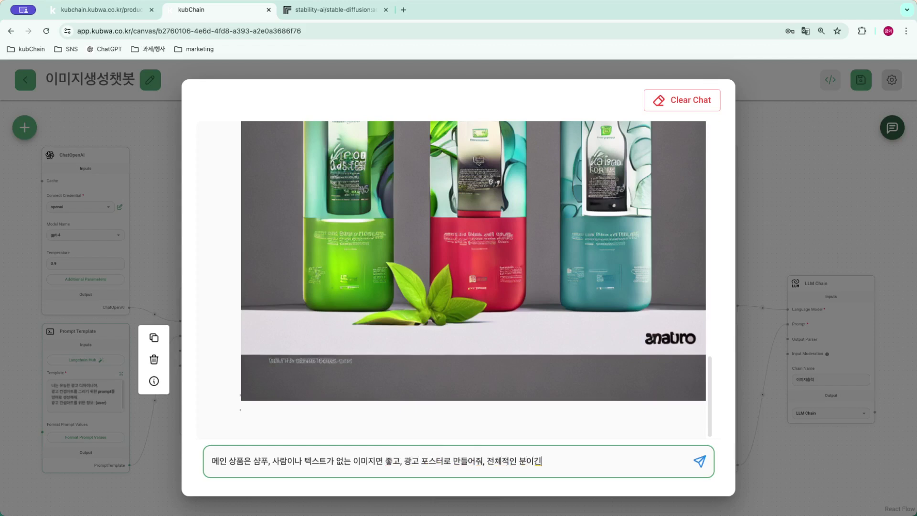
text(는 귀여운)
text( 애니메이)
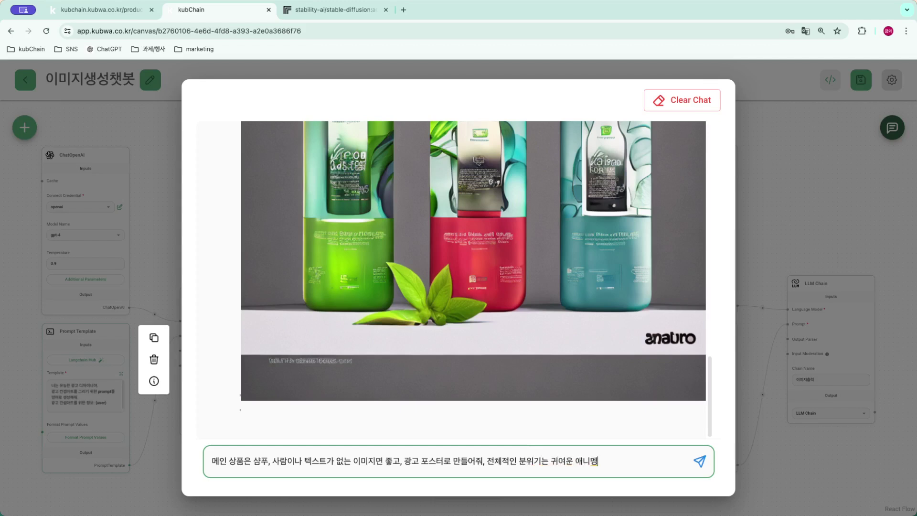
text(션 분위기)
key(Return)
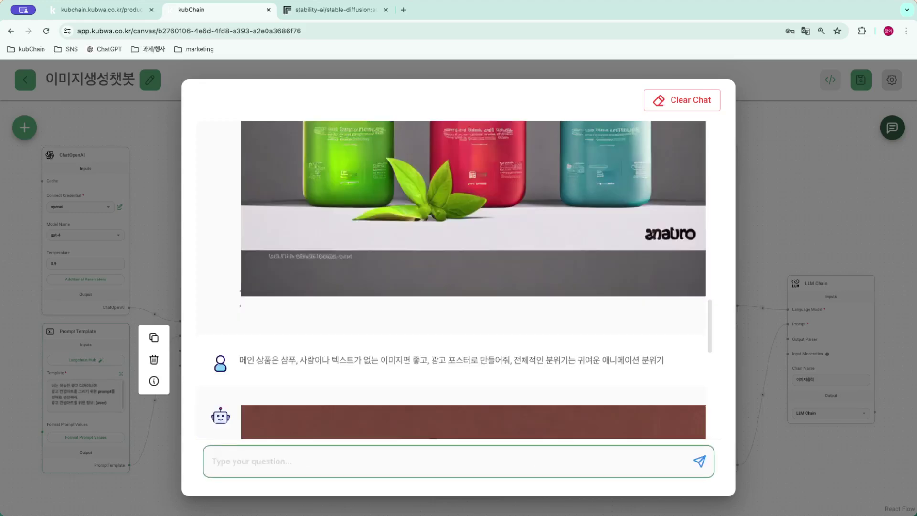
- Review the animation-style poster and send the prompt "샴푸를 광고할껀데 자연으로부터 만들어졌다는 걸 강조하기 위한 이미지를 만들어줘"
scroll(373, 348, down, 6)
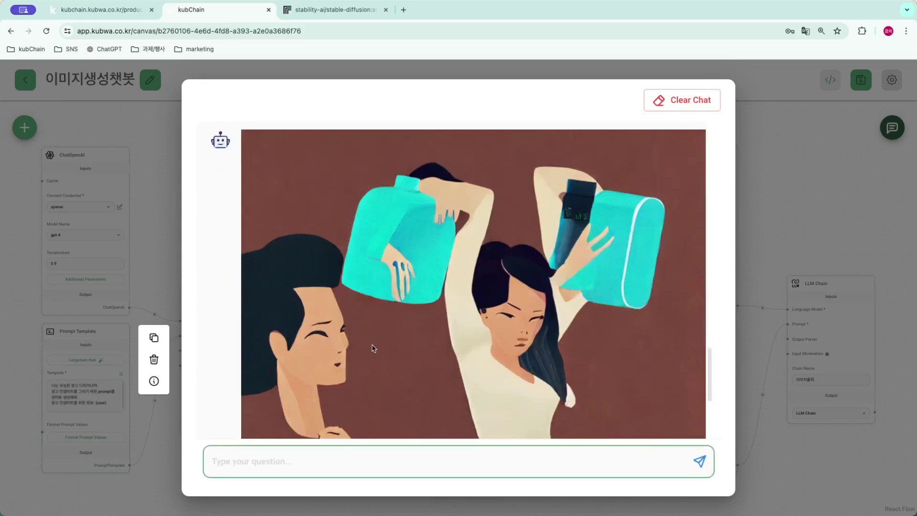
scroll(373, 348, down, 2)
scroll(373, 348, up, 8)
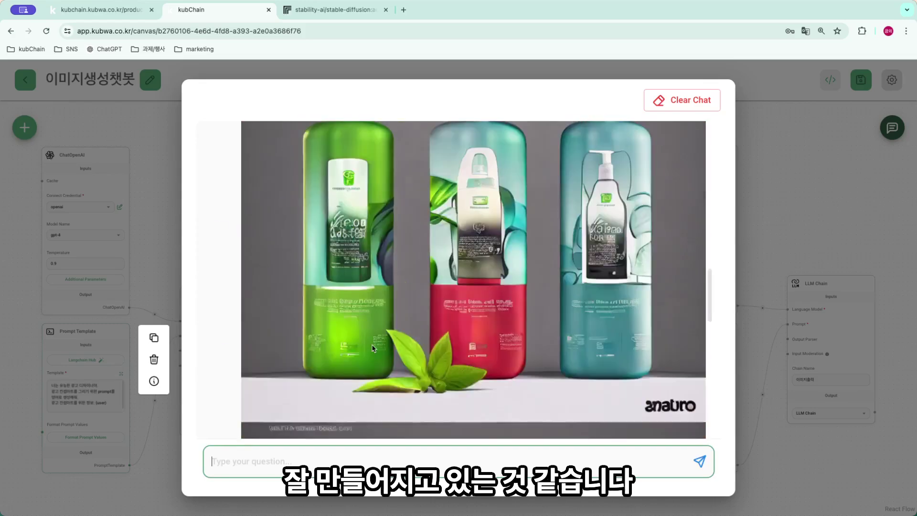
scroll(373, 348, down, 5)
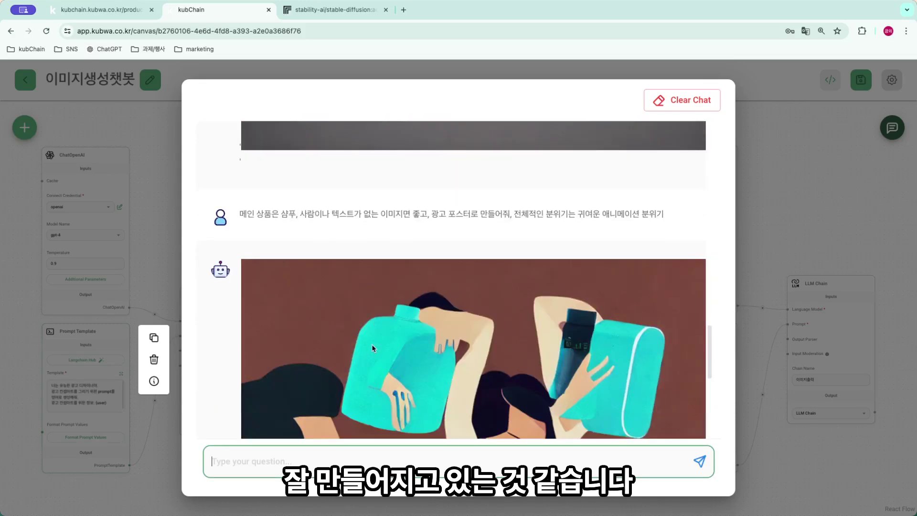
scroll(374, 348, down, 7)
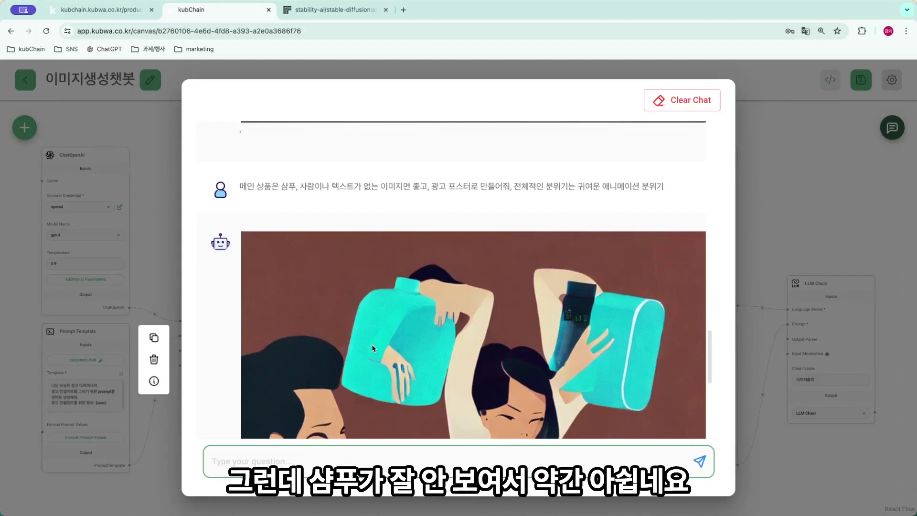
scroll(374, 348, down, 6)
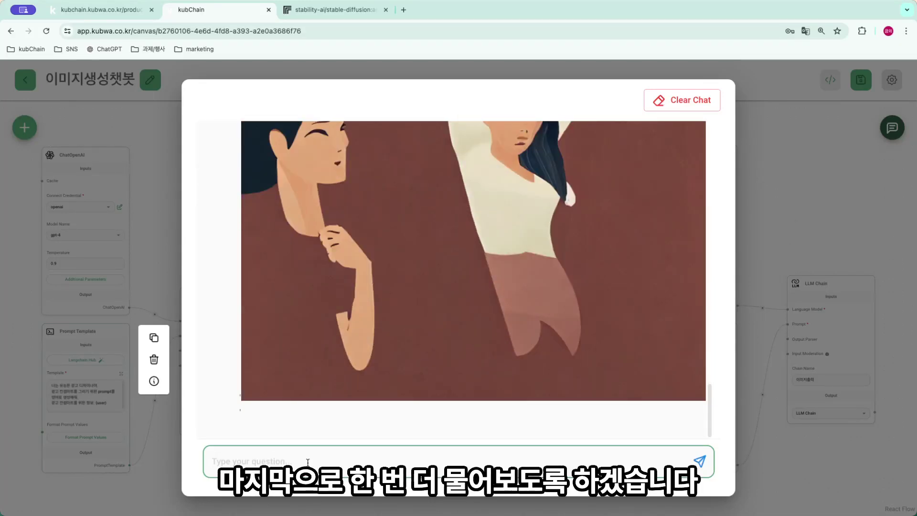
text(샴푸를)
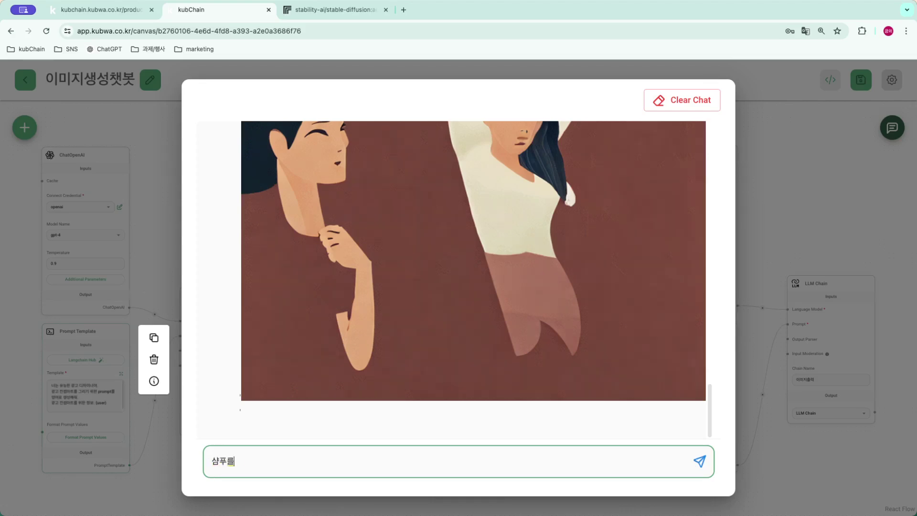
text( 광고할껀데 자연으로부터 )
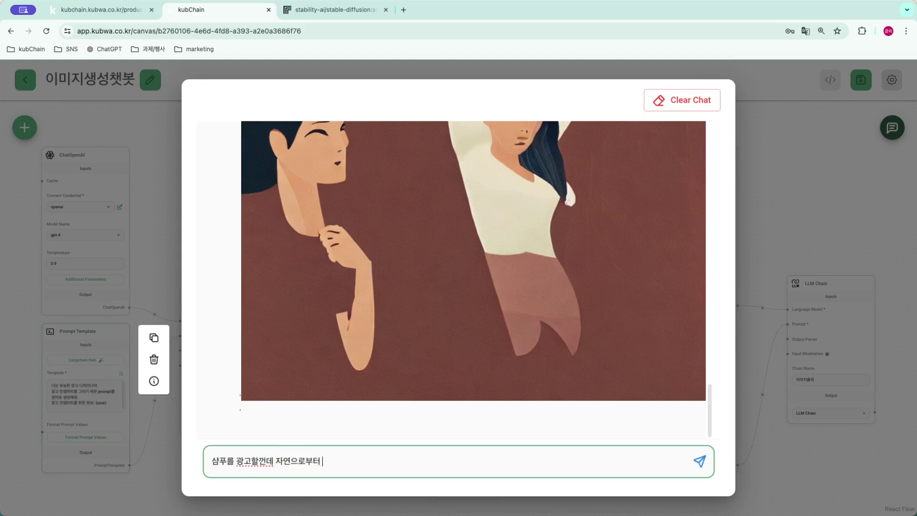
text(만들어졌다느)
text(ㄴ 걸 강조하기 위한)
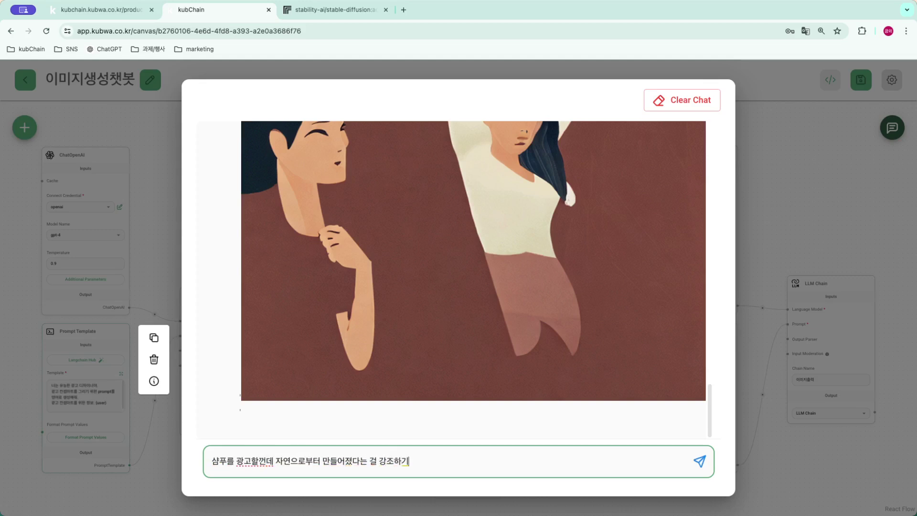
text( 이미지를 ㅁ)
text(ㅏㄴ들어줘)
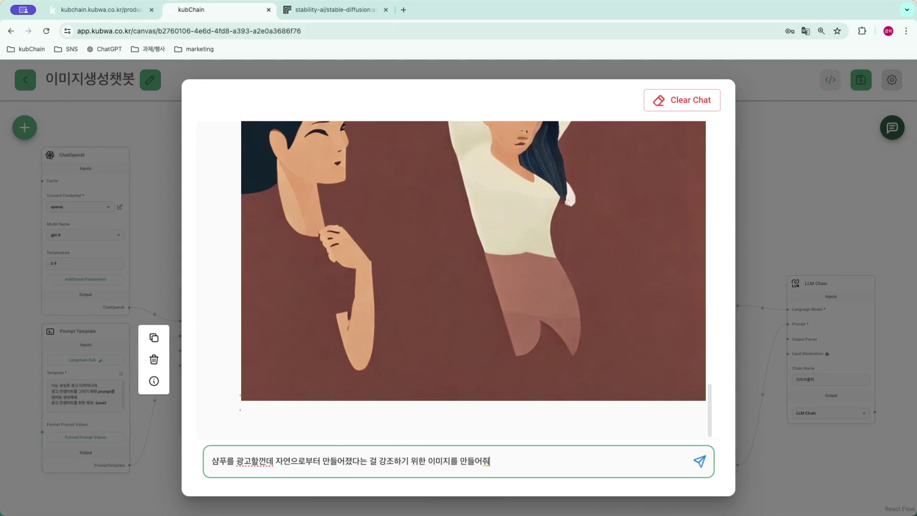
key(Return)
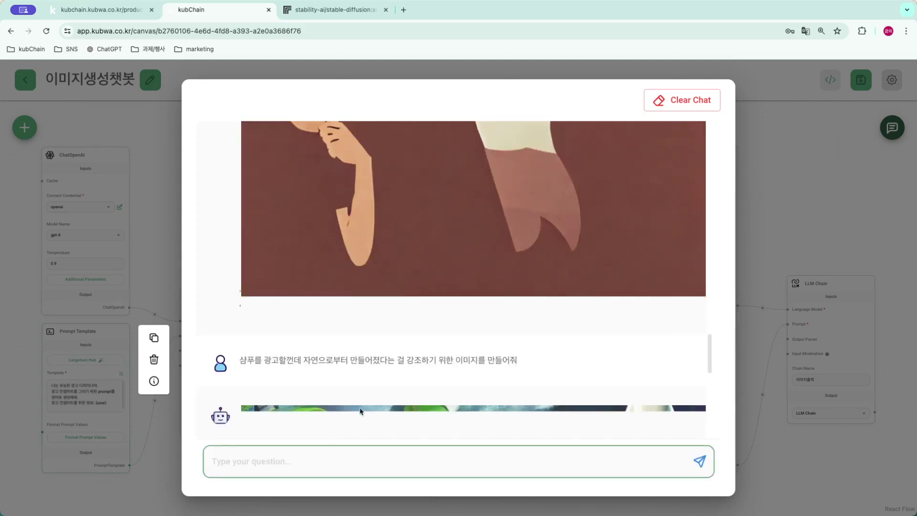
- Examine the image from the last prompt and compare it with the earlier shampoo images in the chat
scroll(437, 350, down, 7)
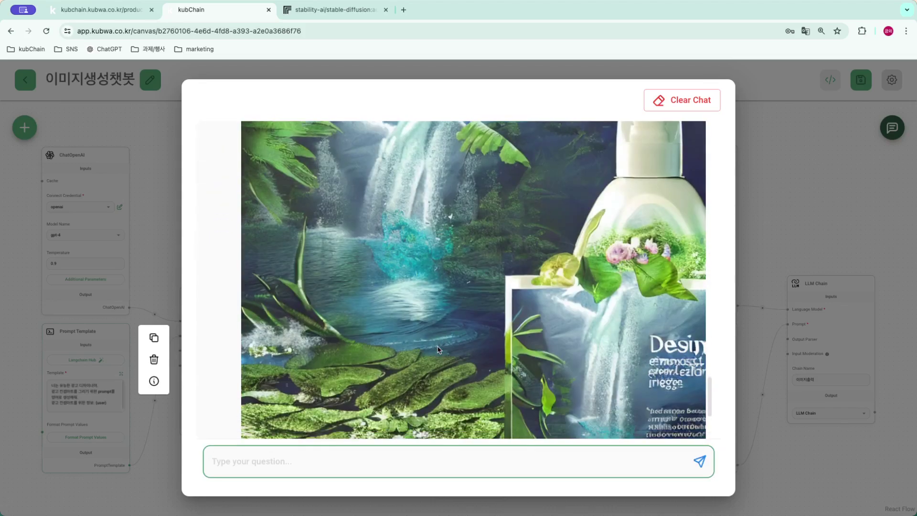
scroll(438, 350, up, 20)
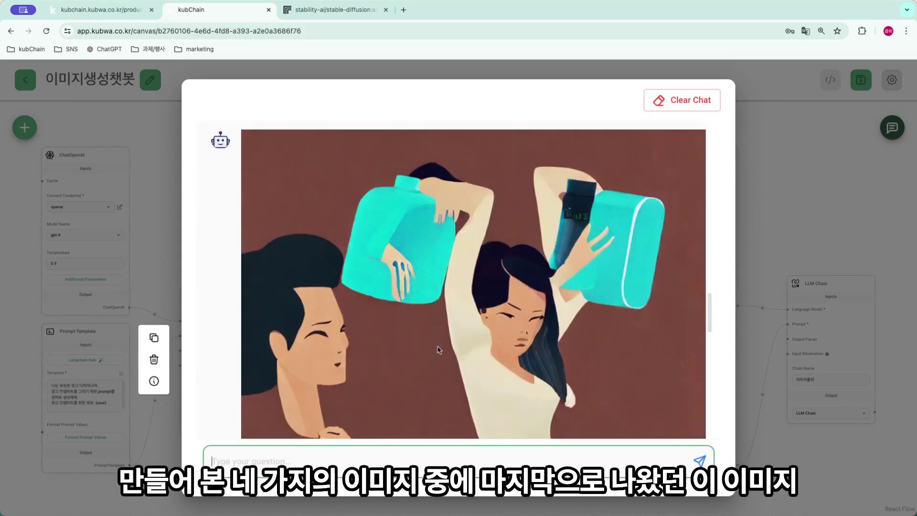
scroll(437, 350, down, 20)
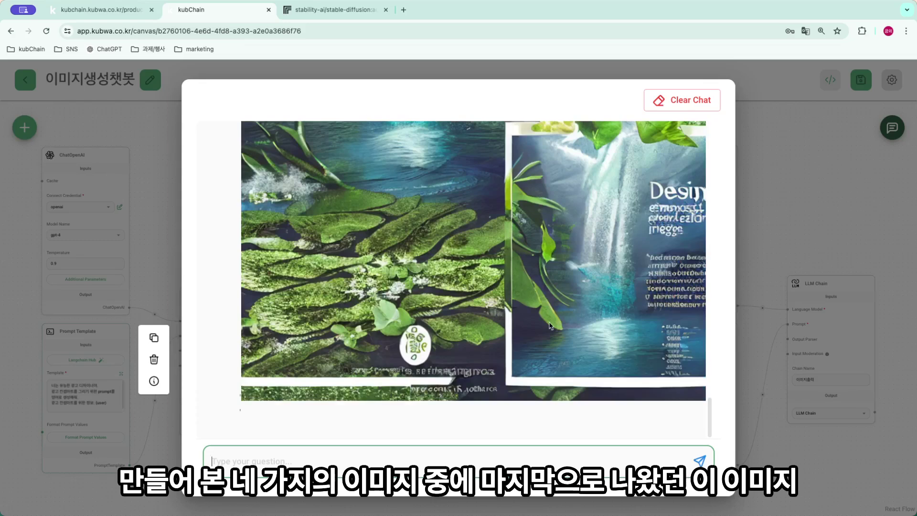
scroll(539, 313, up, 10)
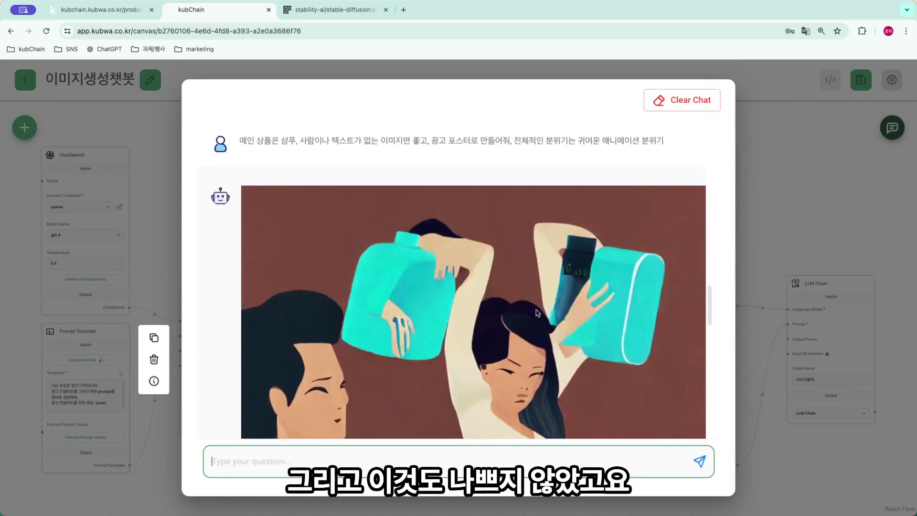
scroll(539, 312, up, 5)
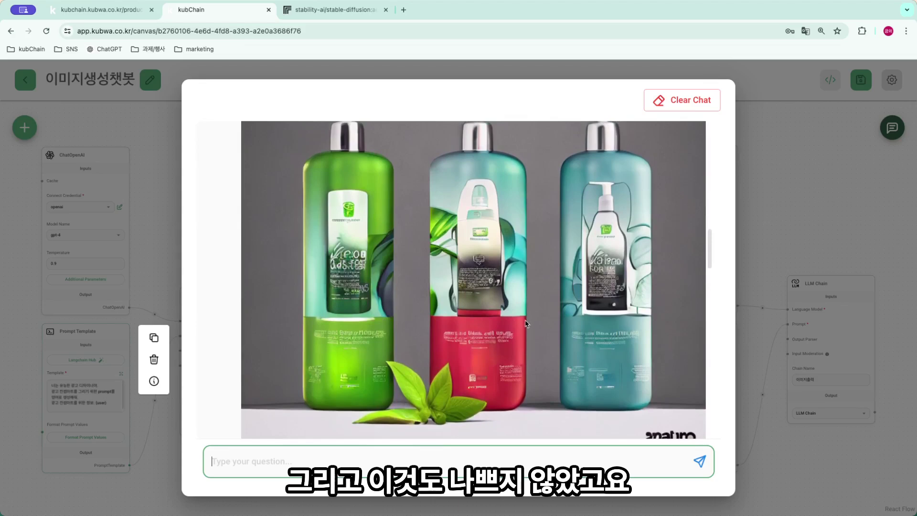
scroll(525, 324, up, 10)
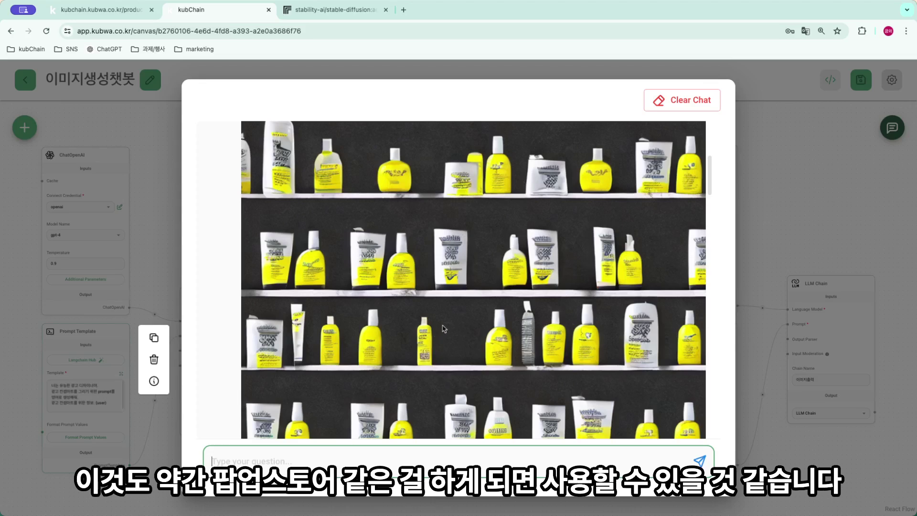
scroll(543, 355, down, 1)
scroll(543, 355, down, 20)
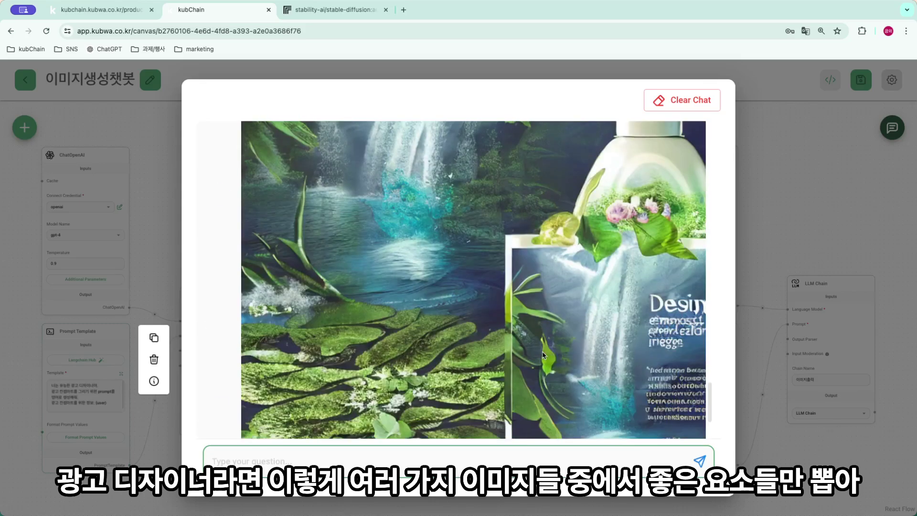
scroll(543, 355, down, 5)
click(502, 322)
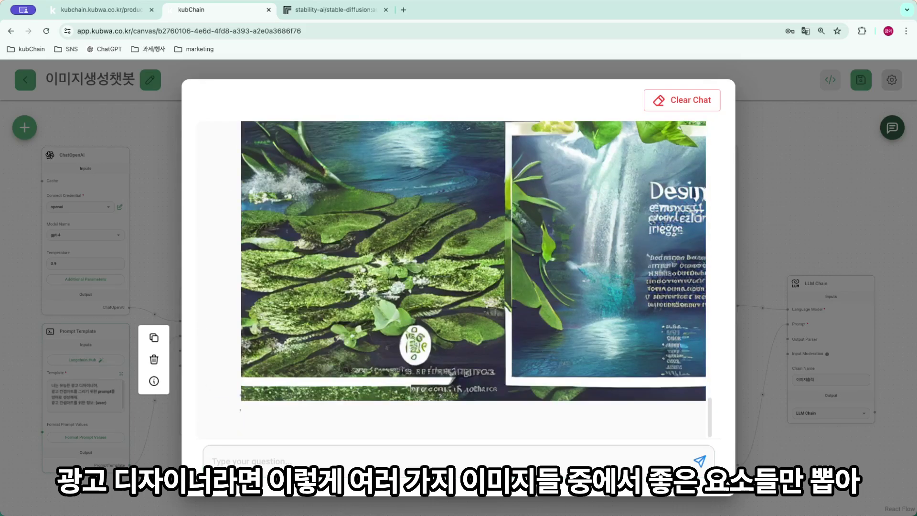